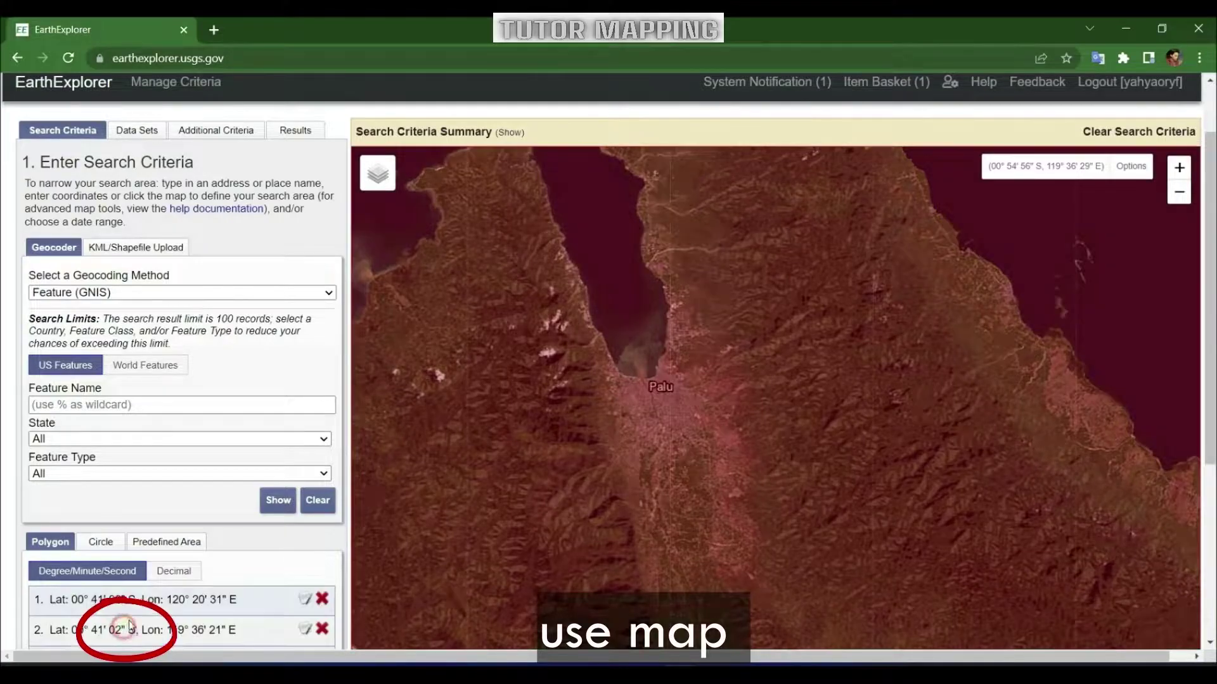
- Shrink the search polygon to a quadrilateral around Palu, spanning about 00°42' to 01°01' S and 119°43' to 120°01' E
{"action": "scroll", "coordinate": [764, 441], "scroll_direction": "up", "scroll_amount": 1}
{"action": "scroll", "coordinate": [764, 442], "scroll_direction": "down", "scroll_amount": 2}
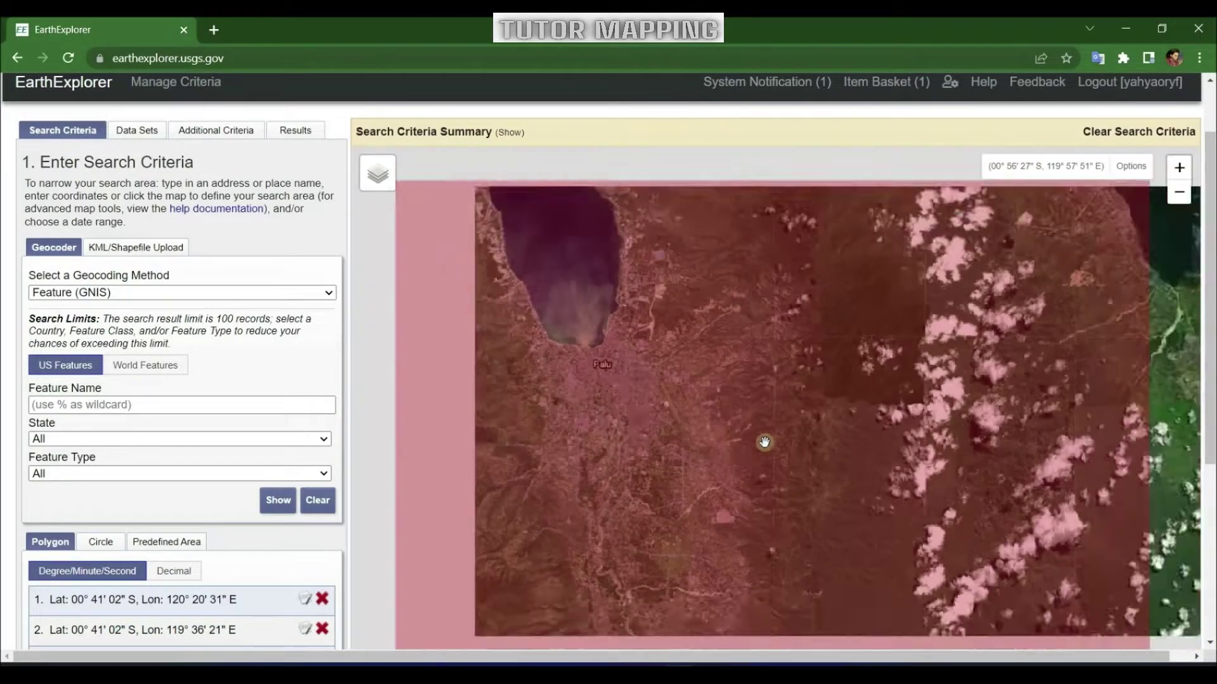
{"action": "scroll", "coordinate": [788, 448], "scroll_direction": "up", "scroll_amount": 1}
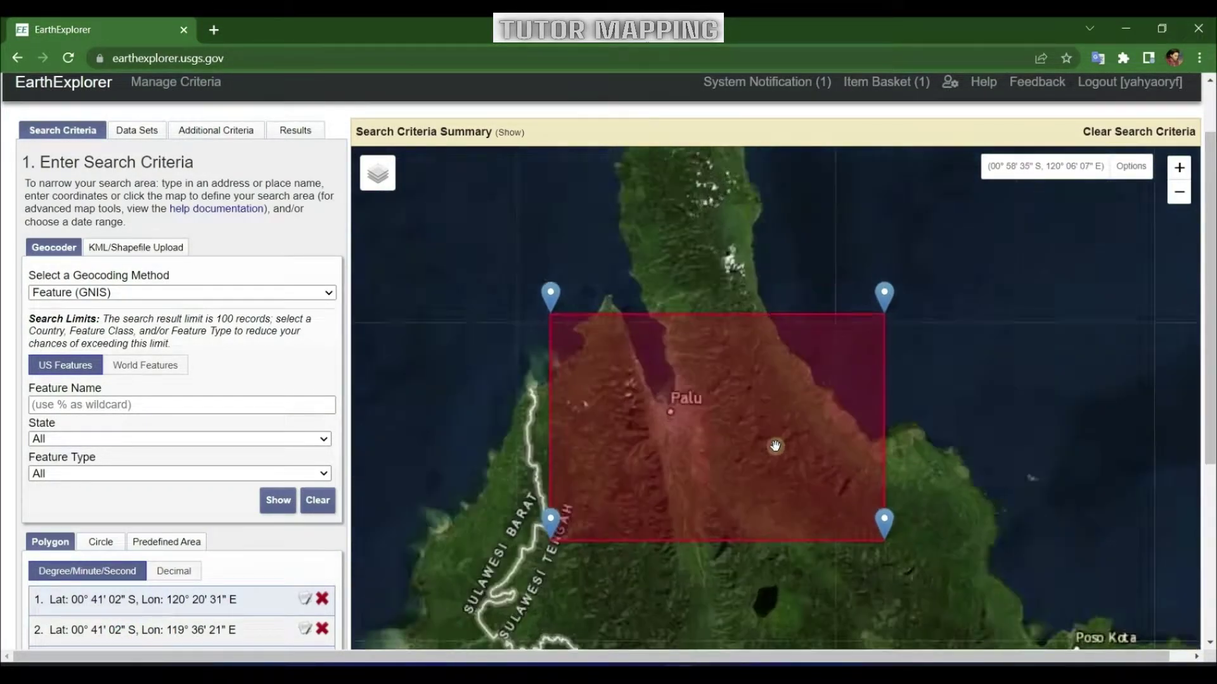
{"action": "left_click_drag", "start_coordinate": [491, 268], "coordinate": [610, 298]}
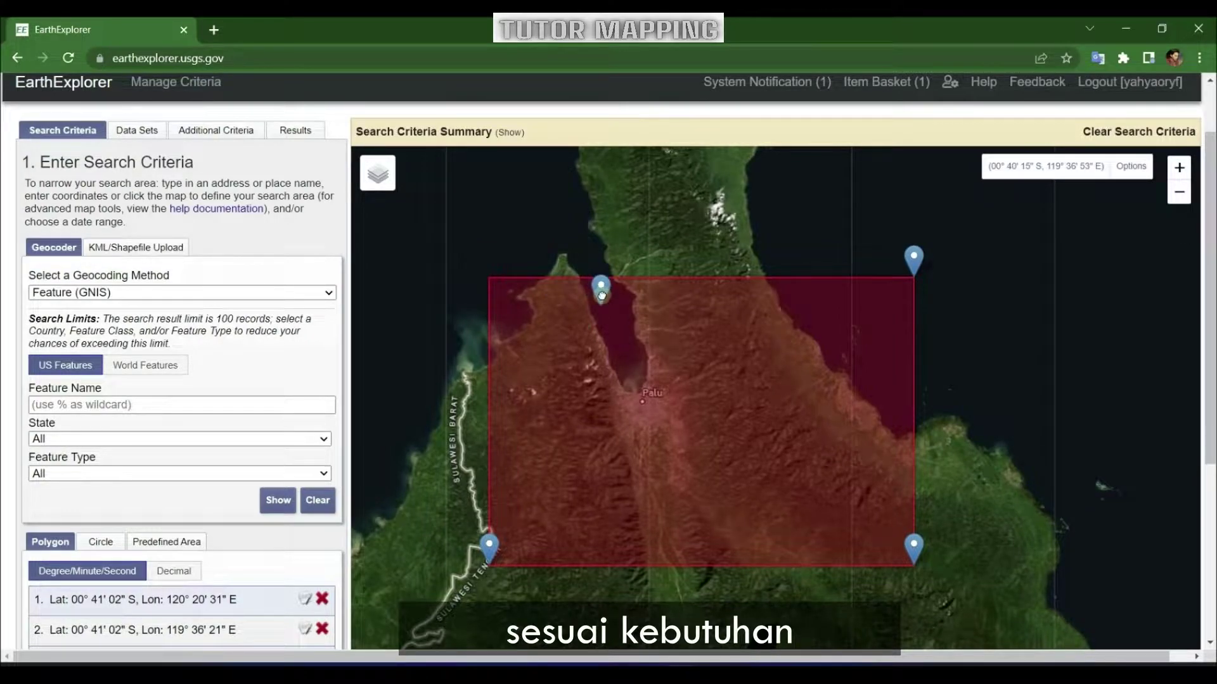
{"action": "mouse_move", "coordinate": [489, 549]}
{"action": "left_mouse_down"}
{"action": "mouse_move", "coordinate": [571, 424]}
{"action": "mouse_move", "coordinate": [551, 437]}
{"action": "left_mouse_up"}
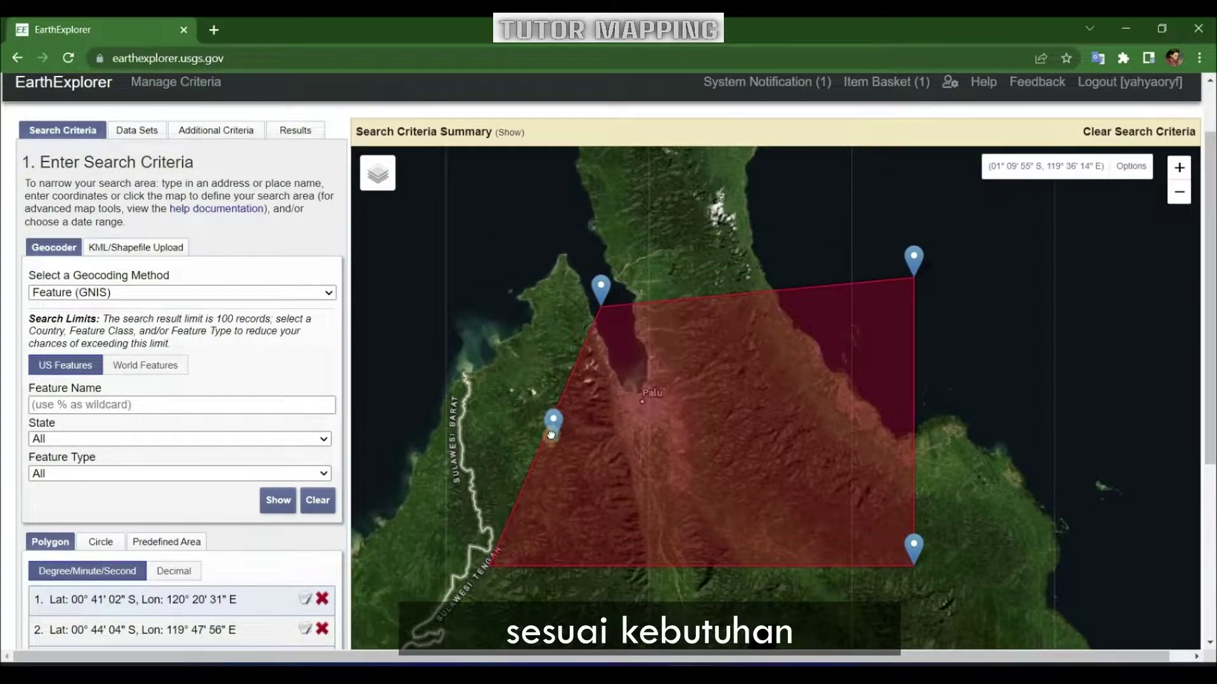
{"action": "left_click_drag", "start_coordinate": [913, 551], "coordinate": [696, 468]}
{"action": "mouse_move", "coordinate": [907, 273]}
{"action": "left_mouse_down"}
{"action": "mouse_move", "coordinate": [678, 296]}
{"action": "mouse_move", "coordinate": [722, 307]}
{"action": "mouse_move", "coordinate": [711, 326]}
{"action": "left_mouse_up"}
{"action": "left_click_drag", "start_coordinate": [601, 293], "coordinate": [606, 279]}
{"action": "mouse_move", "coordinate": [711, 312]}
{"action": "left_mouse_down"}
{"action": "mouse_move", "coordinate": [736, 295]}
{"action": "mouse_move", "coordinate": [733, 312]}
{"action": "left_mouse_up"}
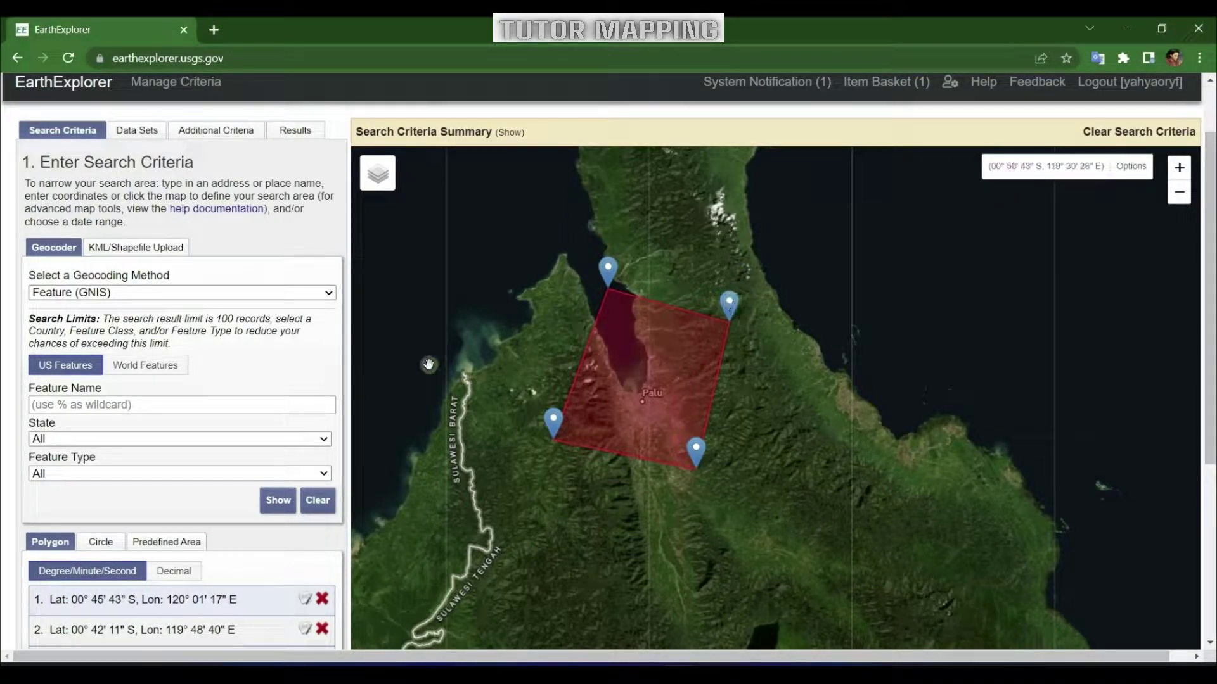
- Select the SRTM 1 Arc-Second Global data set under Digital Elevation and list the search results for the polygon area
{"action": "scroll", "coordinate": [1210, 360], "scroll_direction": "down", "scroll_amount": 1}
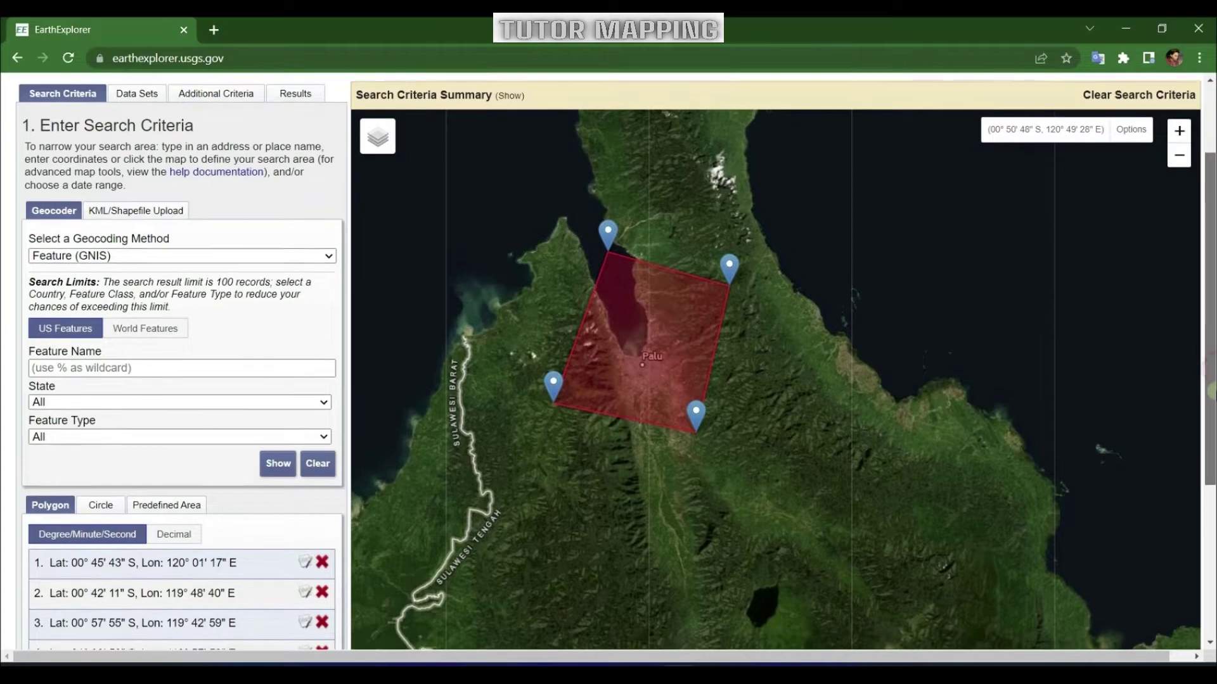
{"action": "left_click_drag", "start_coordinate": [342, 416], "coordinate": [346, 432]}
{"action": "scroll", "coordinate": [257, 456], "scroll_direction": "down", "scroll_amount": 3}
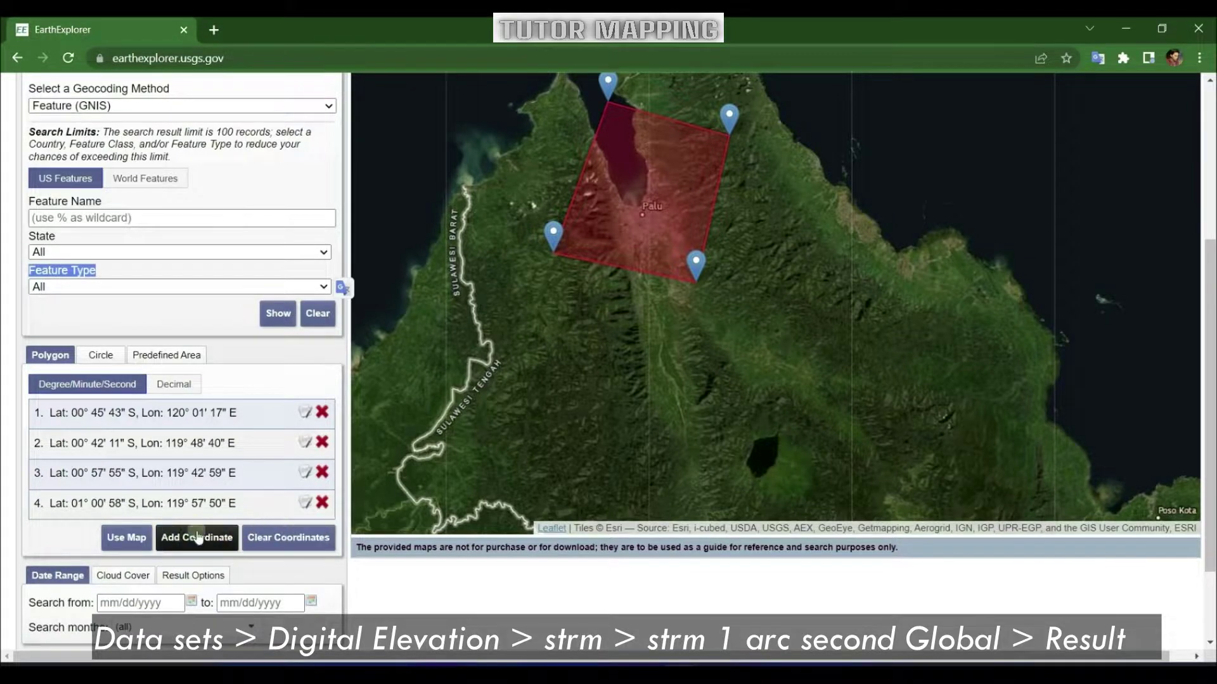
{"action": "scroll", "coordinate": [202, 535], "scroll_direction": "down", "scroll_amount": 2}
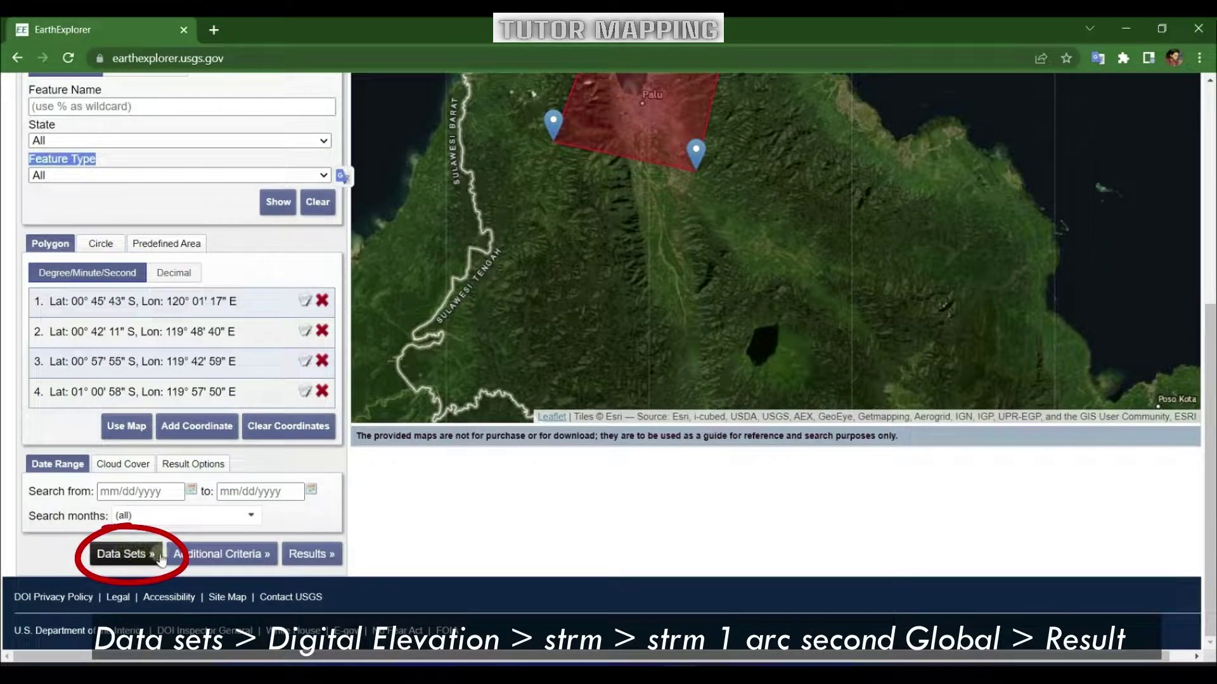
{"action": "left_click", "coordinate": [134, 555]}
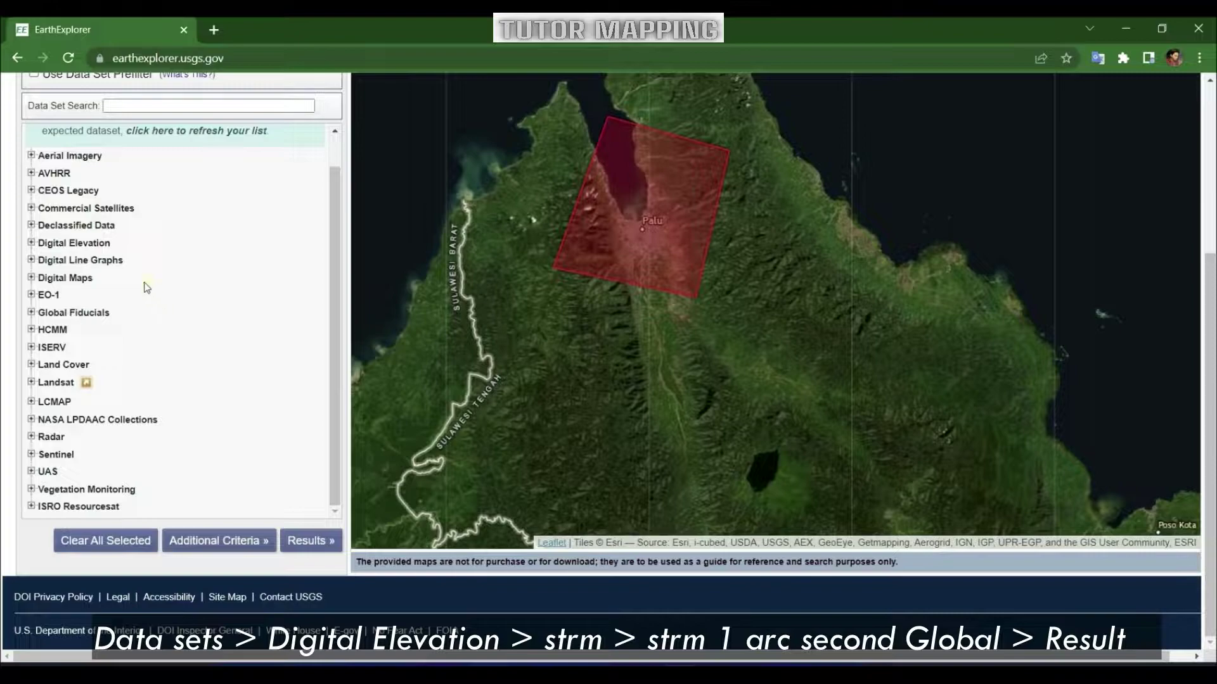
{"action": "left_click", "coordinate": [86, 244]}
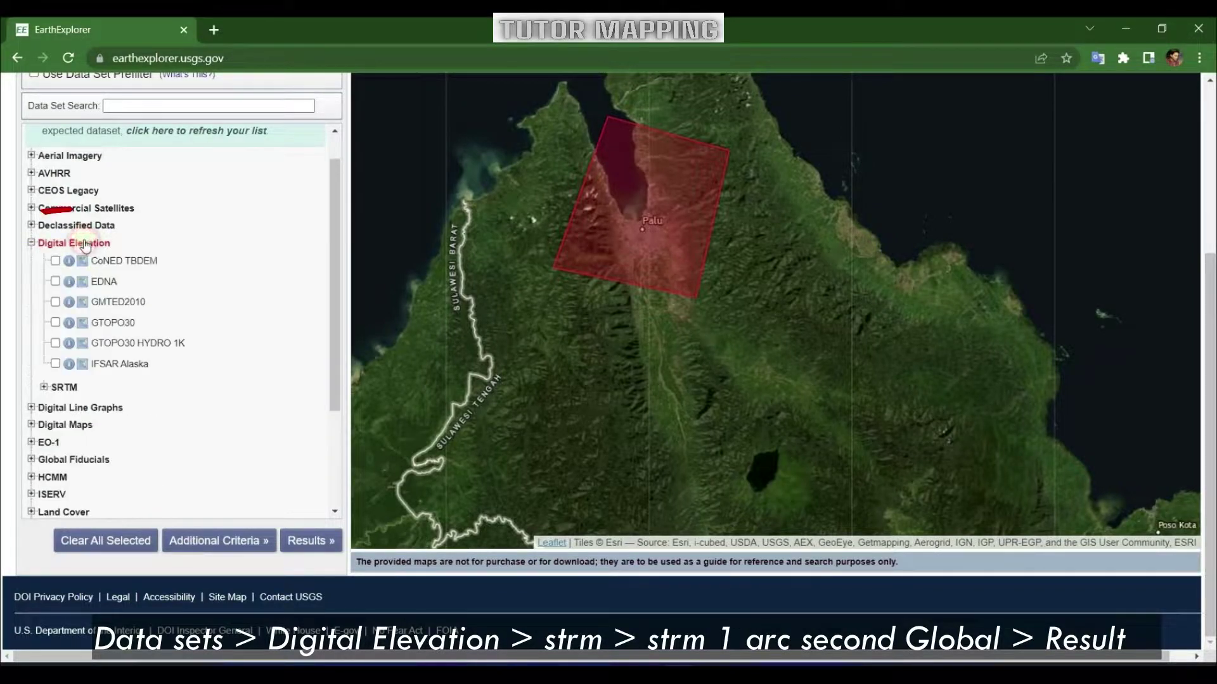
{"action": "left_click", "coordinate": [61, 389]}
{"action": "left_click", "coordinate": [67, 406]}
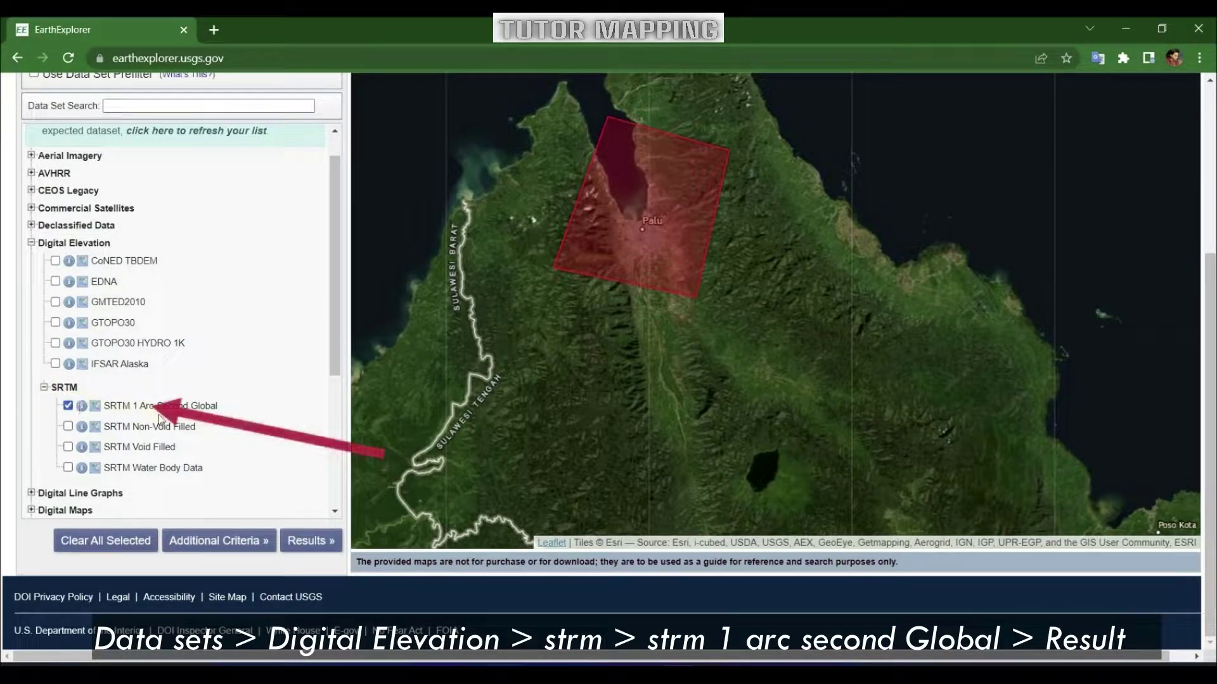
{"action": "left_click", "coordinate": [310, 540]}
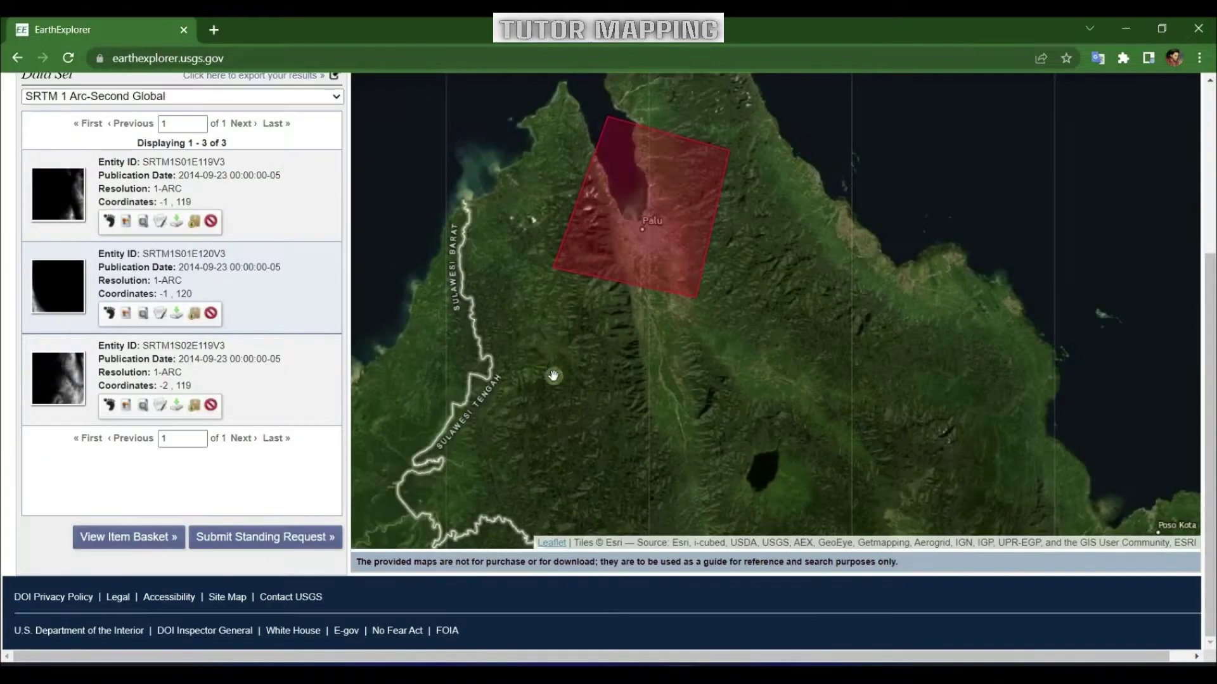
- Overlay the browse images of all three SRTM result tiles on the map to check their coverage of the polygon
{"action": "left_click", "coordinate": [127, 222]}
{"action": "left_click", "coordinate": [128, 314]}
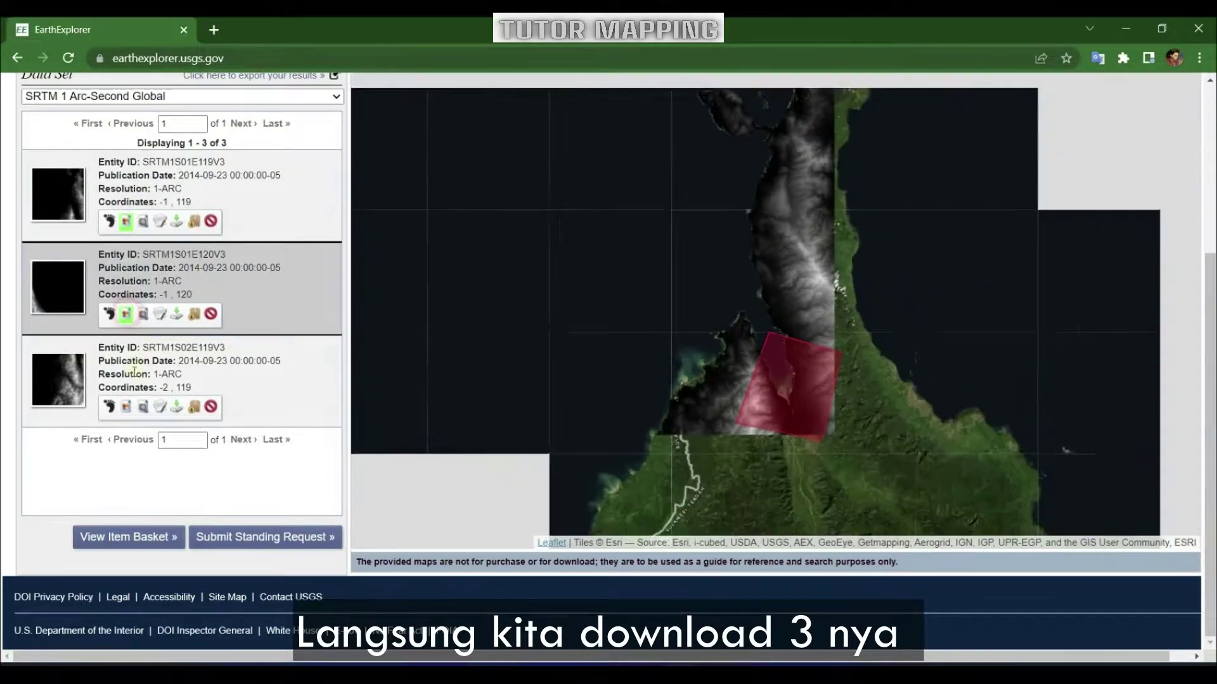
{"action": "left_click", "coordinate": [126, 408]}
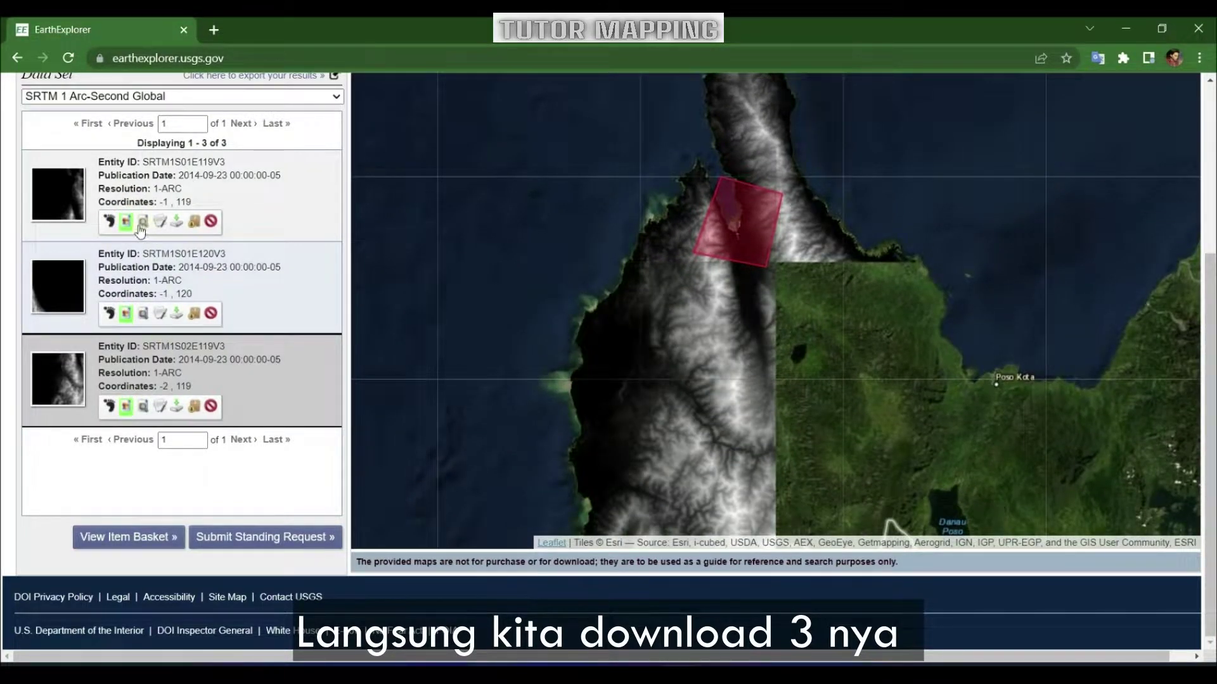
{"action": "left_click", "coordinate": [124, 314]}
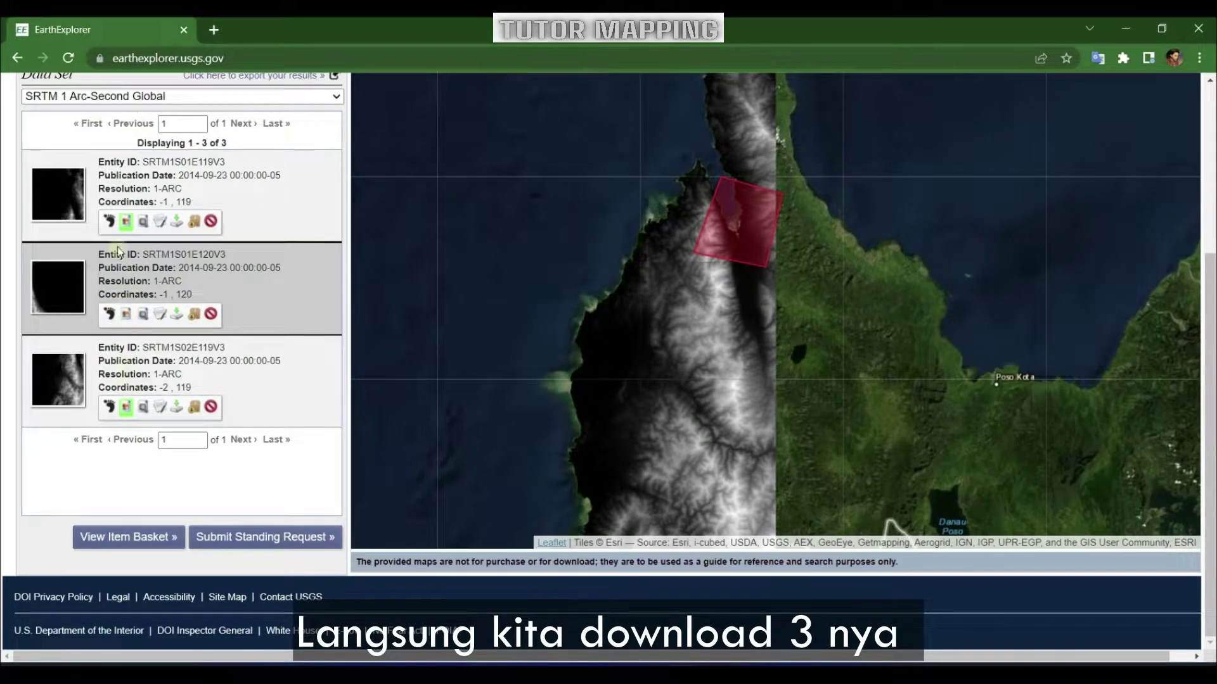
{"action": "left_click", "coordinate": [127, 222]}
{"action": "left_click", "coordinate": [126, 407]}
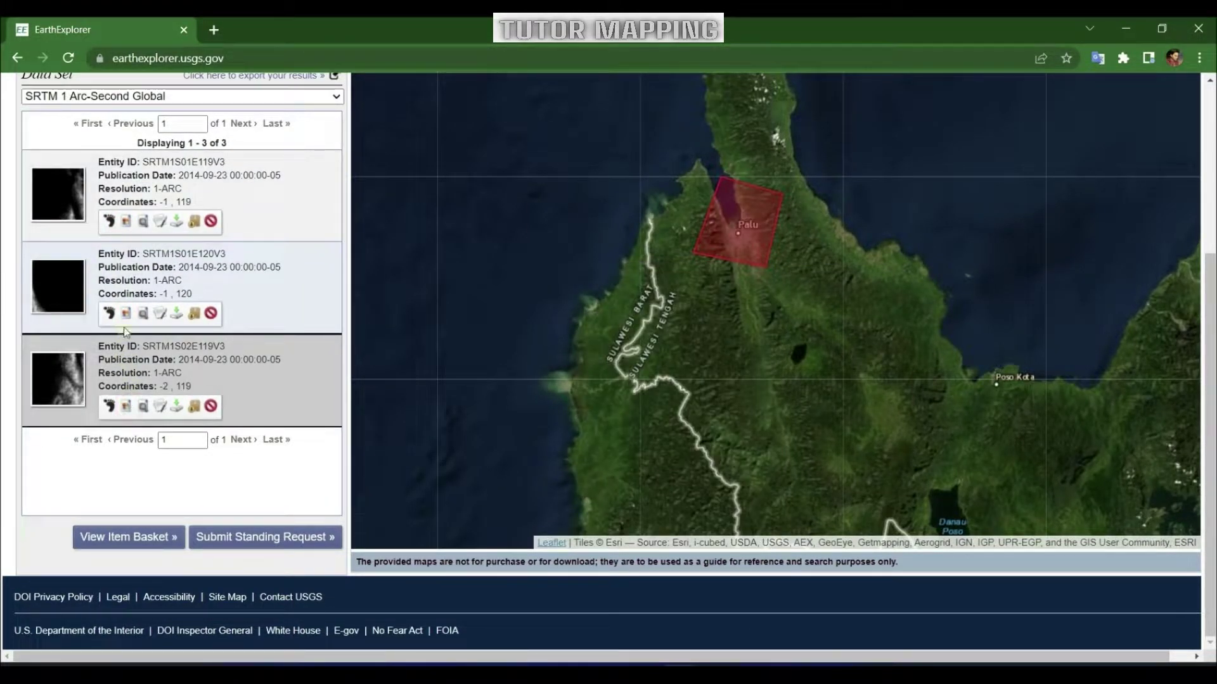
{"action": "left_click", "coordinate": [129, 221]}
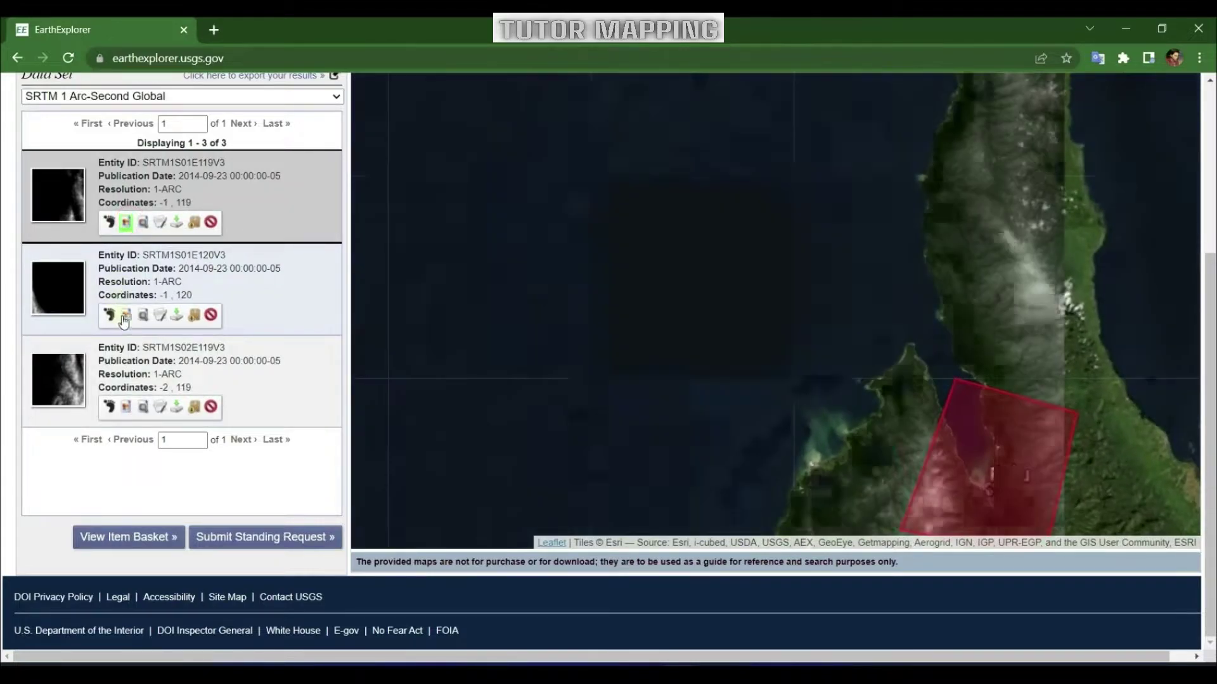
{"action": "left_click", "coordinate": [126, 313]}
{"action": "left_click", "coordinate": [126, 406]}
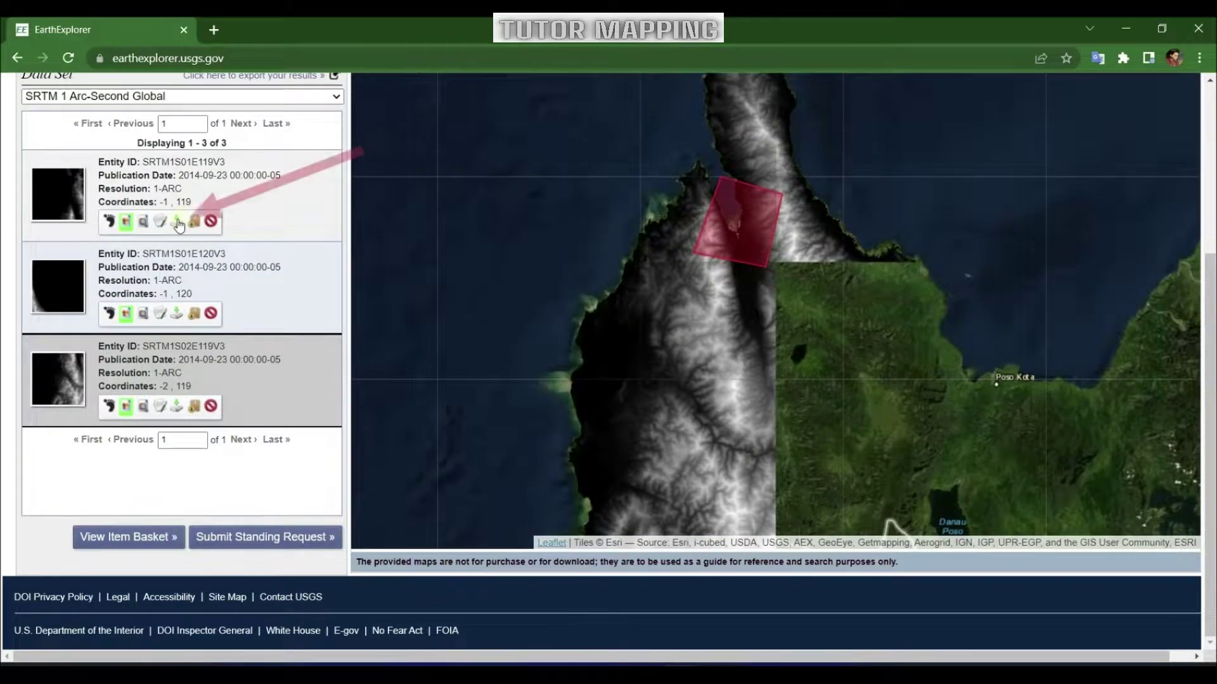
- Download the GeoTIFF 1 Arc-second file of tile SRTM1S01E119V3 as s01_e119_1arc_v3_2.tif and close its download options
{"action": "left_click", "coordinate": [179, 221]}
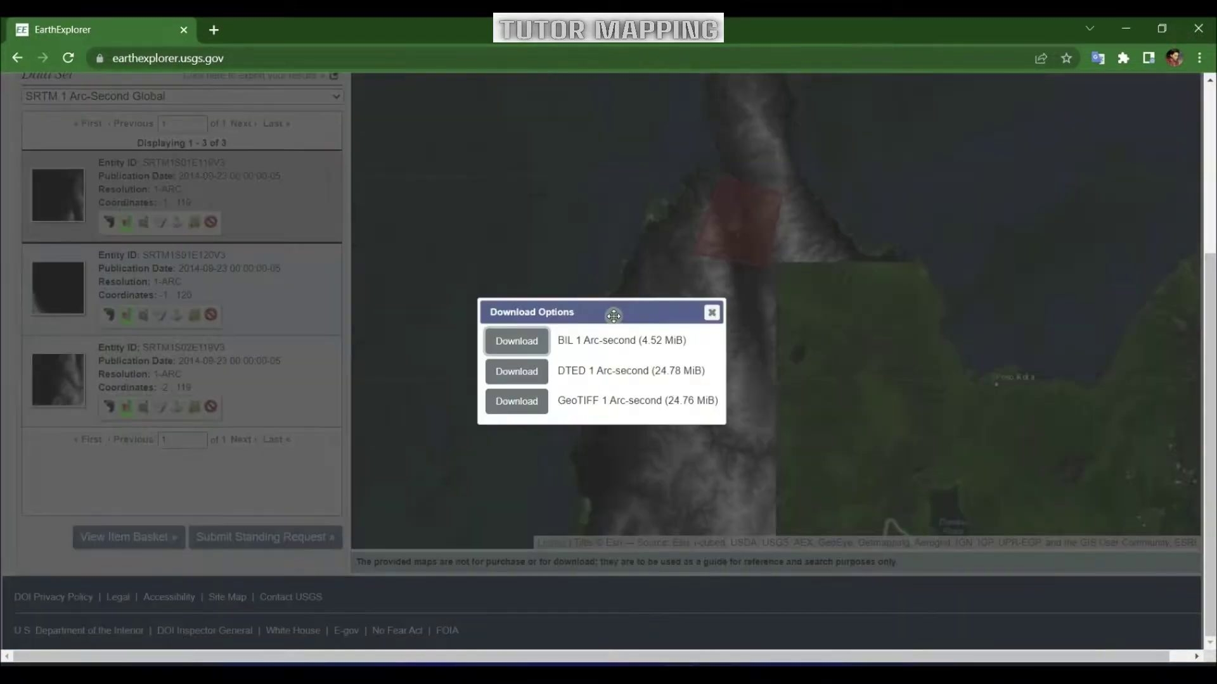
{"action": "left_click", "coordinate": [521, 405]}
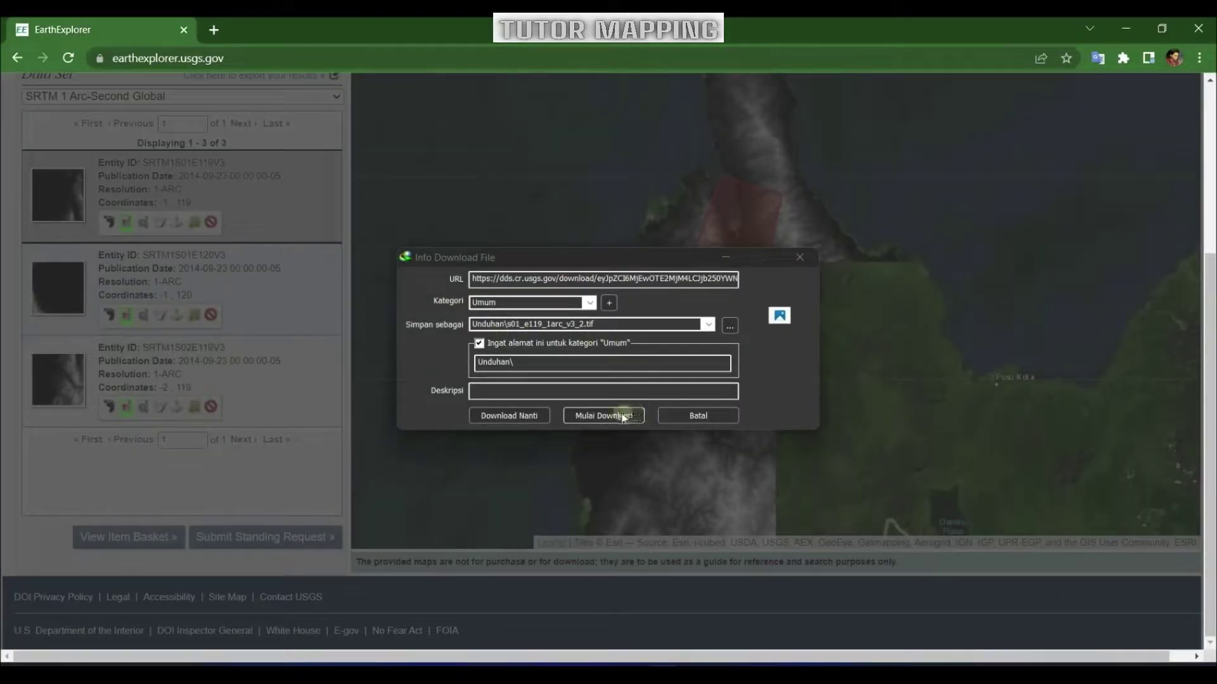
{"action": "left_click", "coordinate": [618, 413]}
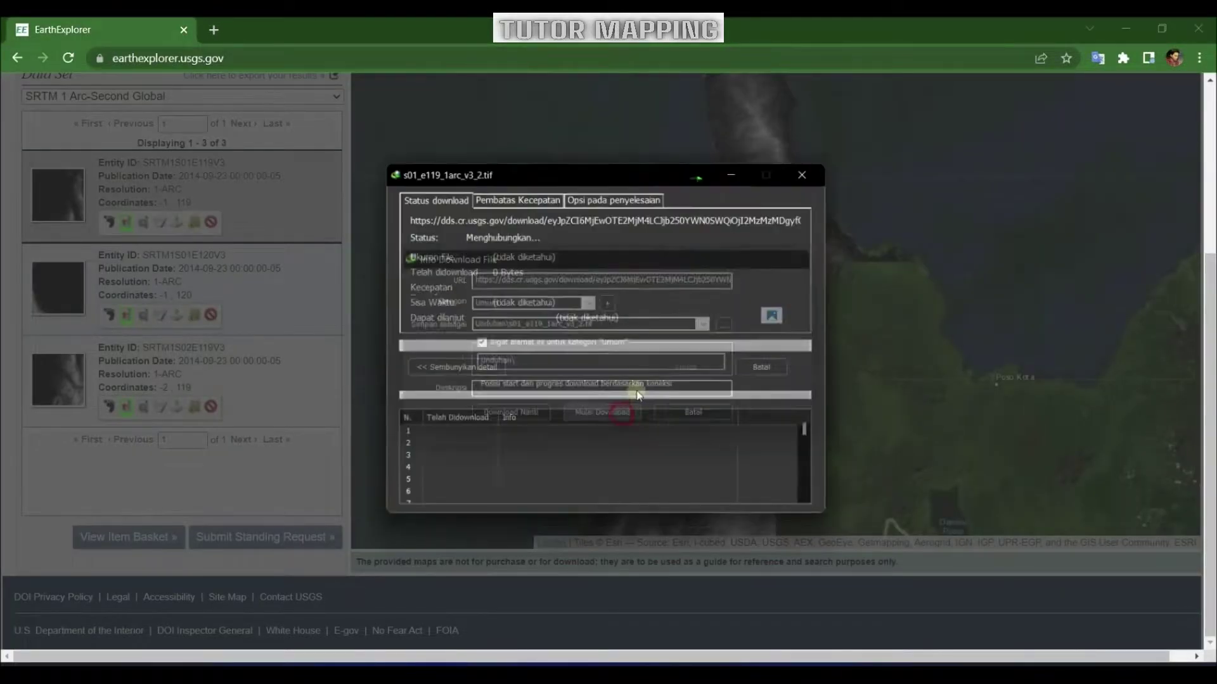
{"action": "left_click", "coordinate": [731, 175]}
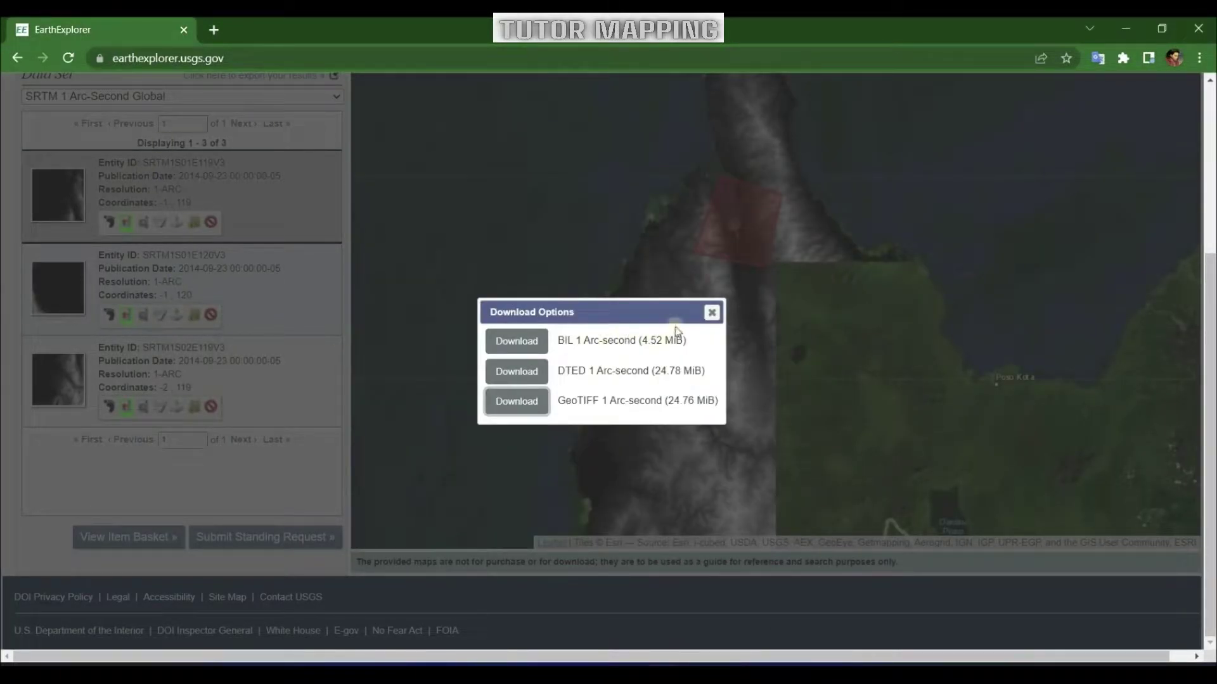
{"action": "left_click", "coordinate": [711, 314]}
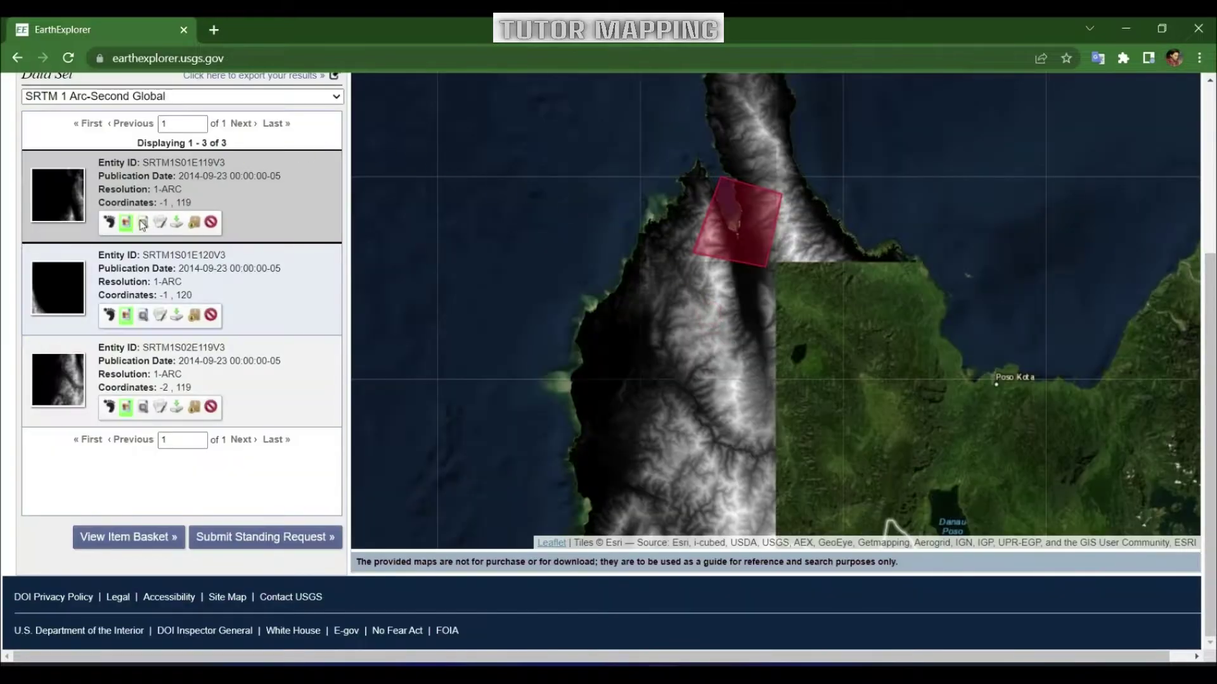
- Download the GeoTIFF 1 Arc-second file of tile SRTM1S01E120V3 as s01_e120_1arc_v3.tif and close its download options
{"action": "left_click", "coordinate": [181, 316]}
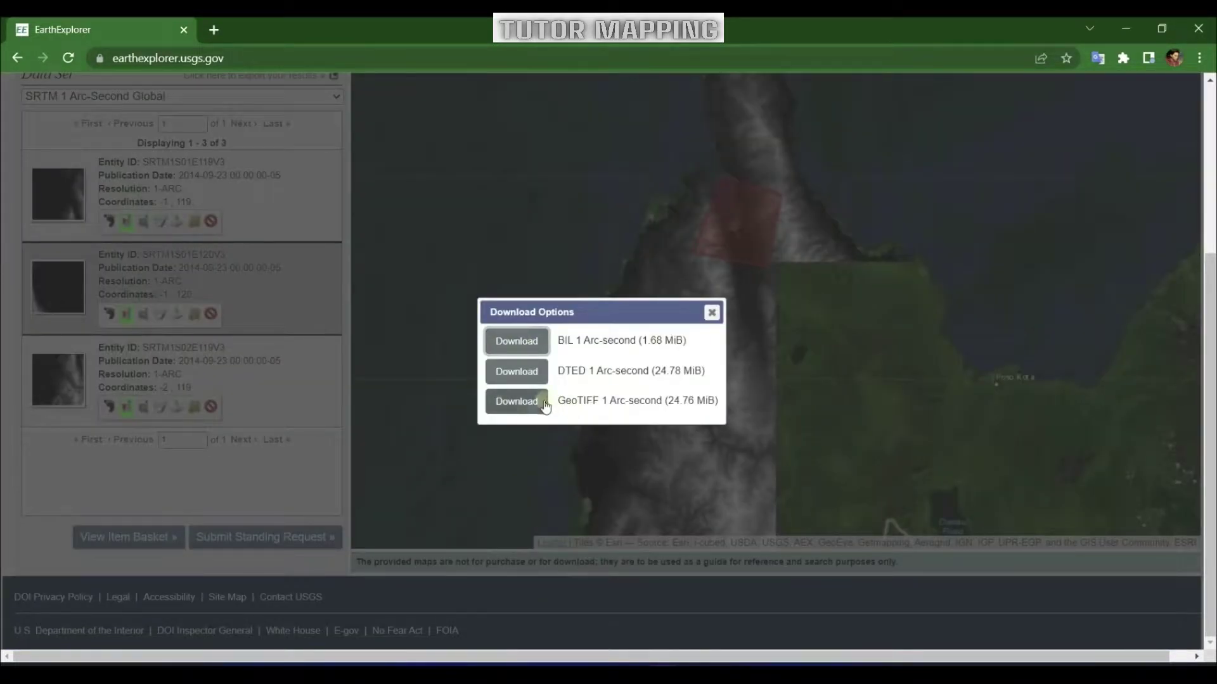
{"action": "left_click", "coordinate": [544, 404]}
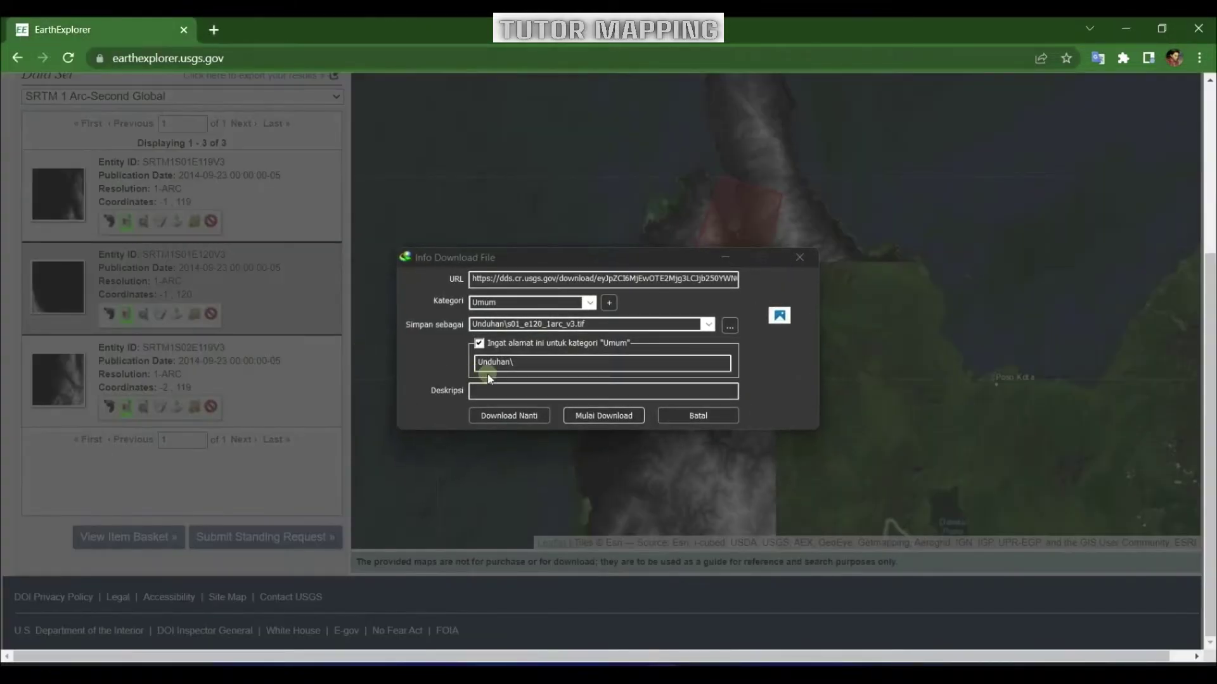
{"action": "left_click", "coordinate": [602, 417]}
{"action": "left_click", "coordinate": [711, 312]}
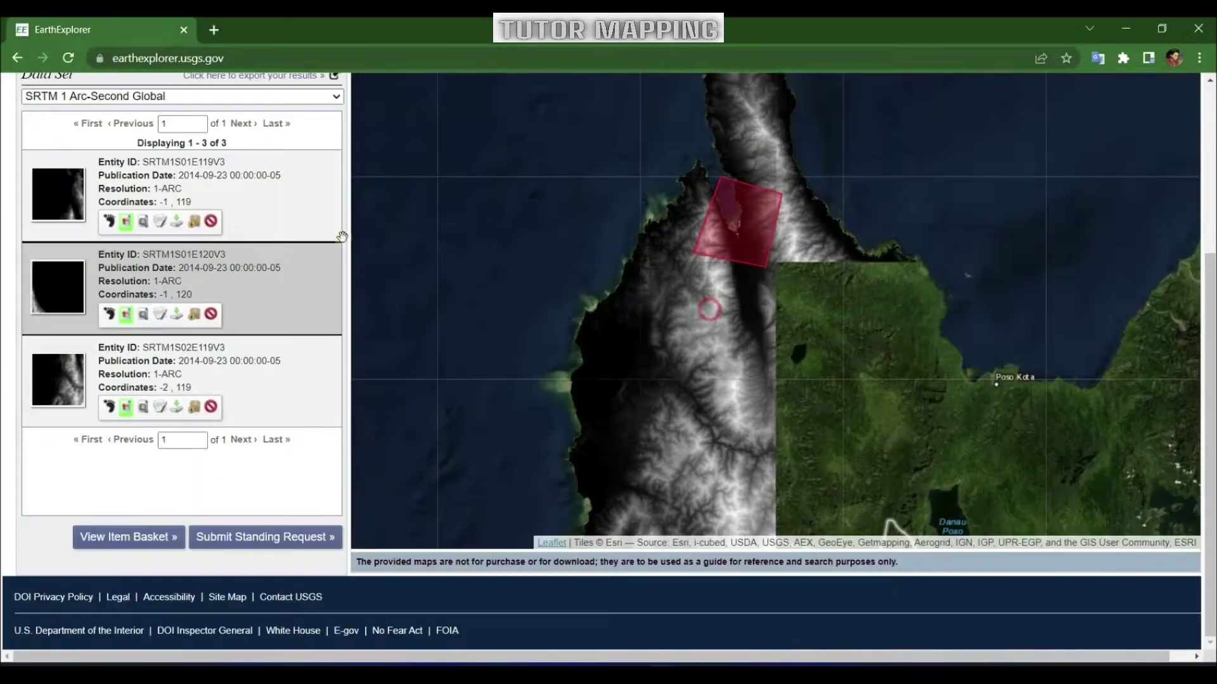
- Download the GeoTIFF 1 Arc-second file of tile SRTM1S02E119V3 as s02_e119_1arc_v3.tif and minimize the download status window
{"action": "left_click", "coordinate": [176, 406]}
{"action": "left_click", "coordinate": [521, 401]}
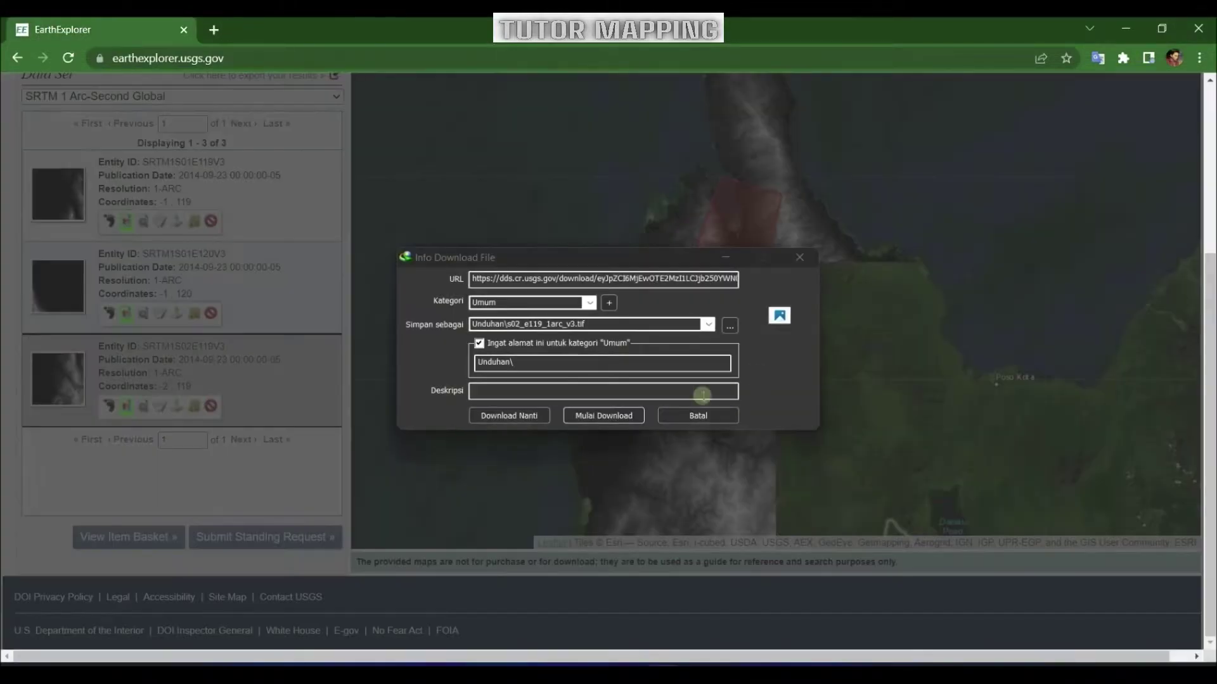
{"action": "left_click", "coordinate": [603, 415]}
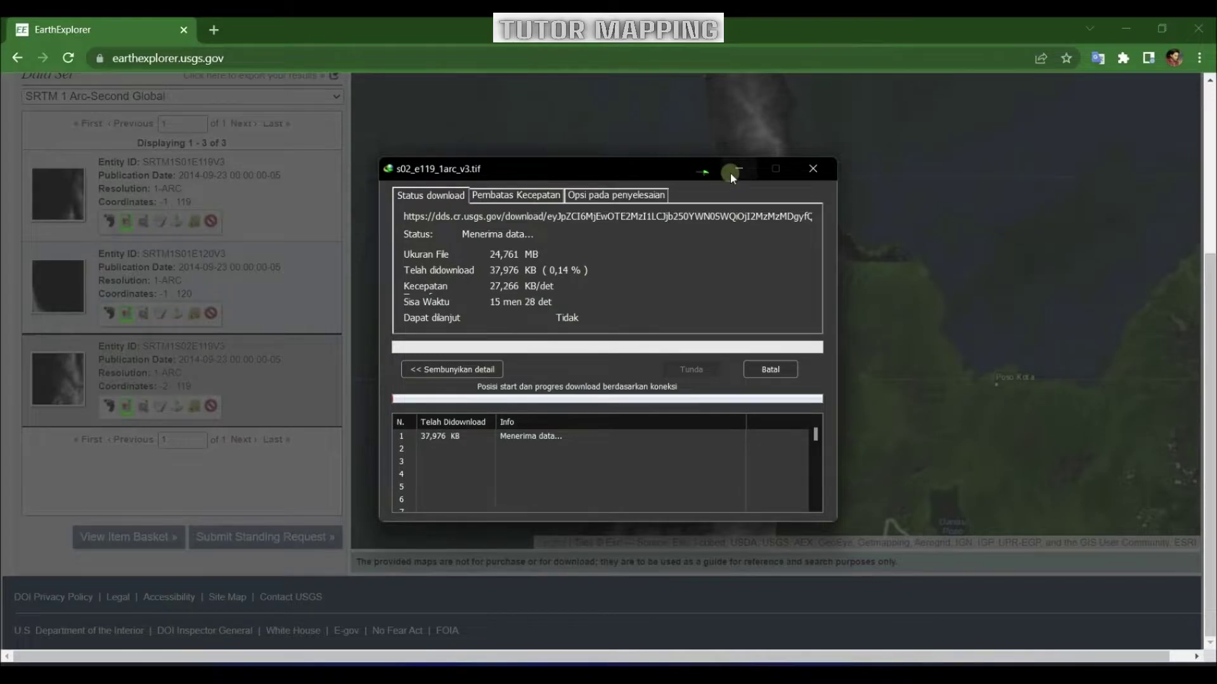
{"action": "left_click", "coordinate": [737, 169]}
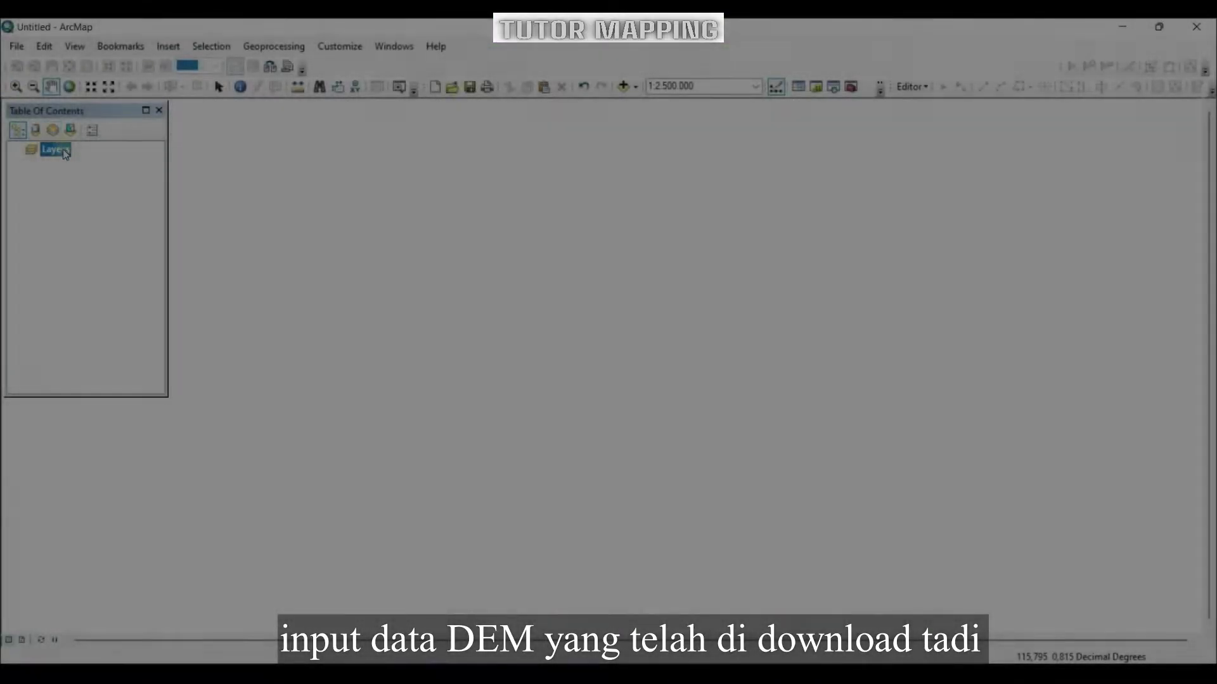
- In ArcMap, add the four DEM tiles covering s01–s02 and e119–e120 from the C:\PEMETAAN\LATIHAN folder to Layers
{"action": "right_click", "coordinate": [62, 150]}
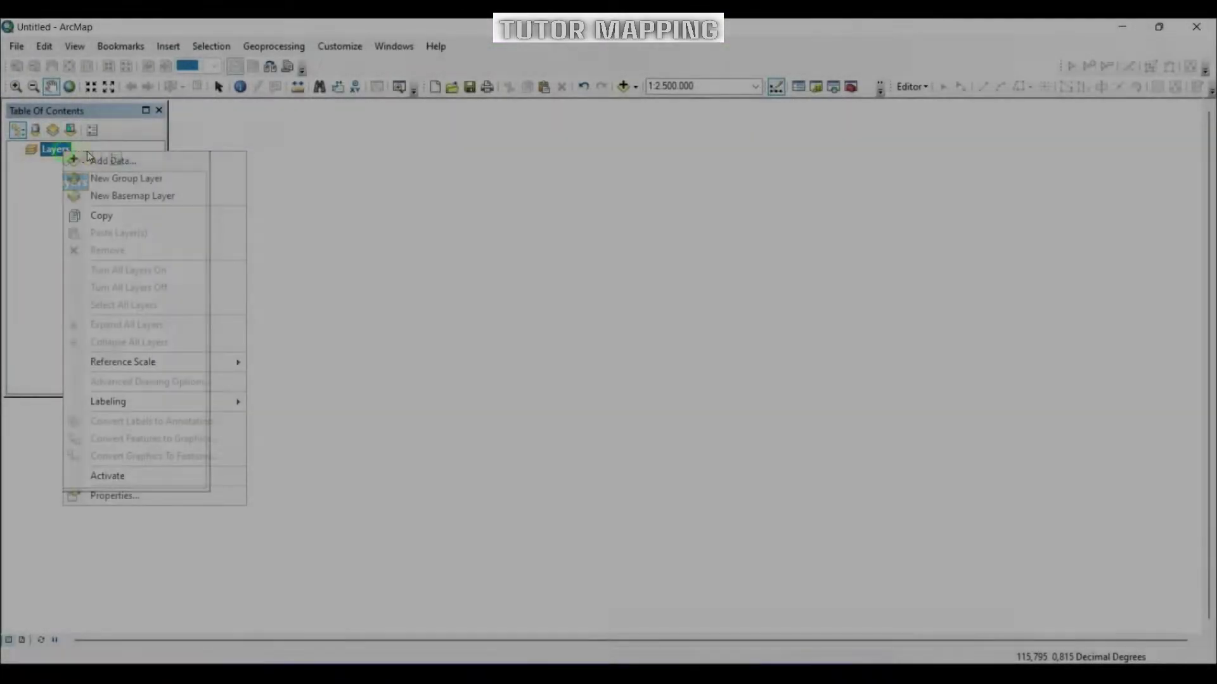
{"action": "left_click", "coordinate": [132, 161]}
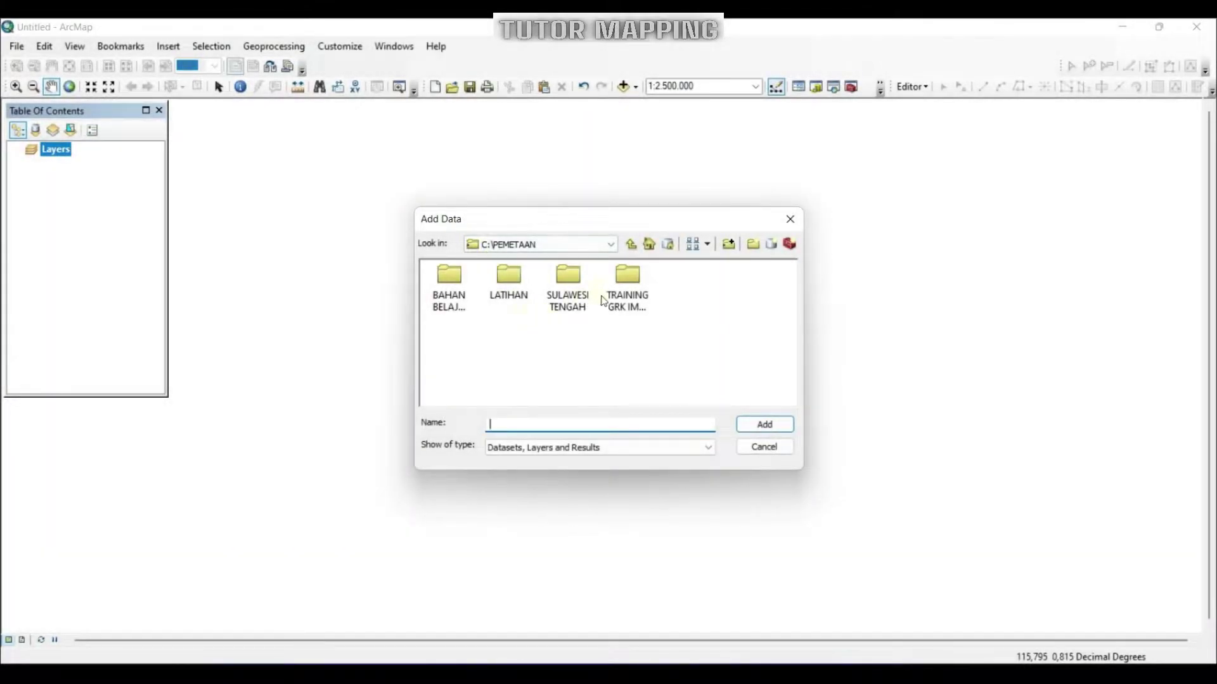
{"action": "double_click", "coordinate": [514, 290]}
{"action": "left_click_drag", "start_coordinate": [450, 318], "coordinate": [663, 293]}
{"action": "left_click", "coordinate": [757, 428]}
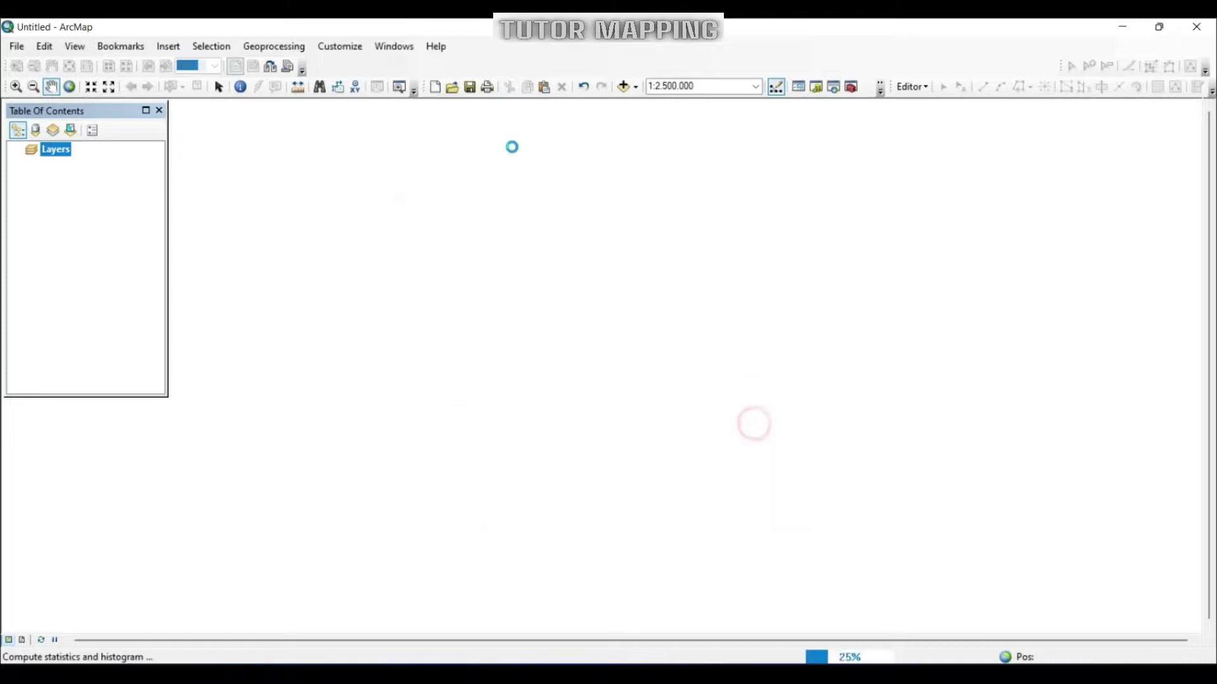
- Collapse the legends of the s01_e119, s01_e120 and s02_e119 DEM layers and toggle the s02 tiles' visibility off and on
{"action": "left_click_drag", "start_coordinate": [624, 457], "coordinate": [620, 389]}
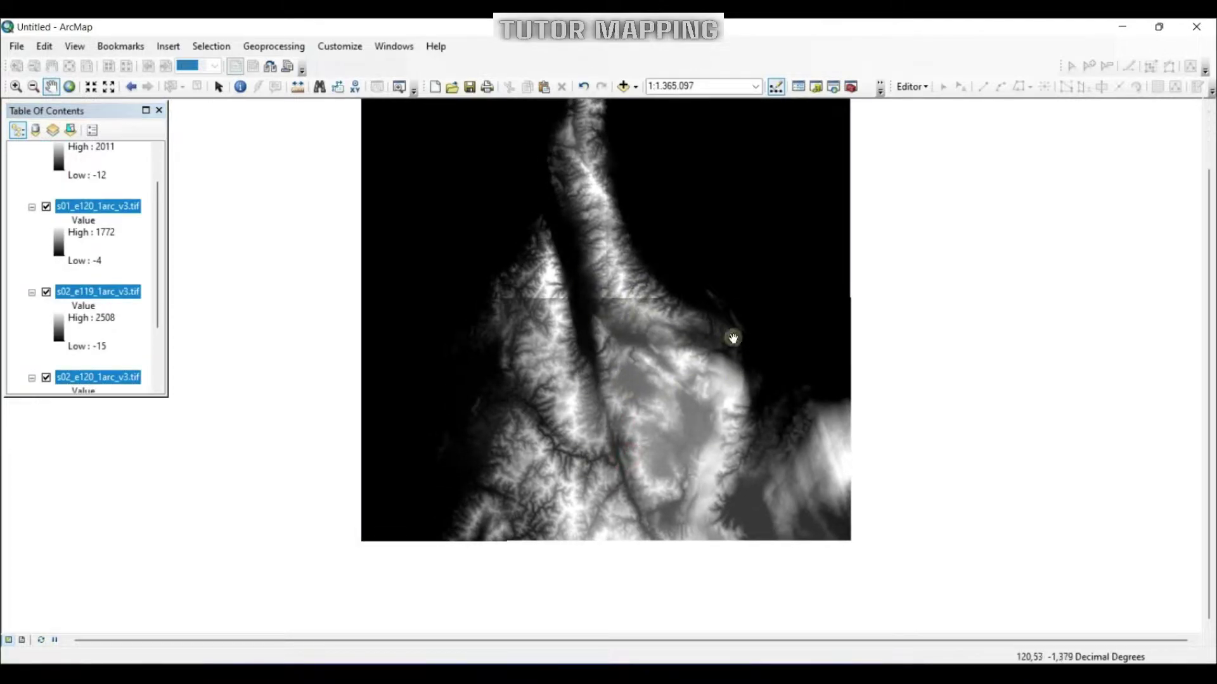
{"action": "left_click_drag", "start_coordinate": [660, 443], "coordinate": [667, 481]}
{"action": "scroll", "coordinate": [677, 387], "scroll_direction": "up", "scroll_amount": 2}
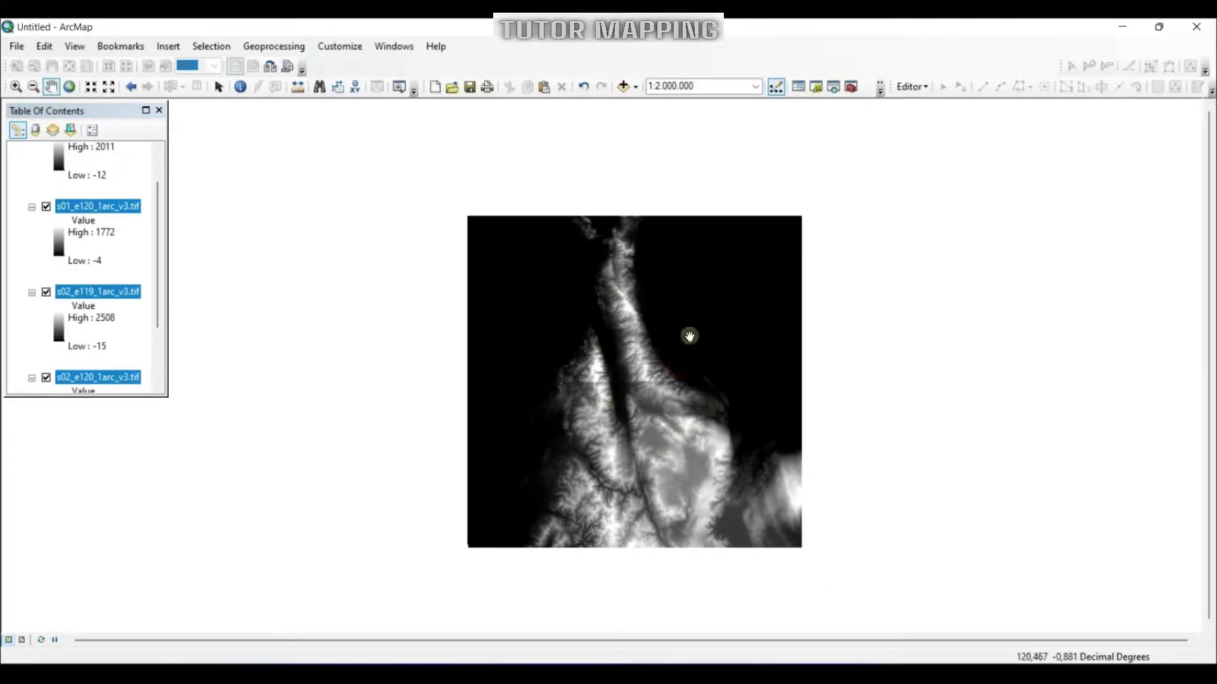
{"action": "left_click", "coordinate": [32, 293]}
{"action": "left_click", "coordinate": [32, 207]}
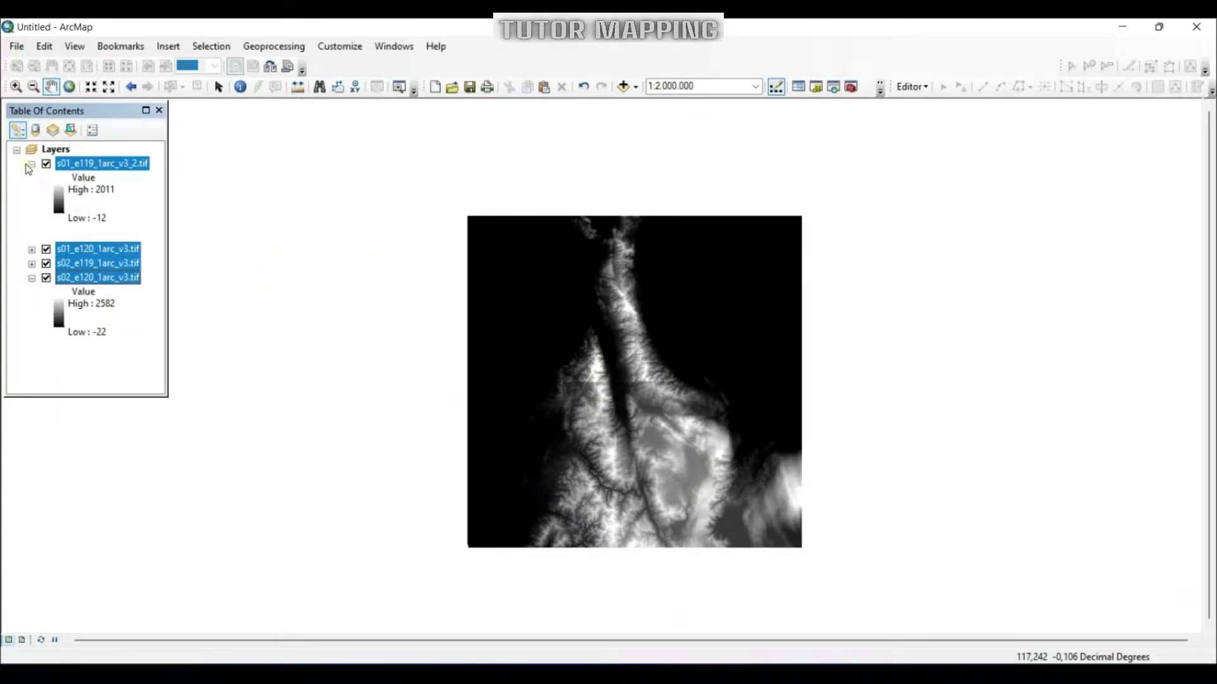
{"action": "left_click", "coordinate": [31, 164]}
{"action": "left_click", "coordinate": [47, 208]}
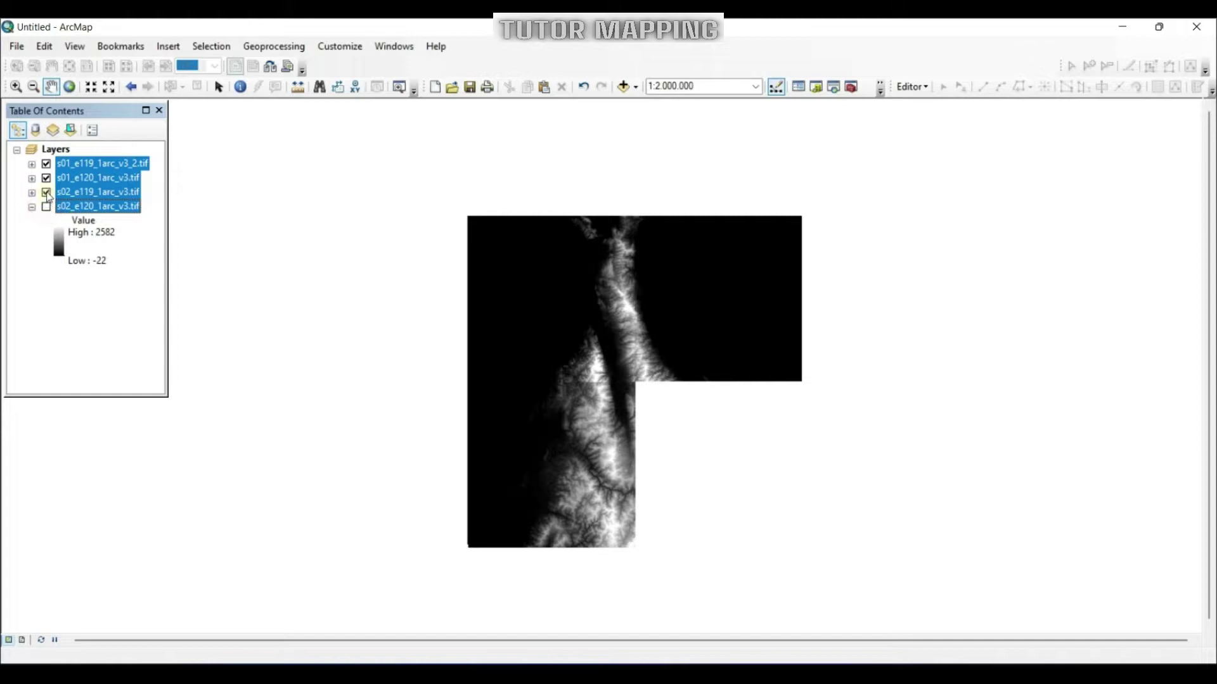
{"action": "left_click", "coordinate": [47, 193]}
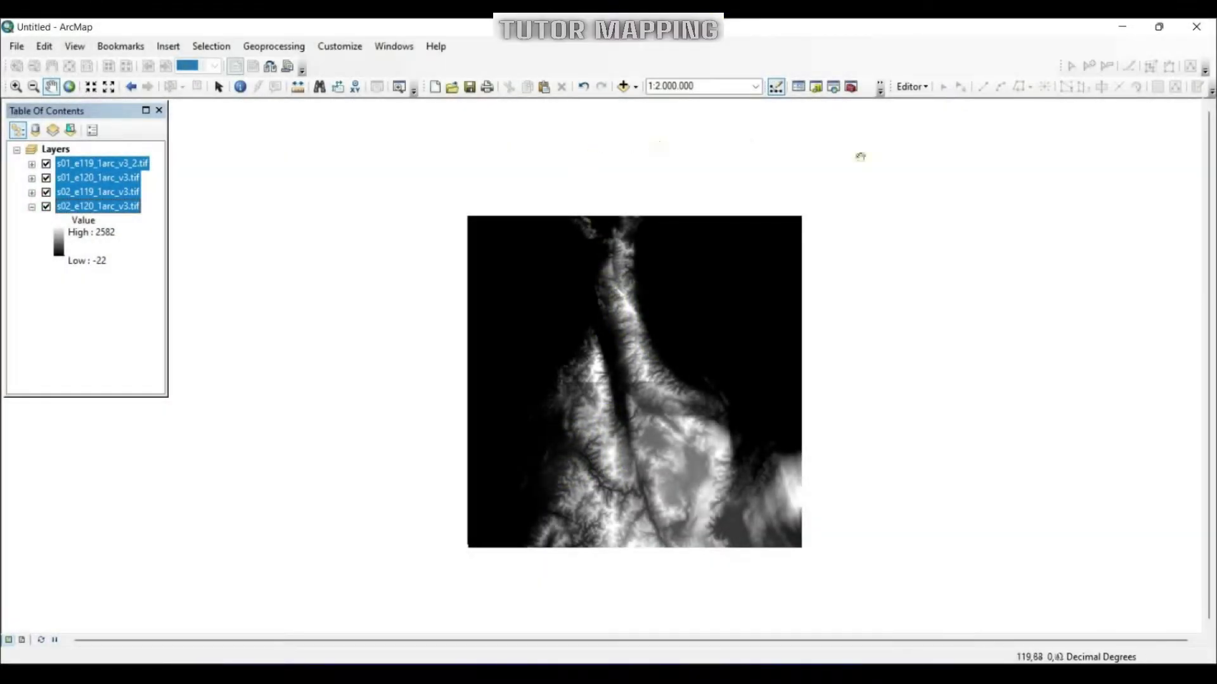
- Start the Mosaic To New Raster tool from Data Management Tools and add all four DEM tile layers as input rasters
{"action": "left_click", "coordinate": [849, 87]}
{"action": "left_click", "coordinate": [1006, 212]}
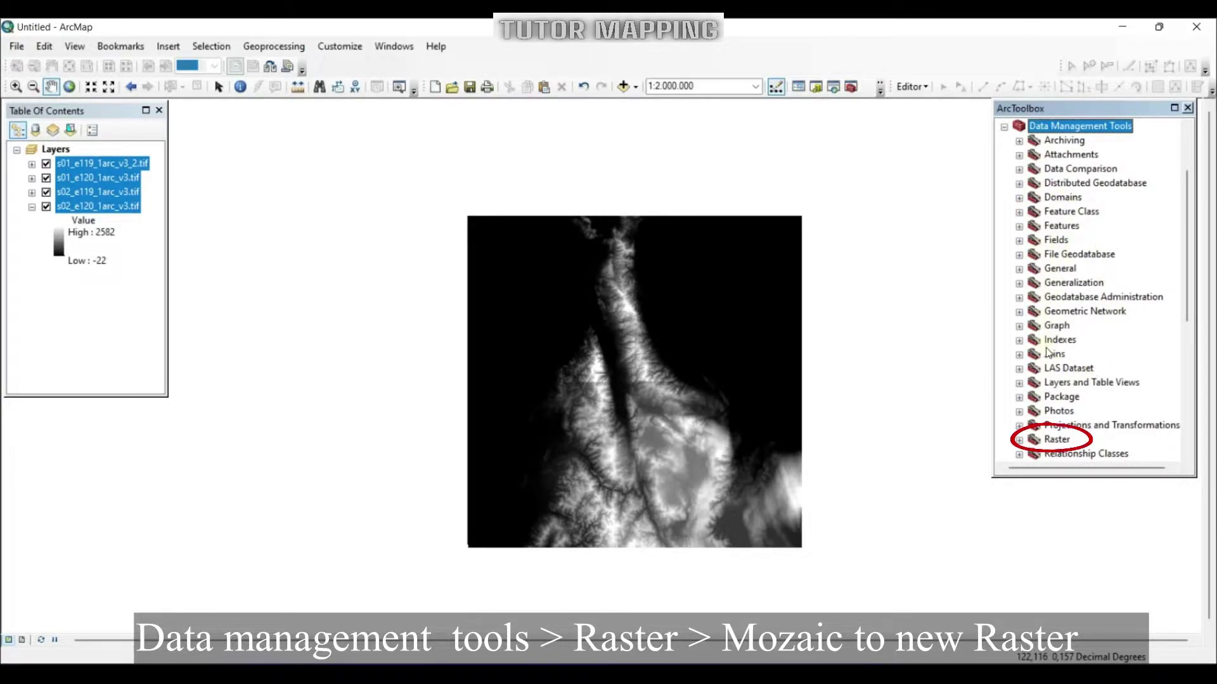
{"action": "left_click", "coordinate": [1023, 440]}
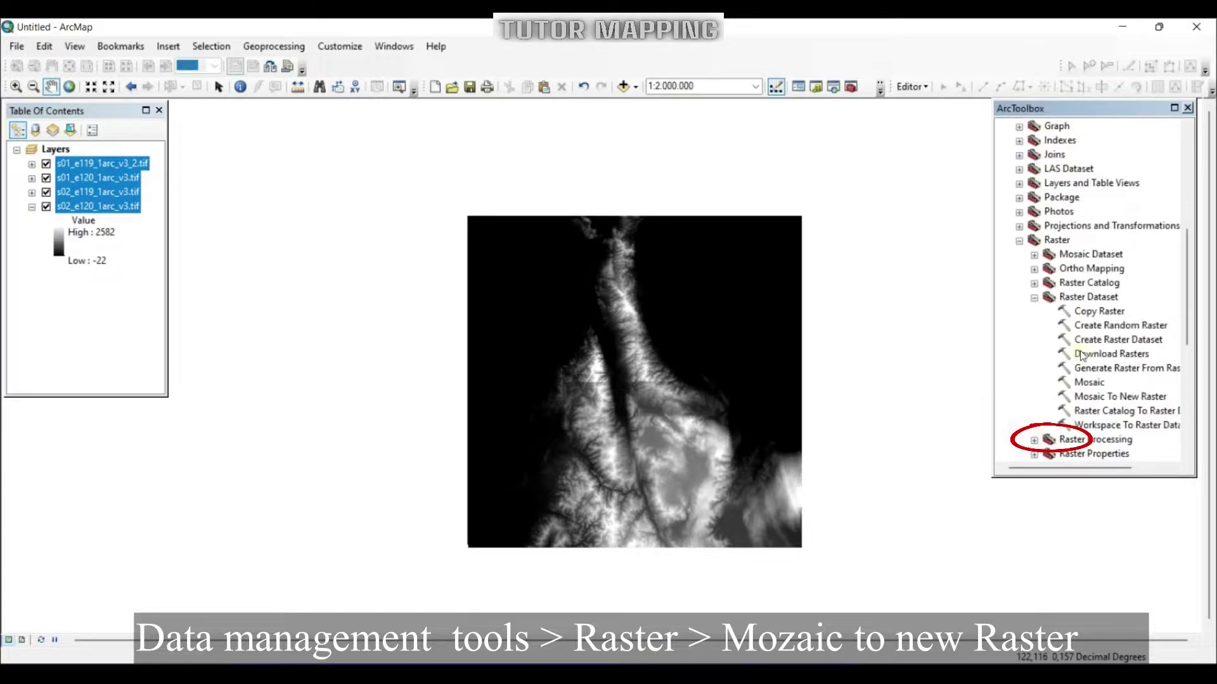
{"action": "left_click", "coordinate": [1104, 398]}
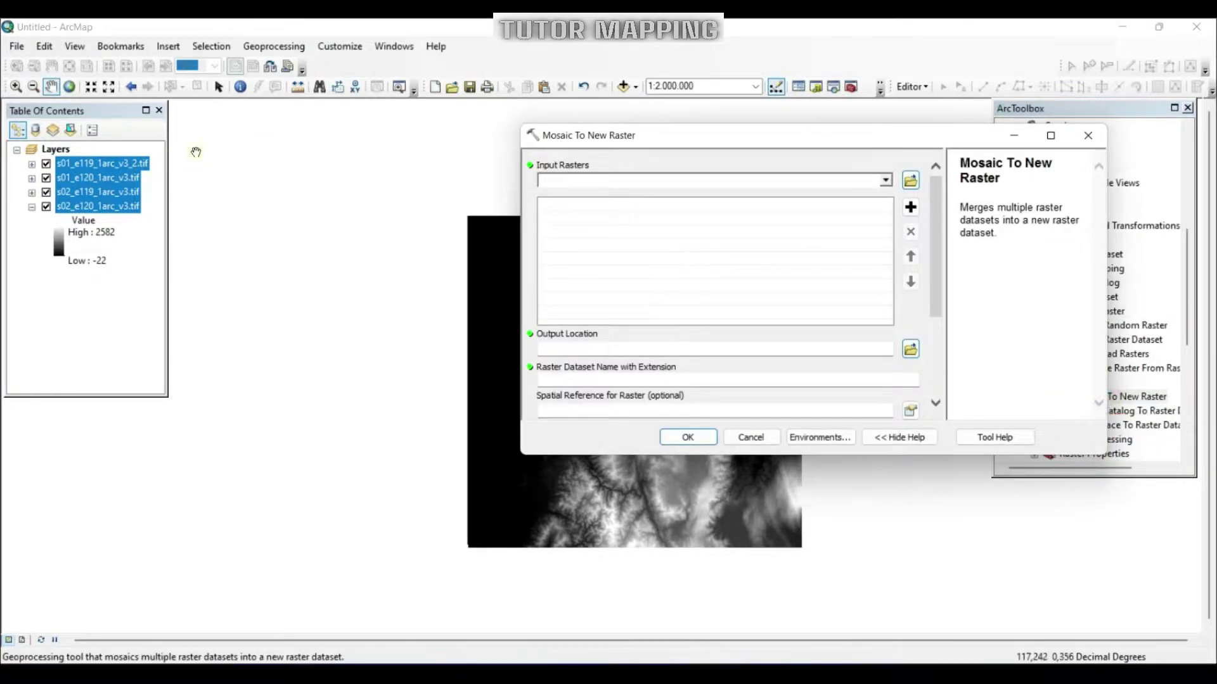
{"action": "left_click_drag", "start_coordinate": [188, 152], "coordinate": [581, 391]}
{"action": "left_click_drag", "start_coordinate": [925, 505], "coordinate": [338, 342]}
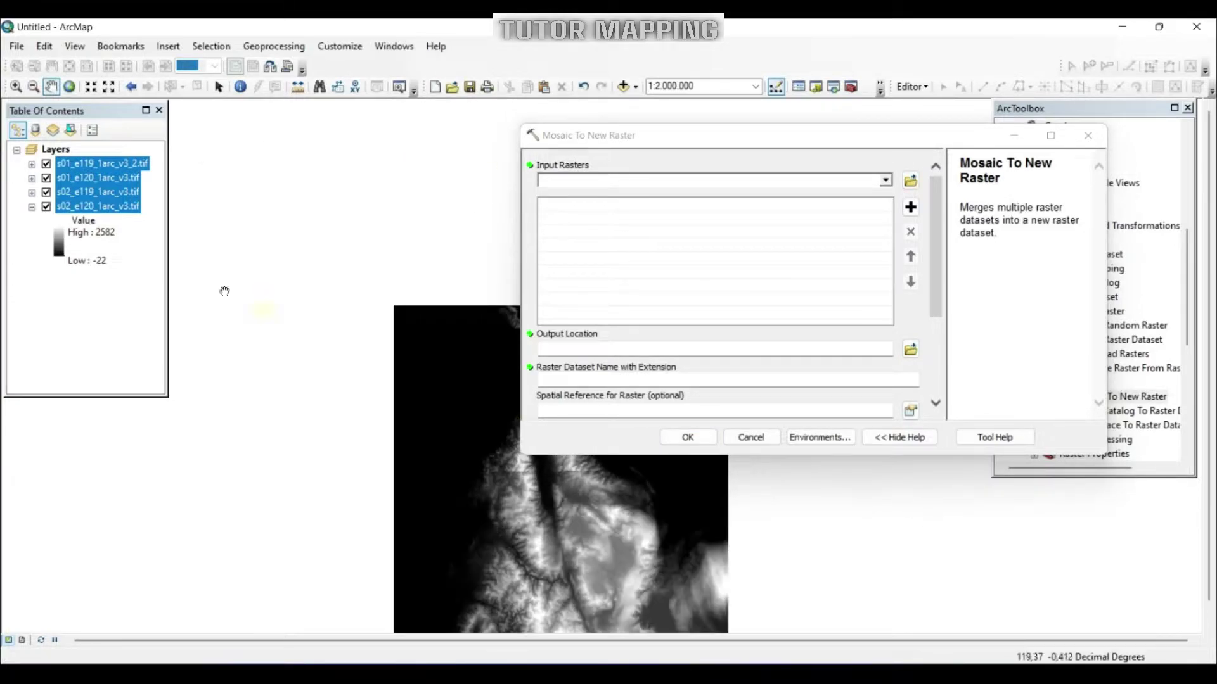
{"action": "left_click", "coordinate": [100, 164]}
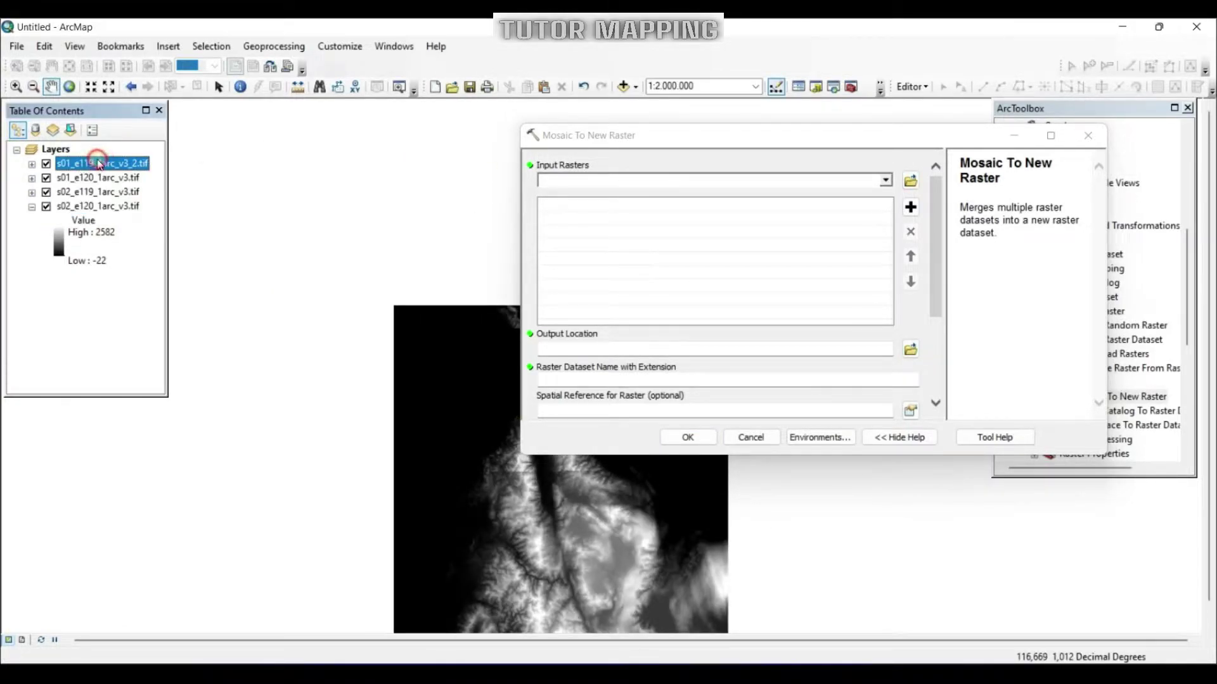
{"action": "left_click", "coordinate": [90, 207], "text": "shift"}
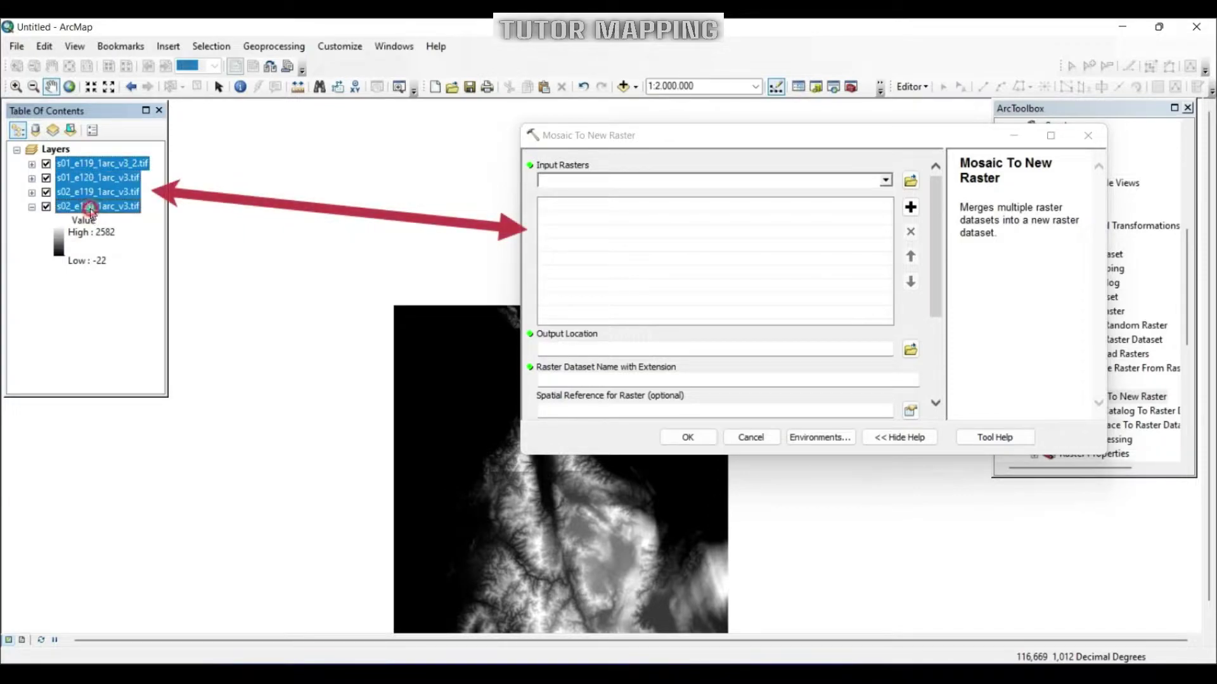
{"action": "left_click_drag", "start_coordinate": [583, 226], "coordinate": [540, 258]}
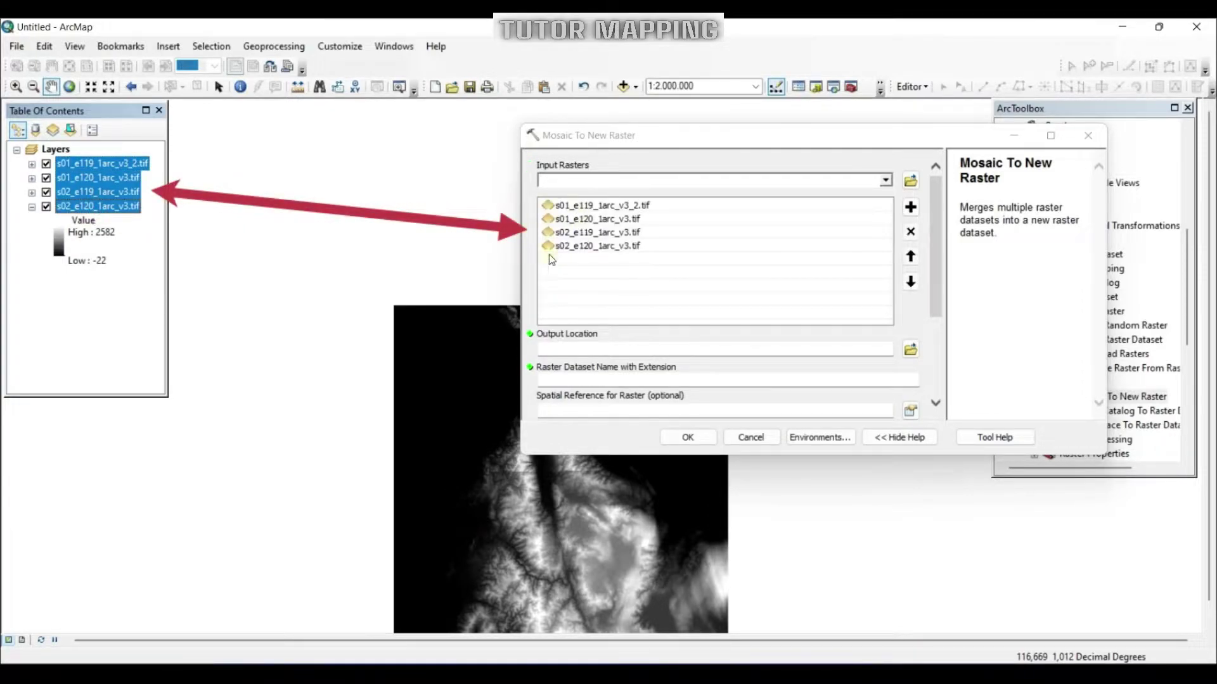
- Set the mosaic's output location to C:\PEMETAAN\LATIHAN and its raster dataset name to gabung
{"action": "left_click", "coordinate": [908, 349]}
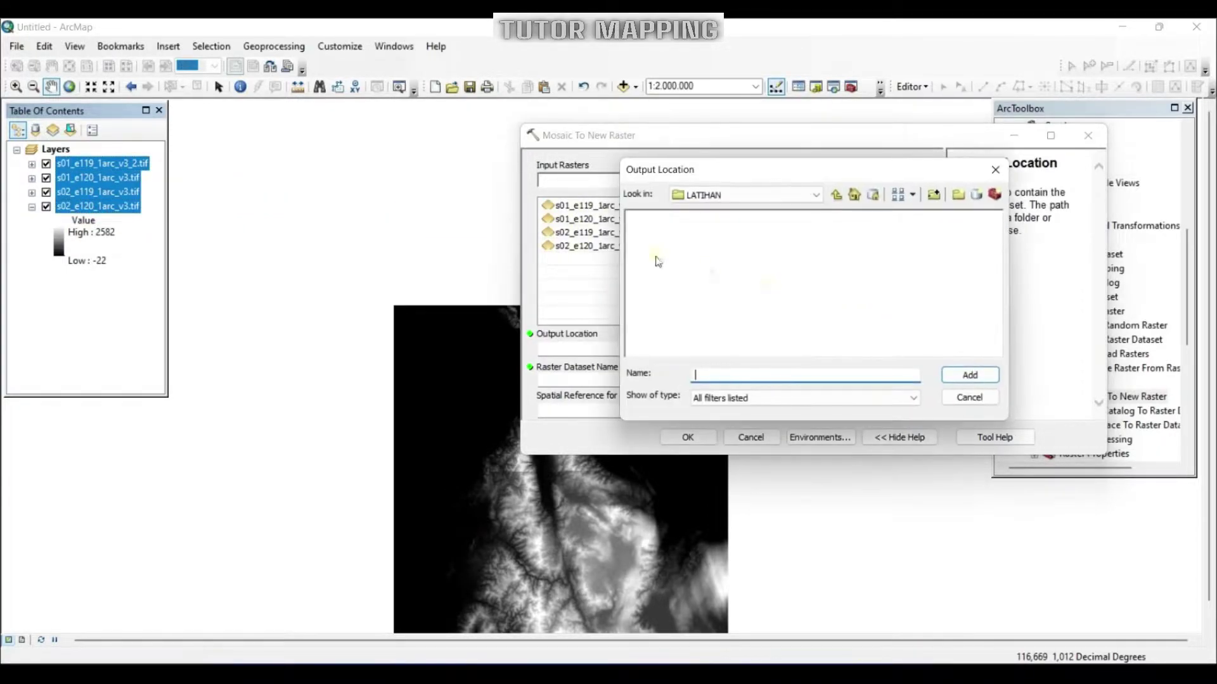
{"action": "left_click", "coordinate": [837, 195]}
{"action": "left_click", "coordinate": [712, 227]}
{"action": "left_click", "coordinate": [969, 374]}
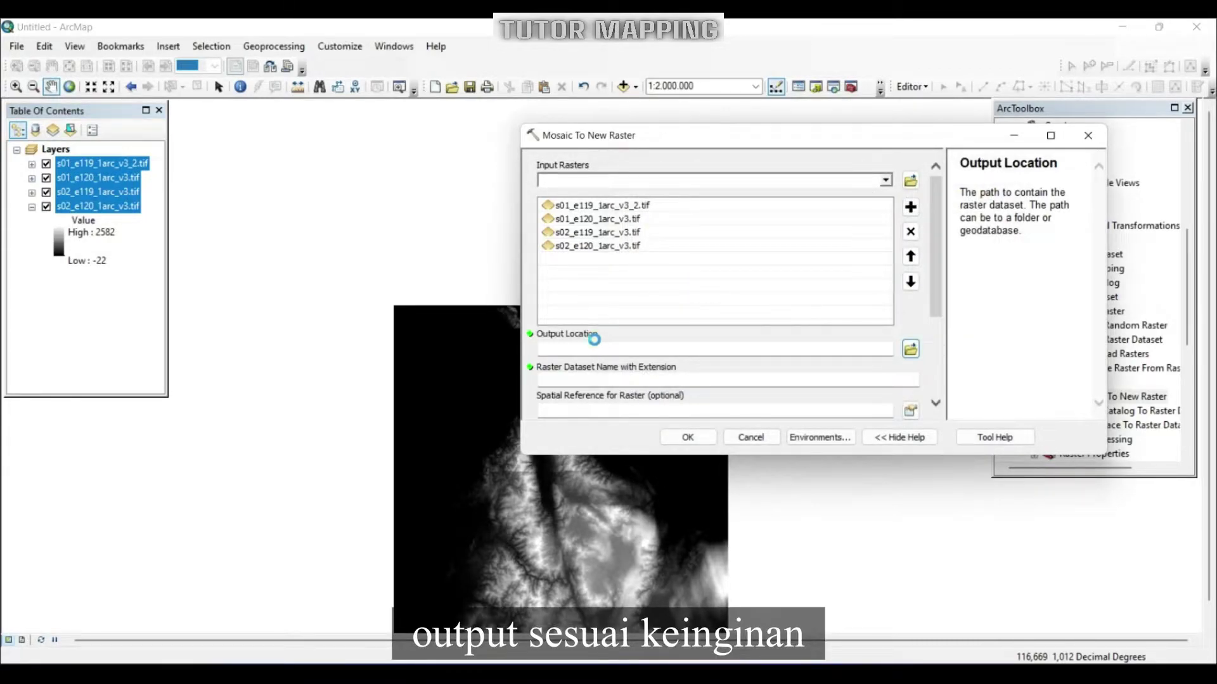
{"action": "left_click", "coordinate": [600, 382]}
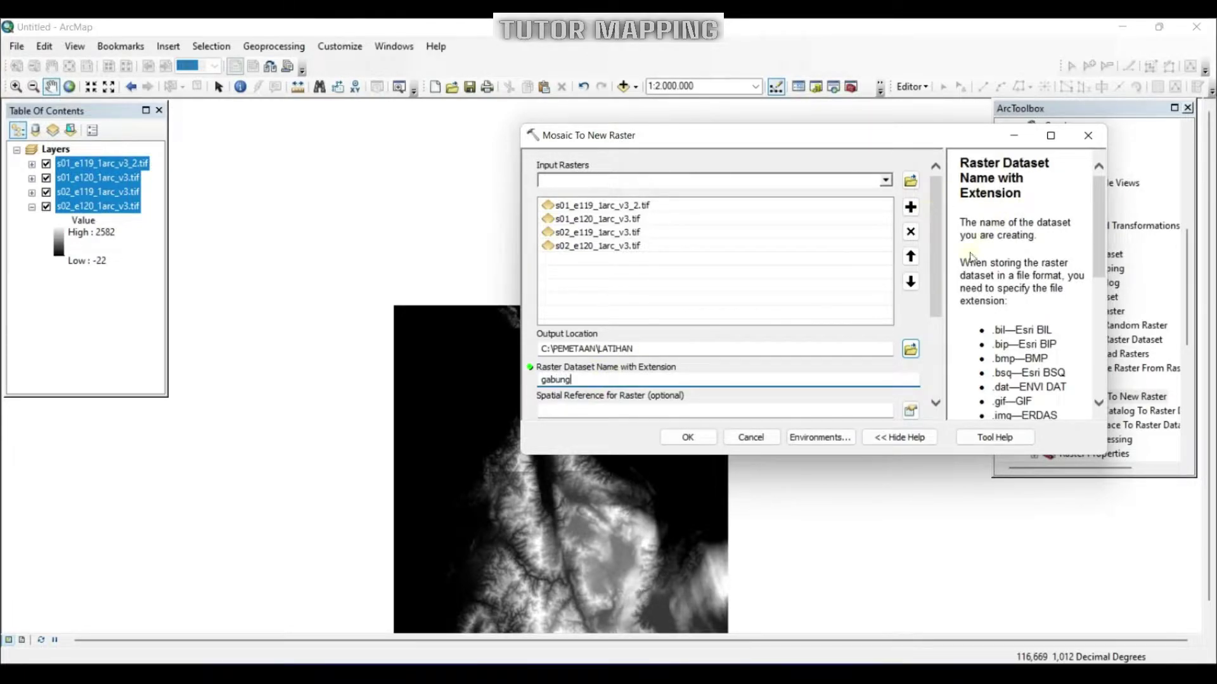
- Set the mosaic's spatial reference to WGS 1984 UTM Zone 51S
{"action": "left_click_drag", "start_coordinate": [937, 281], "coordinate": [930, 334]}
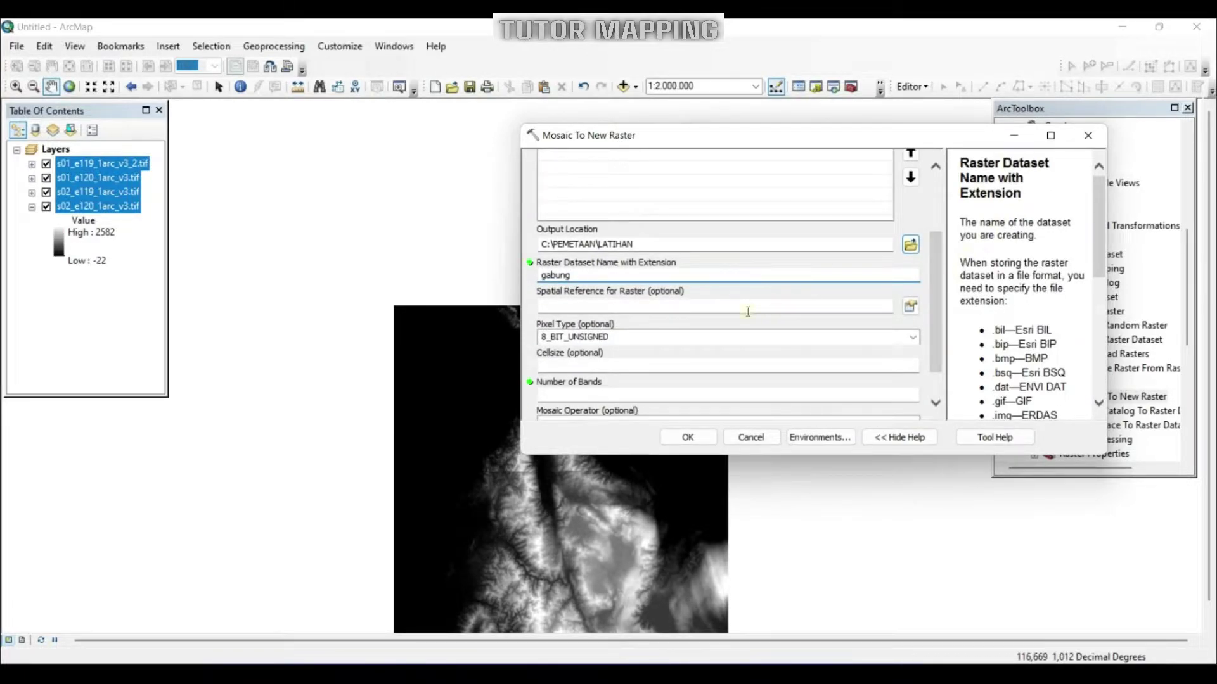
{"action": "left_click", "coordinate": [912, 311]}
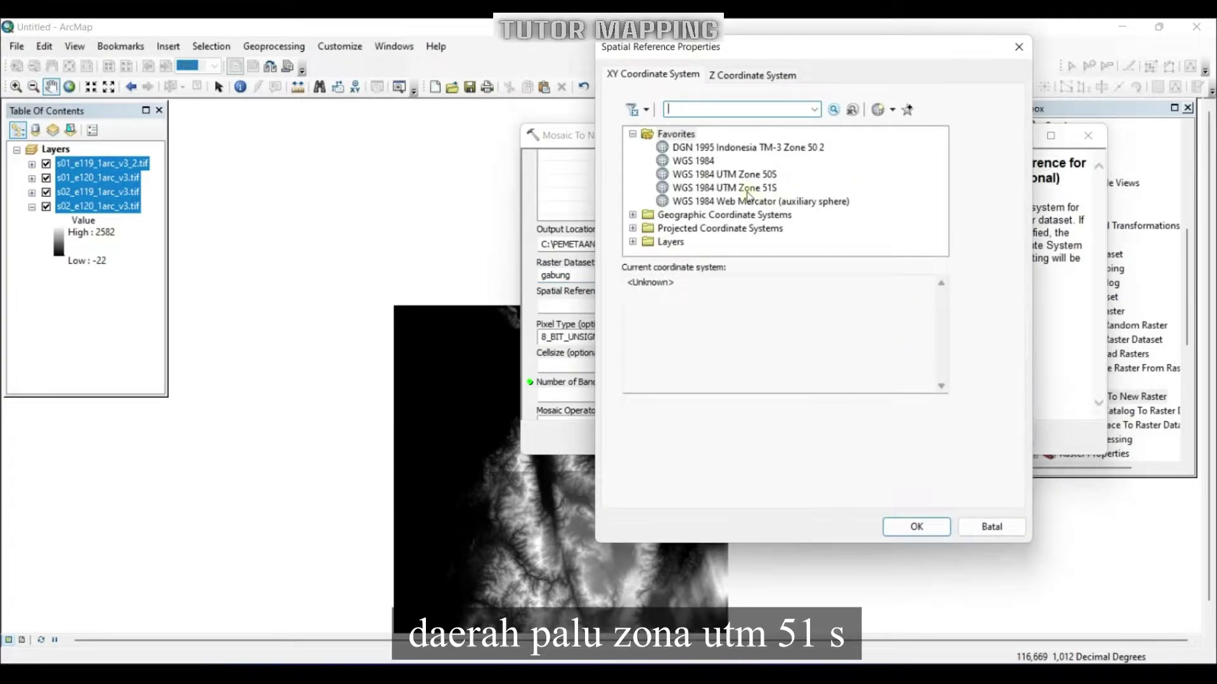
{"action": "left_click", "coordinate": [722, 188]}
{"action": "left_click", "coordinate": [893, 522]}
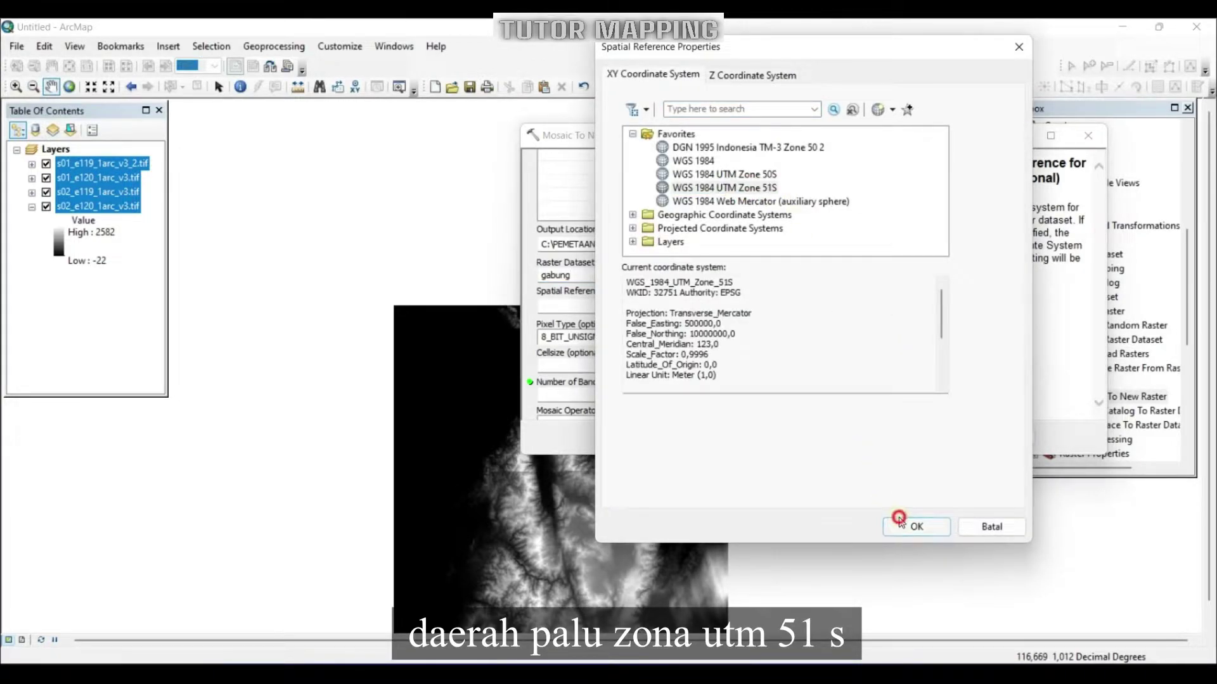
- Set the mosaic's pixel type to 32_BIT_SIGNED and the number of bands to 1
{"action": "scroll", "coordinate": [940, 274], "scroll_direction": "down", "scroll_amount": 2}
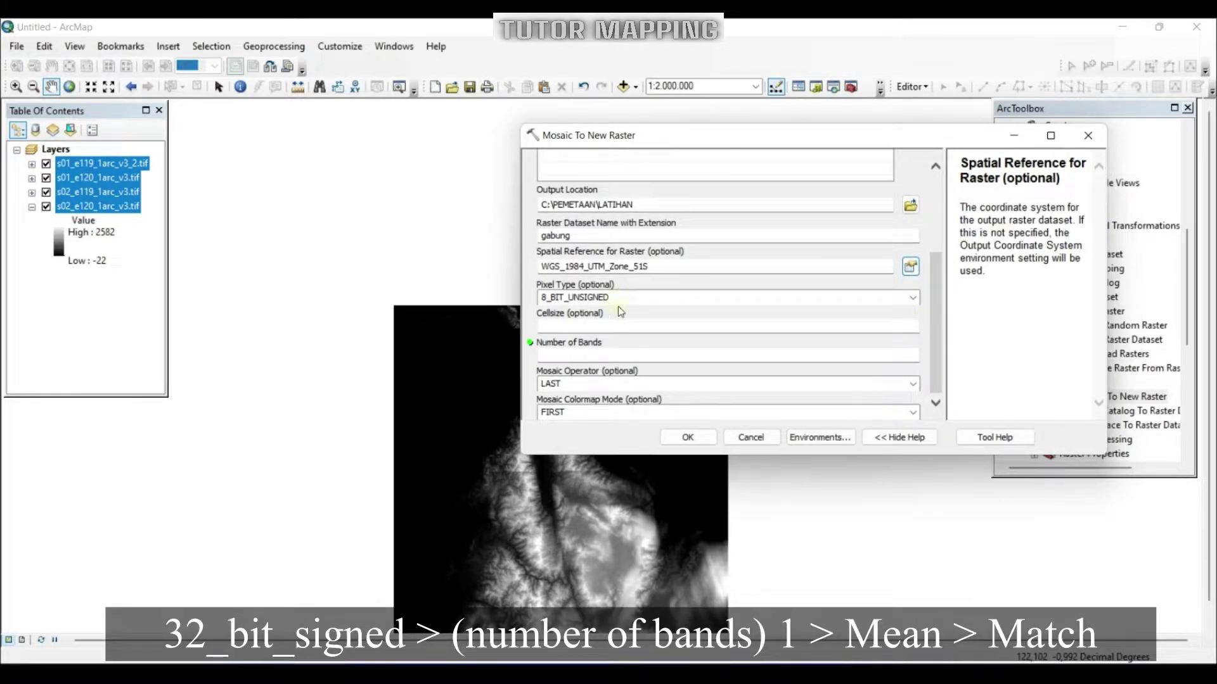
{"action": "left_click", "coordinate": [913, 298]}
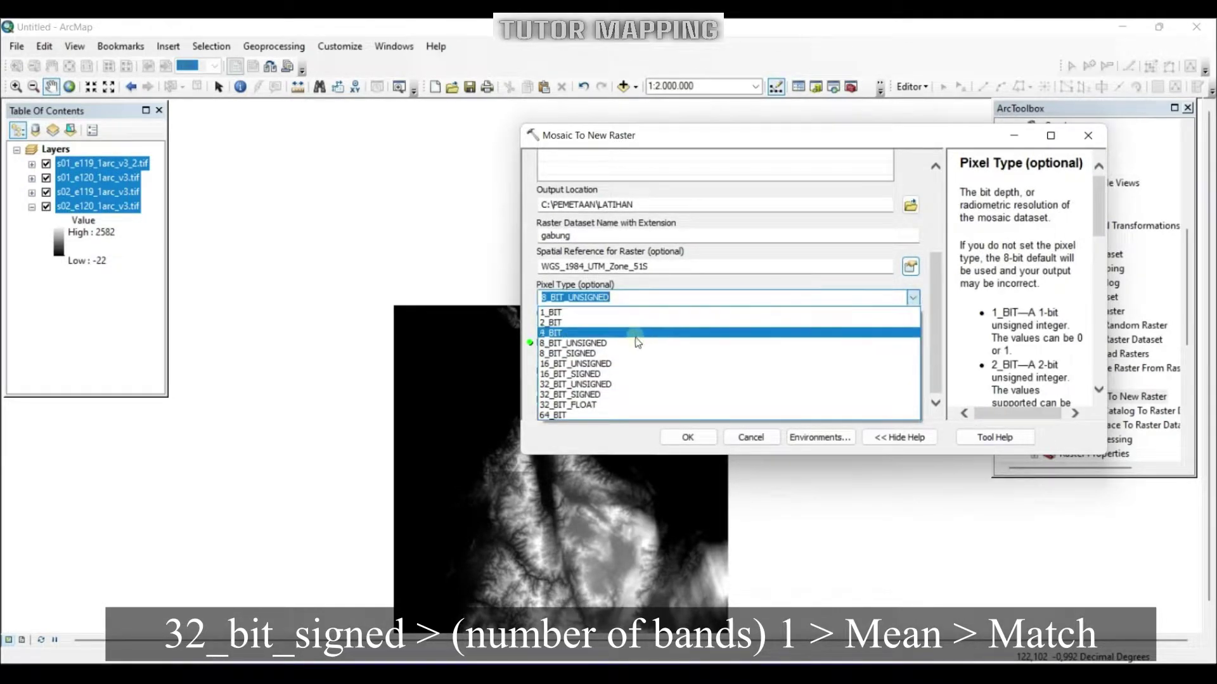
{"action": "left_click", "coordinate": [606, 395]}
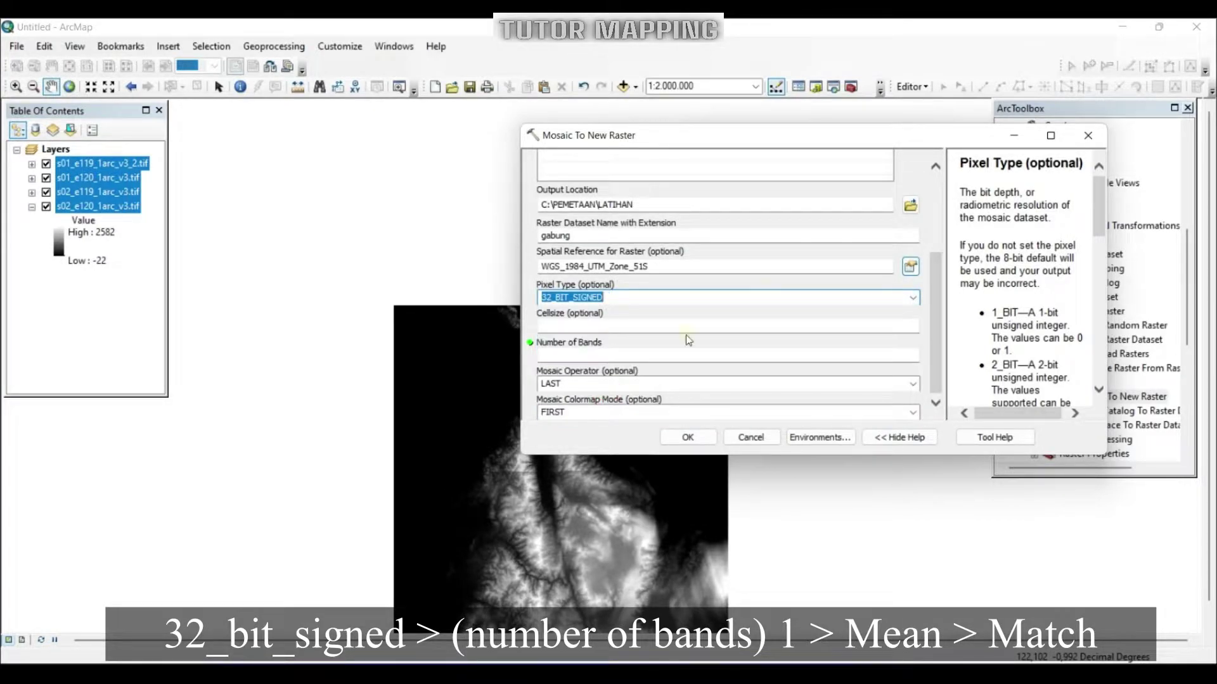
{"action": "left_click", "coordinate": [907, 357]}
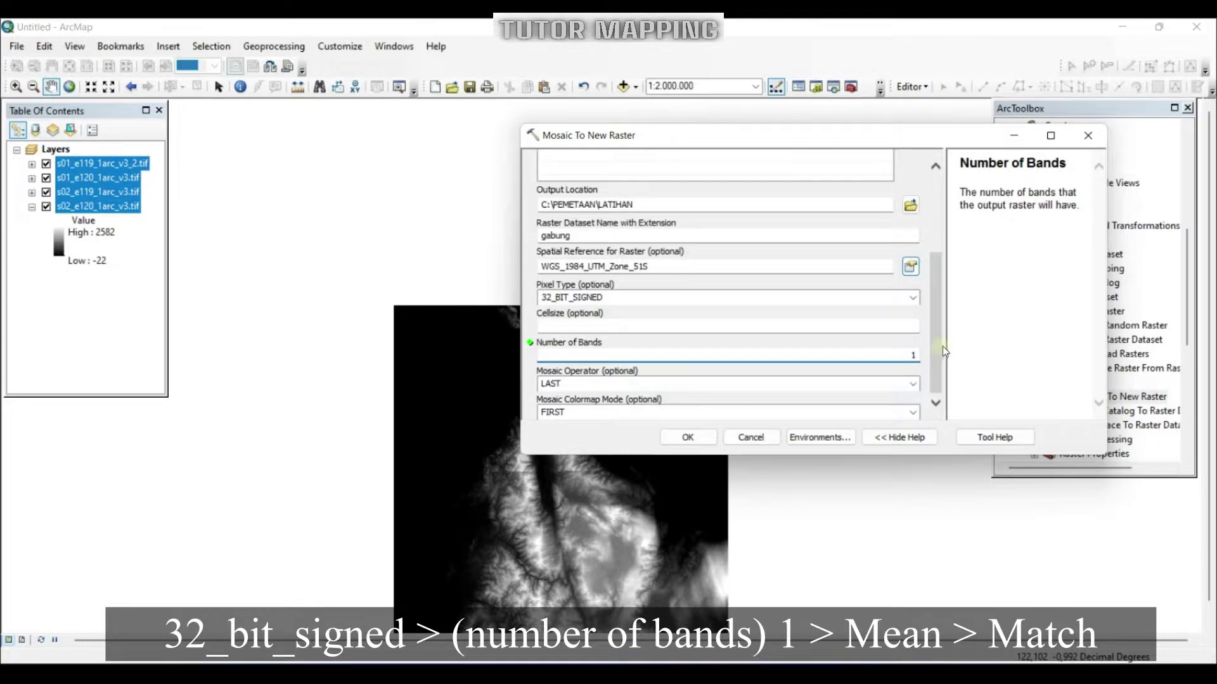
- Set the mosaic operator to MEAN and the mosaic colormap mode to MATCH, and run the tool
{"action": "left_click", "coordinate": [913, 384]}
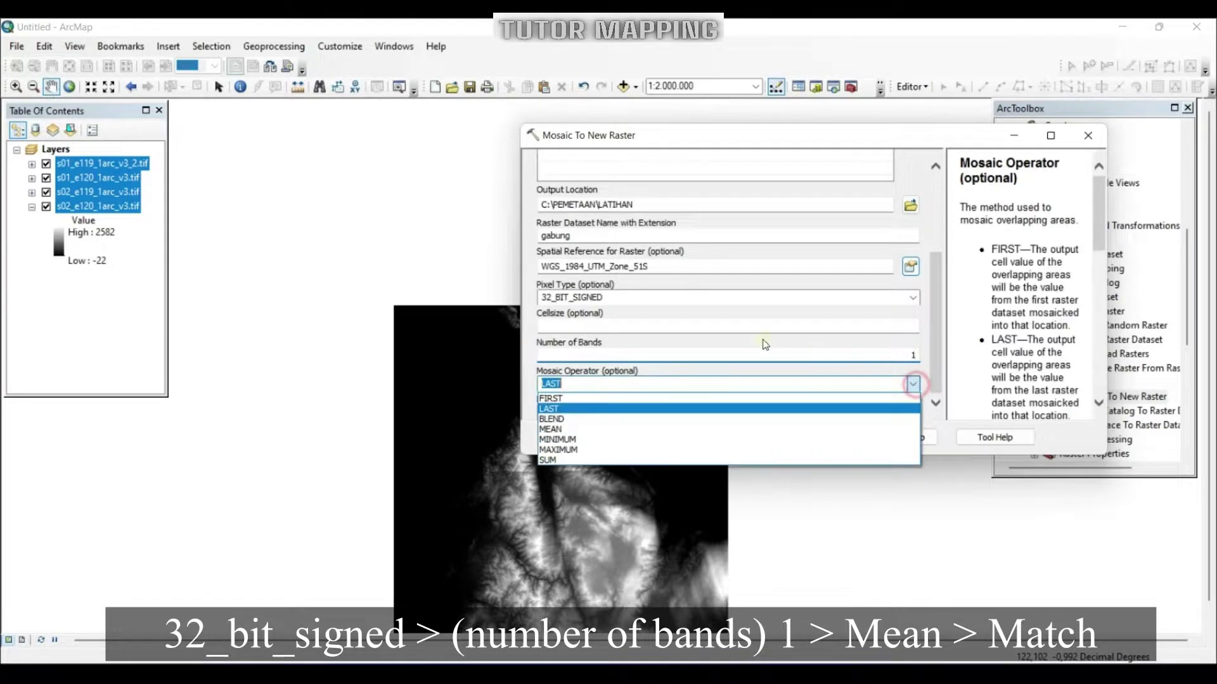
{"action": "left_click", "coordinate": [563, 429]}
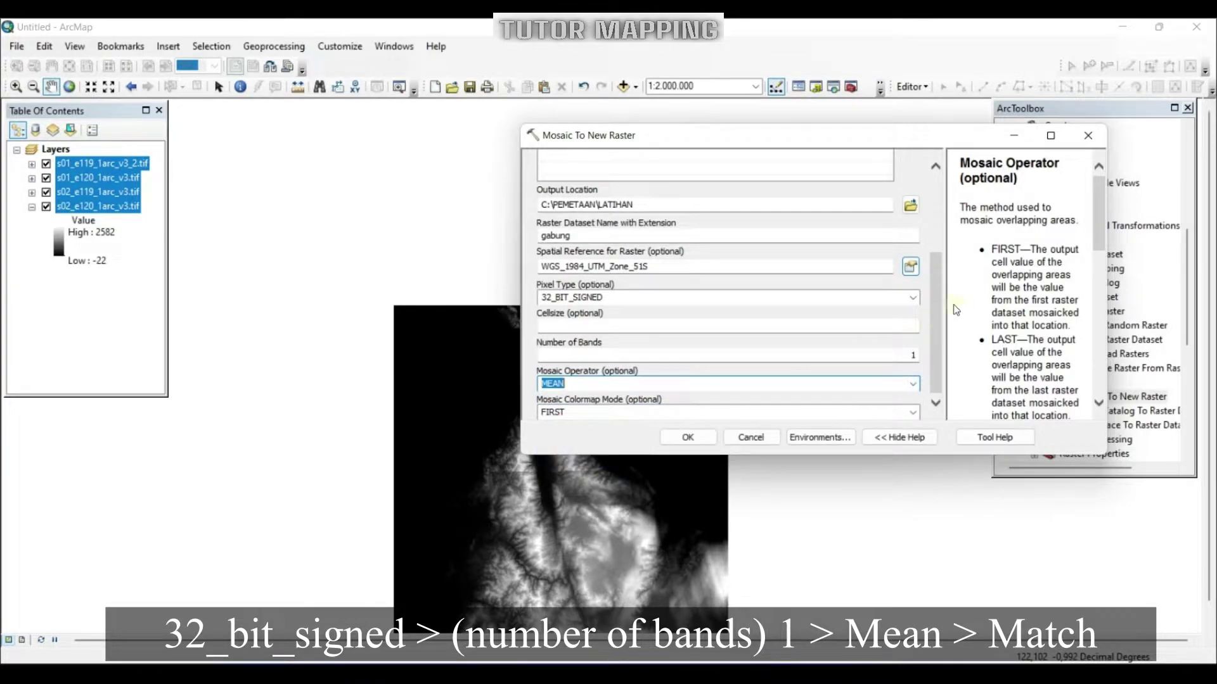
{"action": "left_click", "coordinate": [912, 412]}
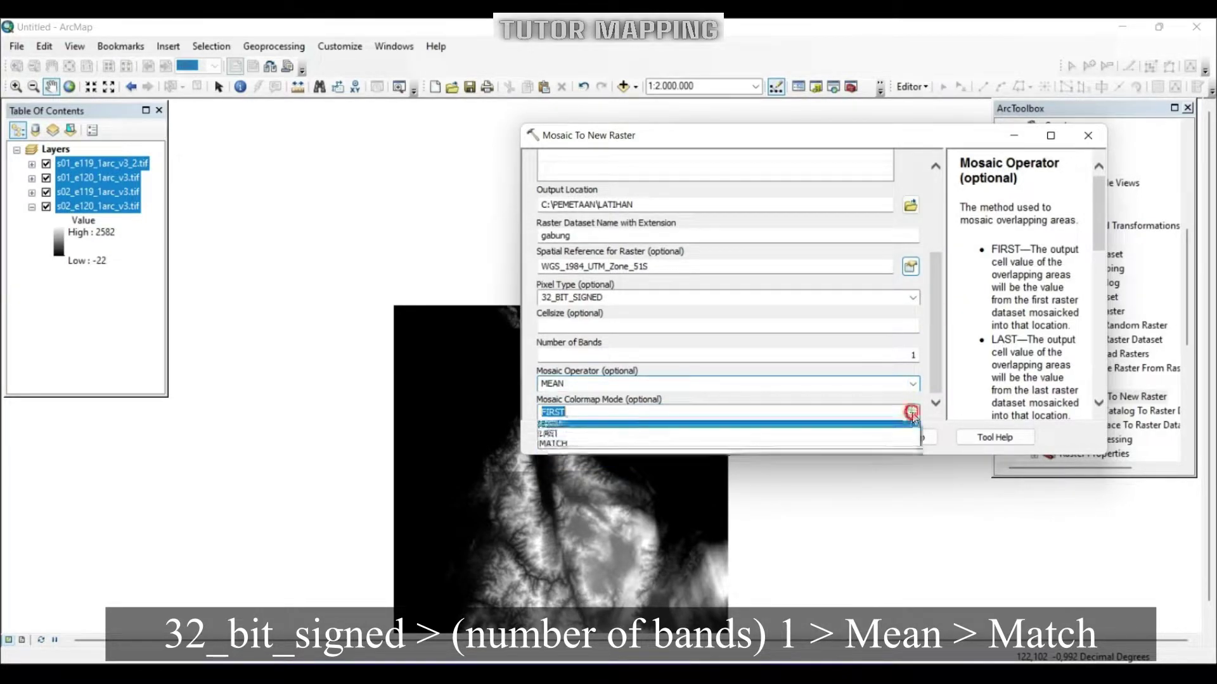
{"action": "left_click", "coordinate": [560, 459]}
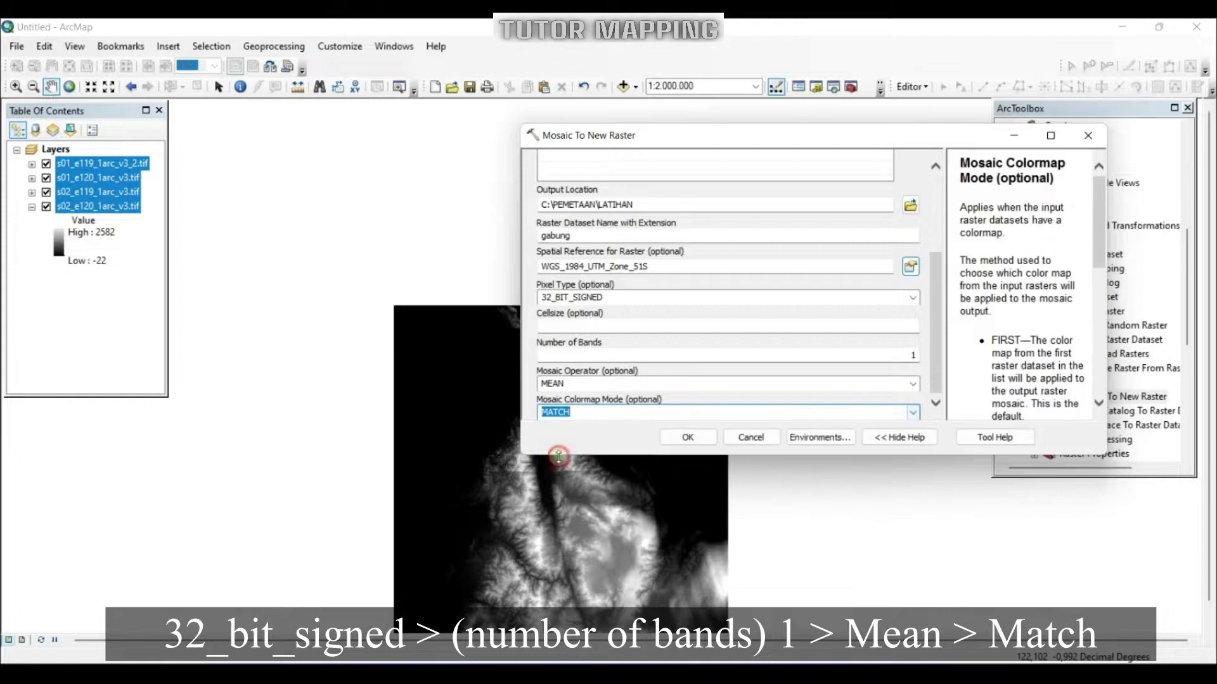
{"action": "left_click", "coordinate": [568, 382]}
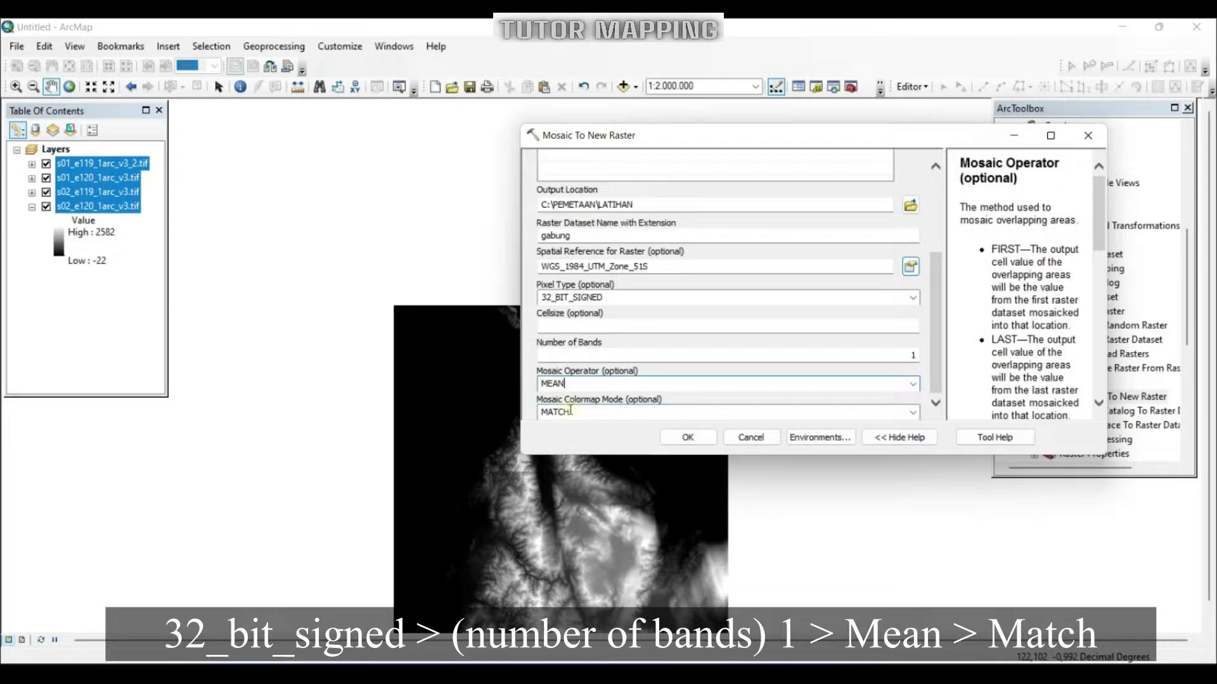
{"action": "left_click", "coordinate": [689, 438]}
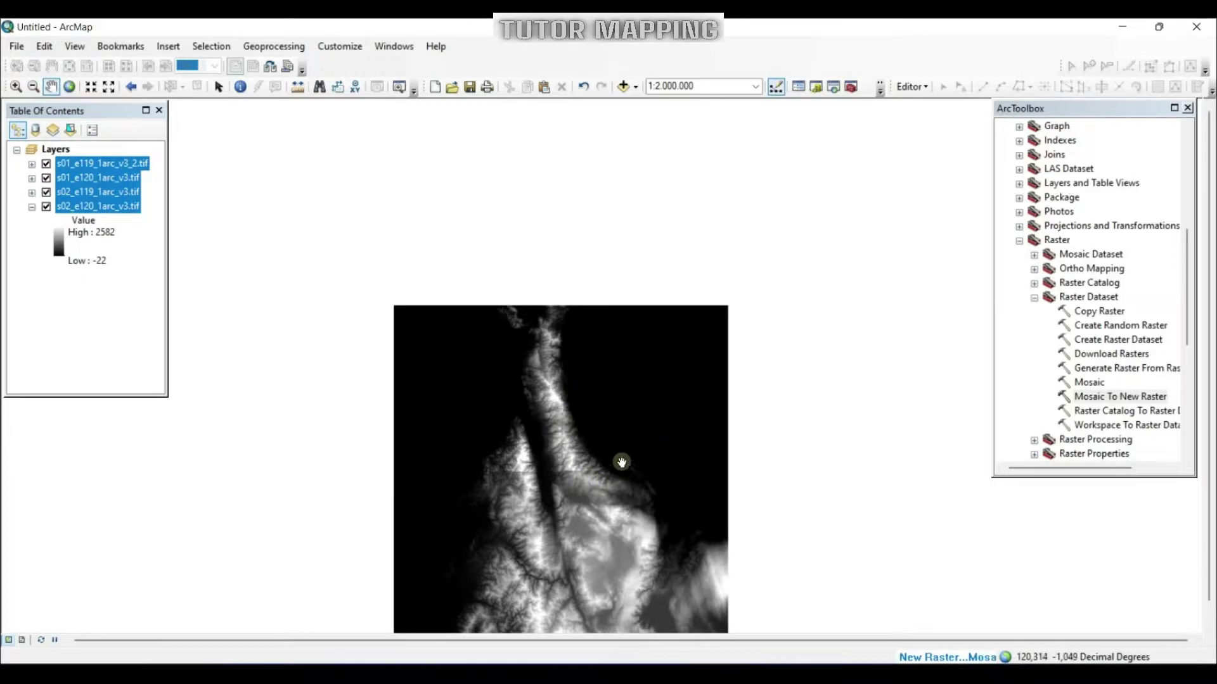
- Turn off the visibility of the four original DEM tile layers below gabung
{"action": "left_click_drag", "start_coordinate": [593, 466], "coordinate": [566, 409]}
{"action": "left_click_drag", "start_coordinate": [574, 452], "coordinate": [572, 427]}
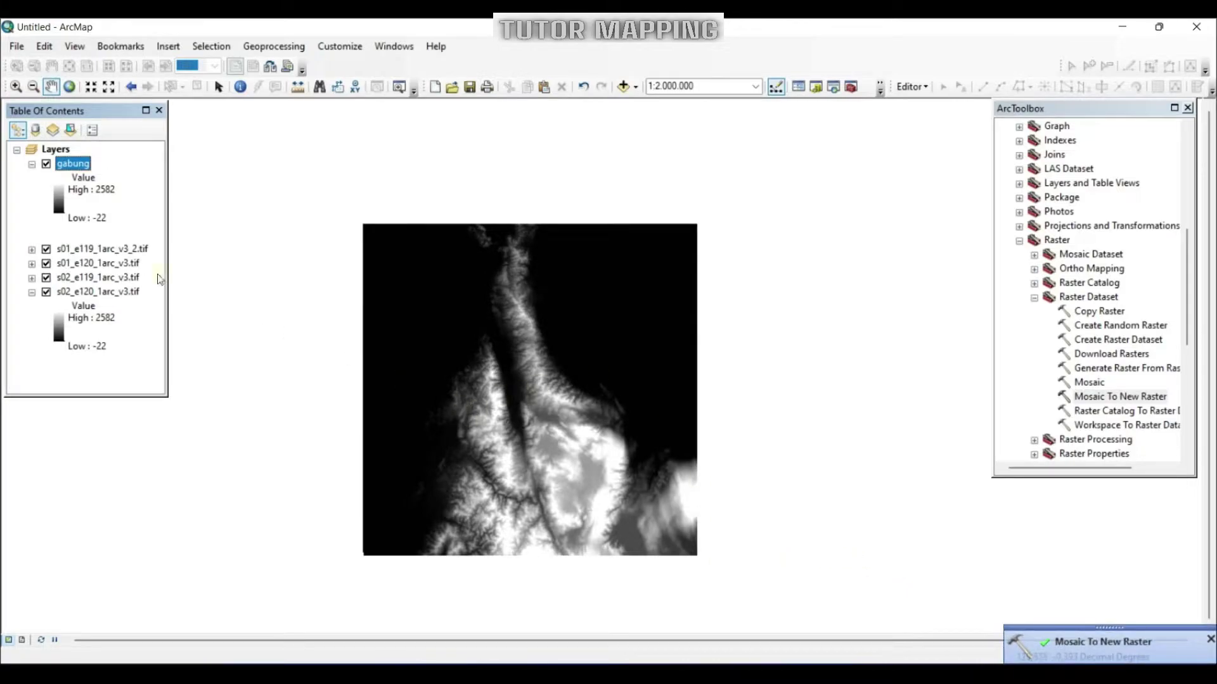
{"action": "left_click", "coordinate": [46, 249]}
{"action": "left_click", "coordinate": [46, 263]}
{"action": "left_click", "coordinate": [46, 277]}
{"action": "left_click", "coordinate": [46, 292]}
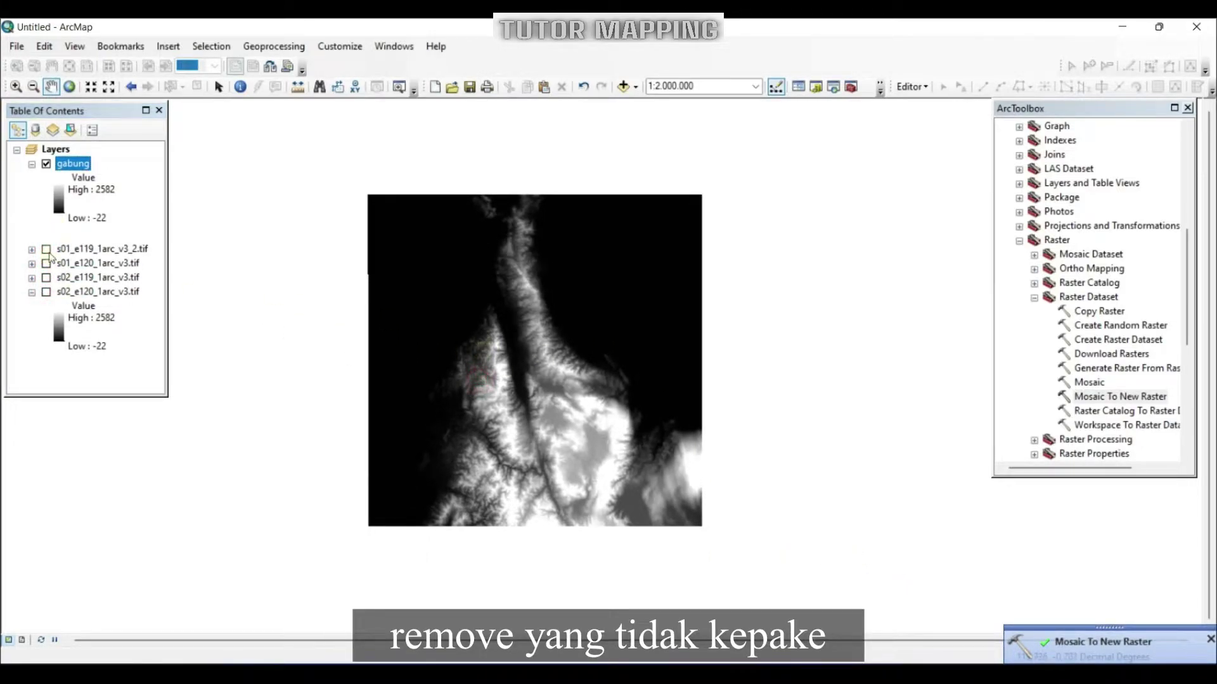
- Remove the four original s01 and s02 DEM tile layers from the map, keeping gabung
{"action": "left_click", "coordinate": [87, 249]}
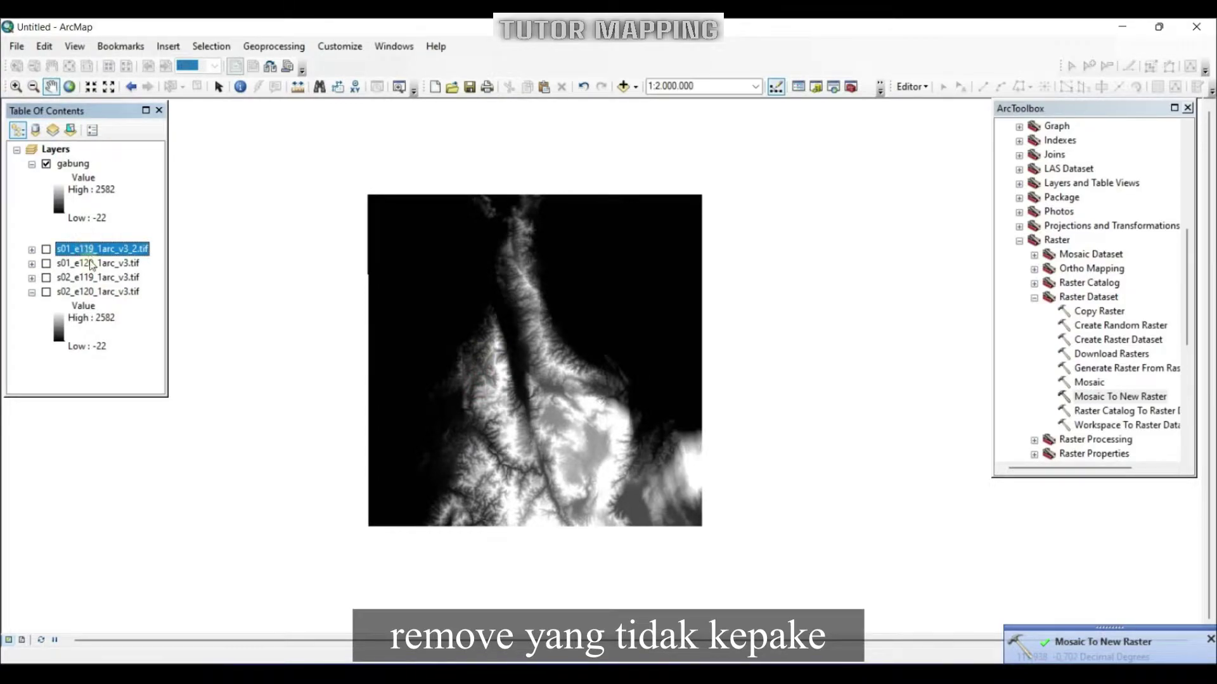
{"action": "left_click", "coordinate": [93, 297], "text": "shift"}
{"action": "right_click", "coordinate": [93, 297]}
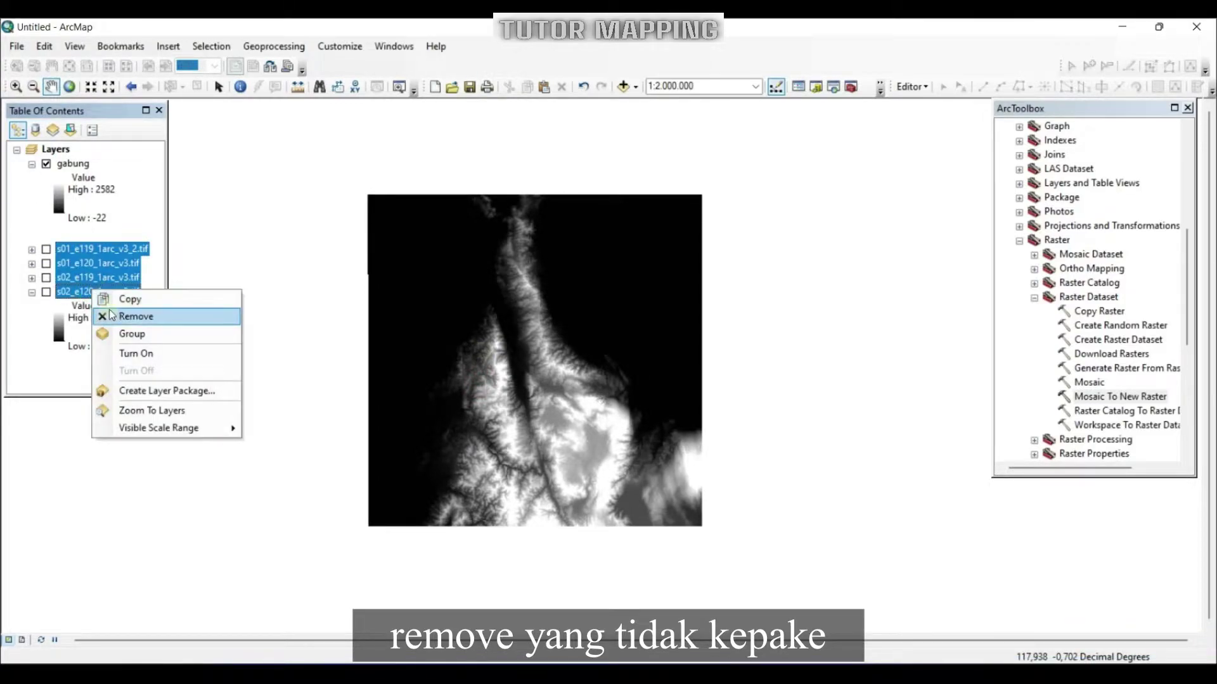
{"action": "left_click", "coordinate": [109, 311]}
{"action": "left_click_drag", "start_coordinate": [686, 331], "coordinate": [664, 352]}
{"action": "scroll", "coordinate": [609, 368], "scroll_direction": "down", "scroll_amount": 1}
{"action": "scroll", "coordinate": [609, 368], "scroll_direction": "up", "scroll_amount": 1}
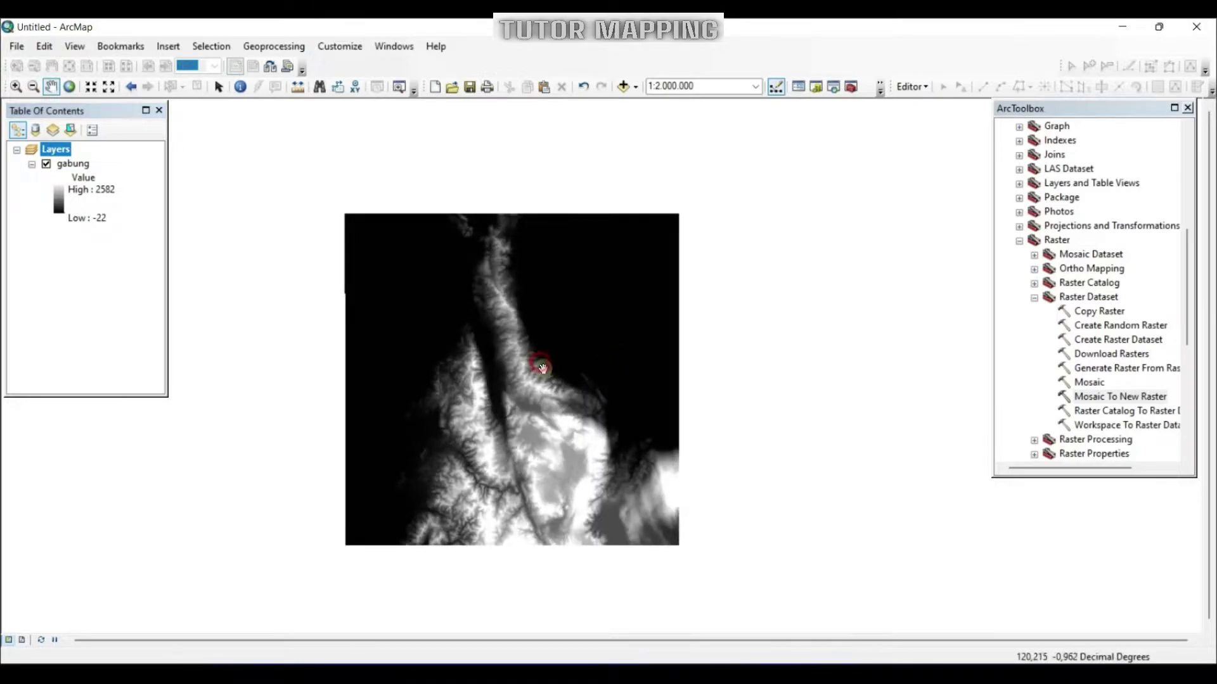
{"action": "left_click_drag", "start_coordinate": [540, 362], "coordinate": [531, 320]}
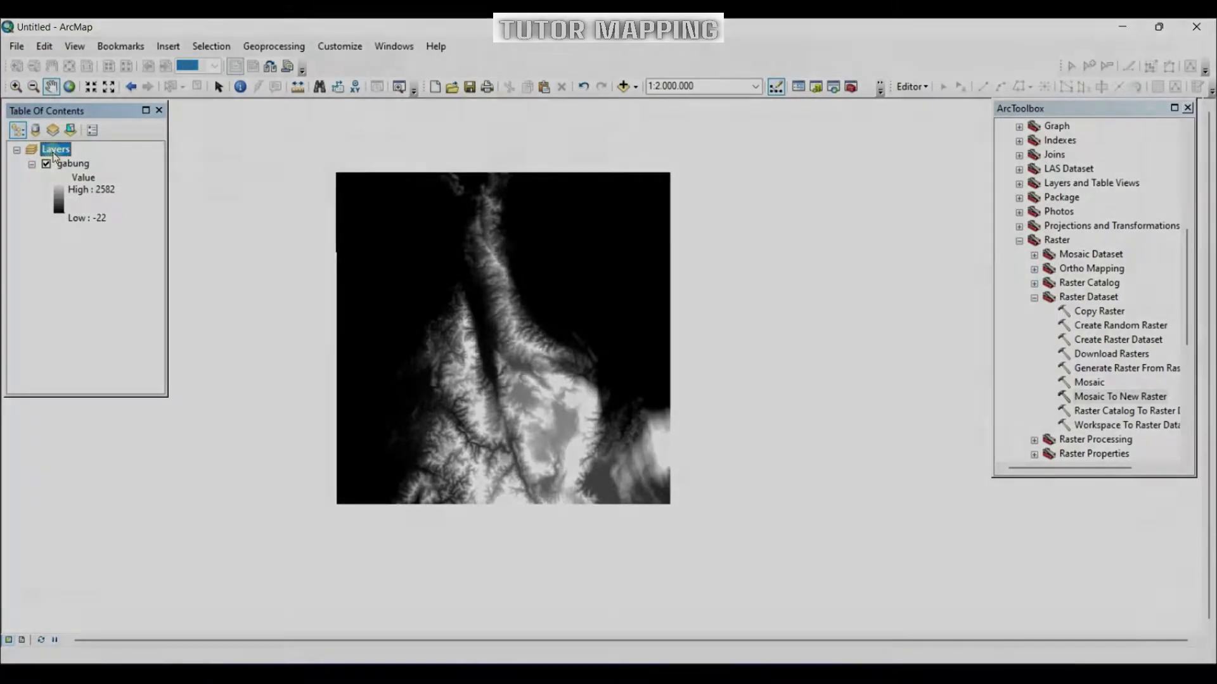
- Add the ADMINISTRASIKABKOTA_AR_50K.shp boundary shapefile from the KOTA PALU 1 folder within SULAWESI TENGAH
{"action": "right_click", "coordinate": [54, 151]}
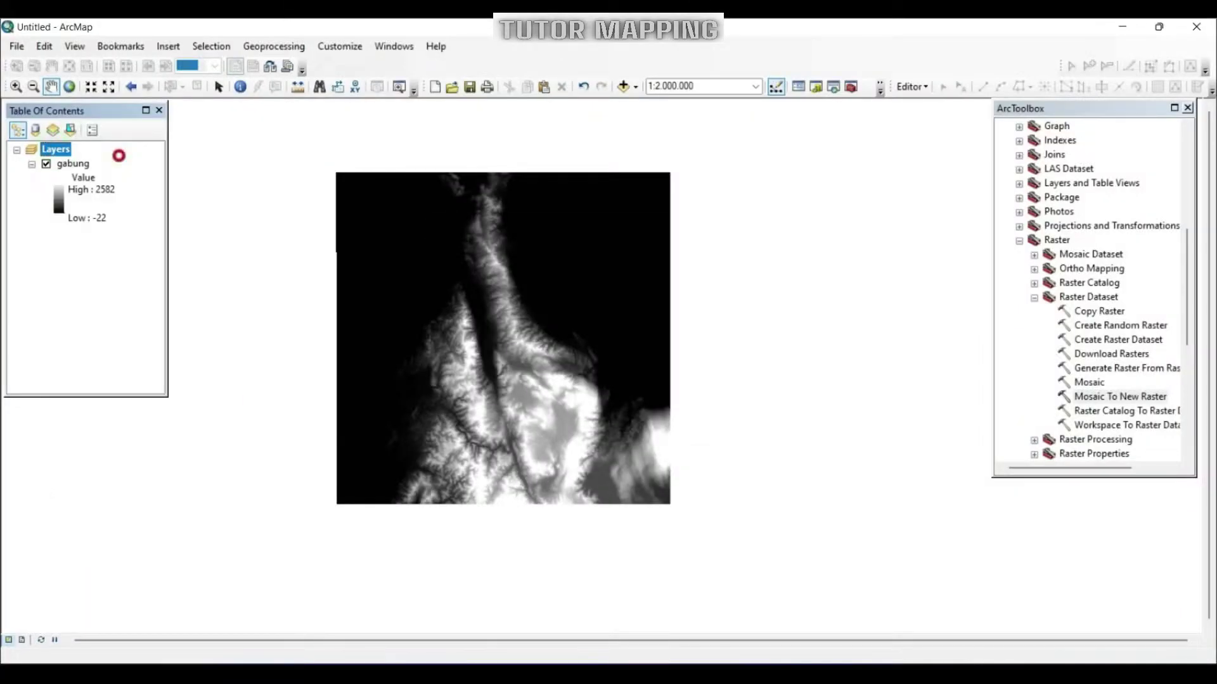
{"action": "left_click", "coordinate": [116, 155]}
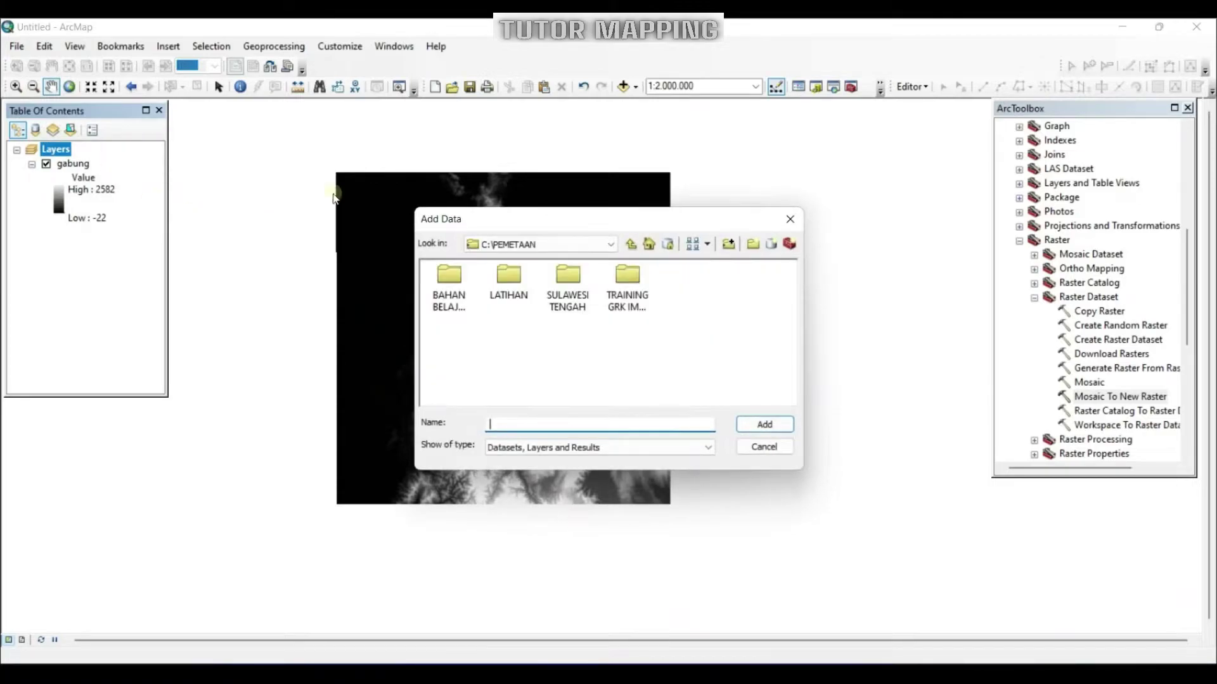
{"action": "left_click", "coordinate": [632, 245]}
{"action": "left_click", "coordinate": [614, 246]}
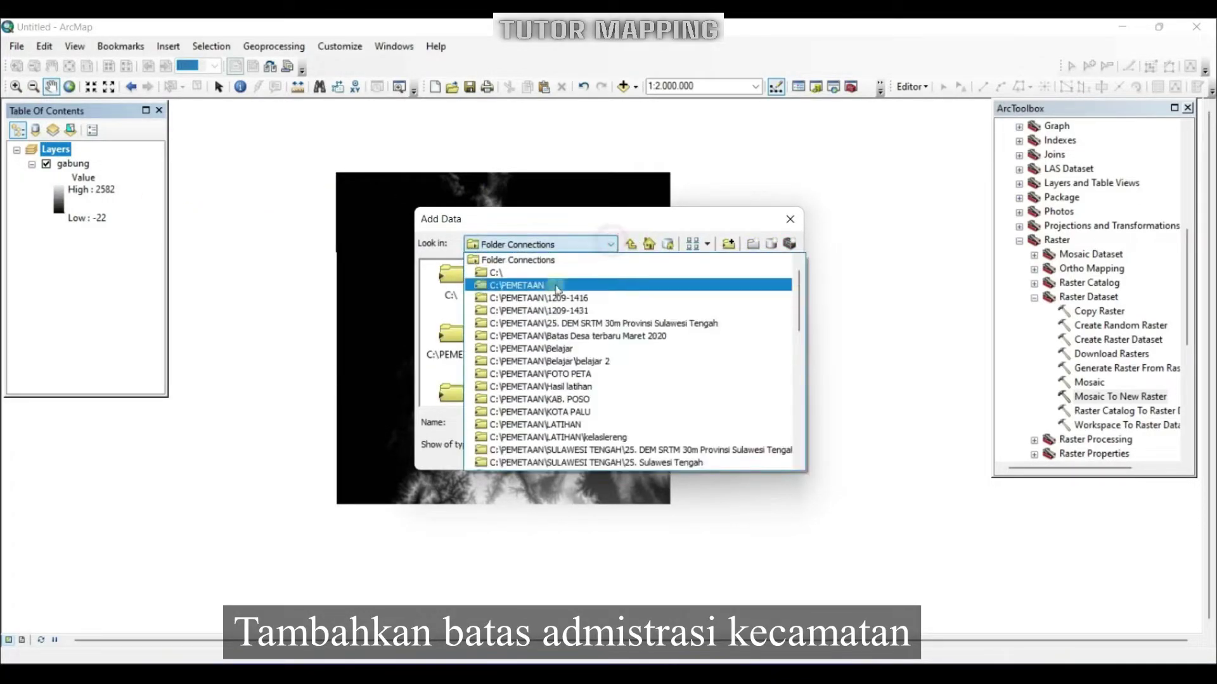
{"action": "left_click", "coordinate": [551, 282]}
{"action": "double_click", "coordinate": [574, 283]}
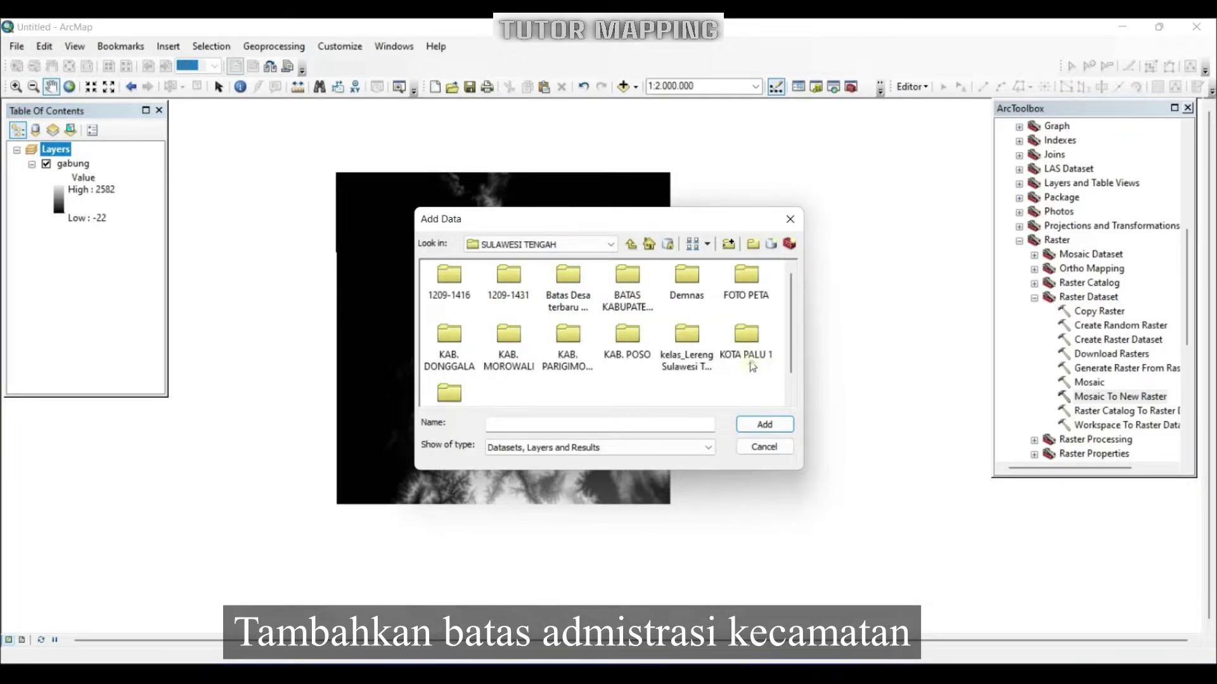
{"action": "double_click", "coordinate": [748, 336]}
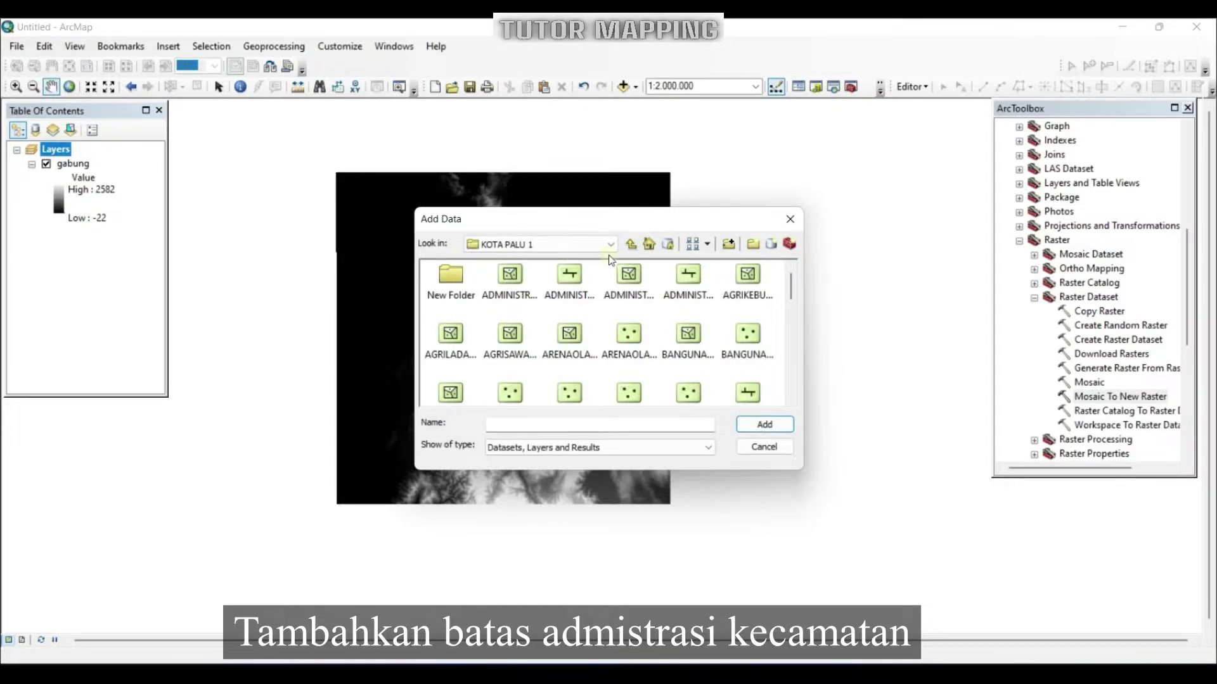
{"action": "left_click", "coordinate": [513, 283]}
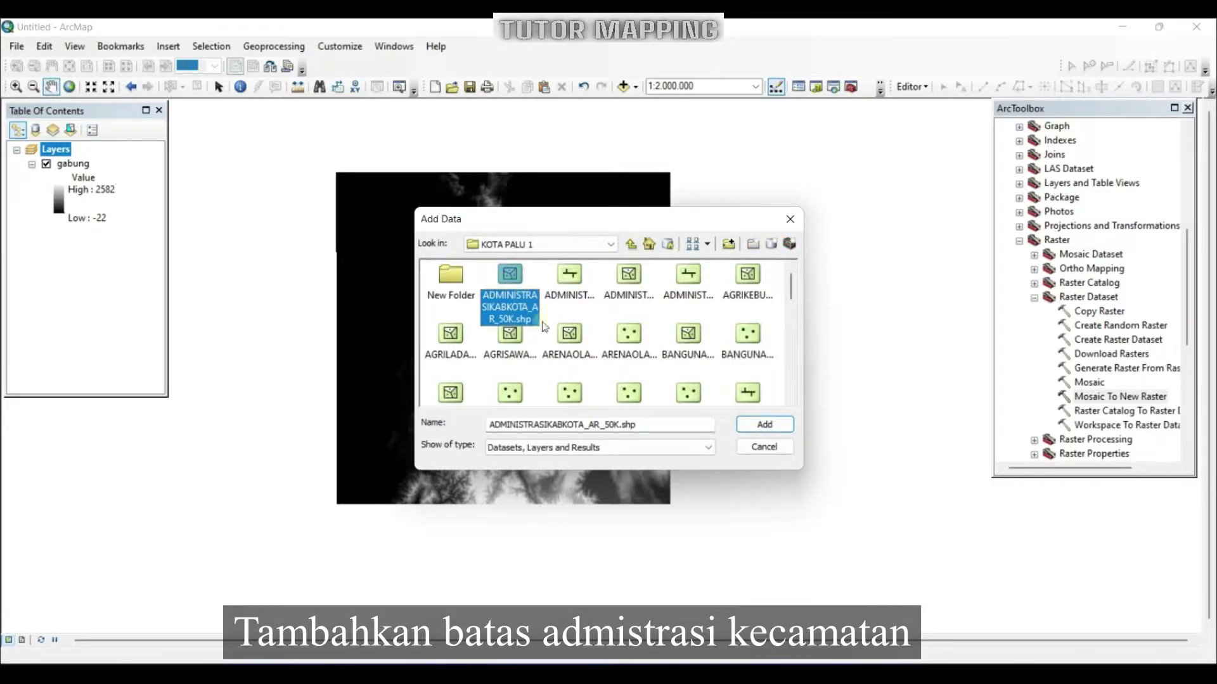
{"action": "left_click", "coordinate": [764, 422]}
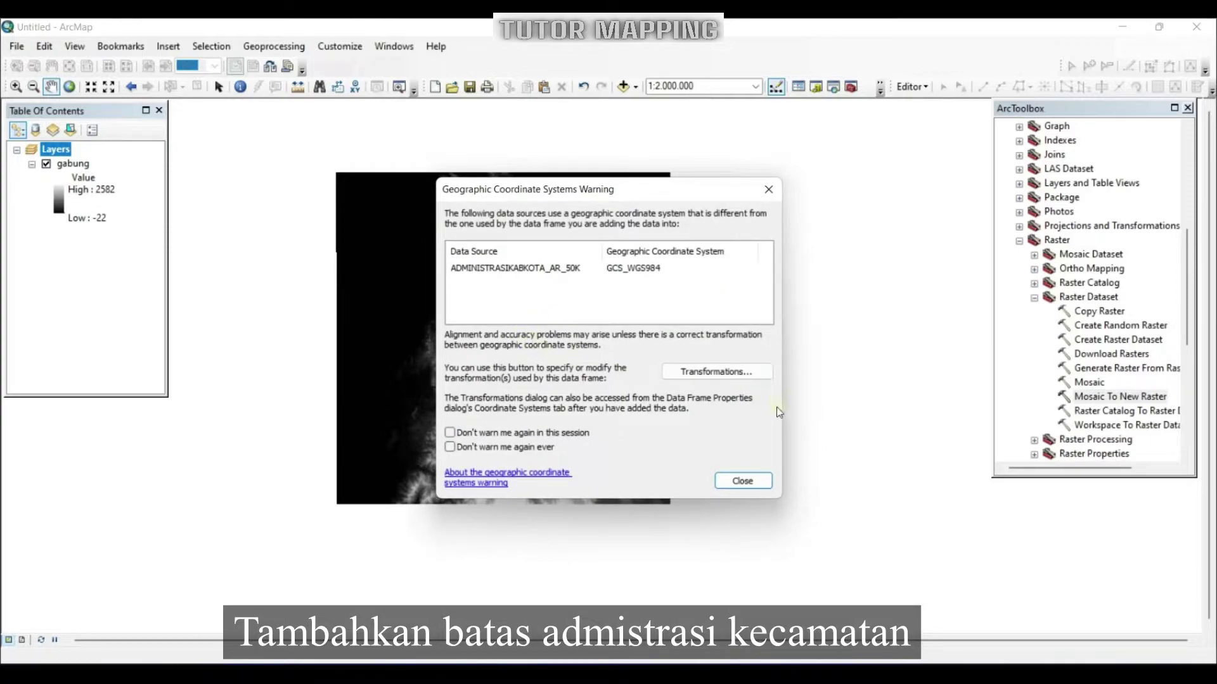
{"action": "left_click", "coordinate": [742, 480]}
- Symbolize the administrative boundary layer with no fill colour and a red outline of width 4
{"action": "scroll", "coordinate": [492, 324], "scroll_direction": "down", "scroll_amount": 3}
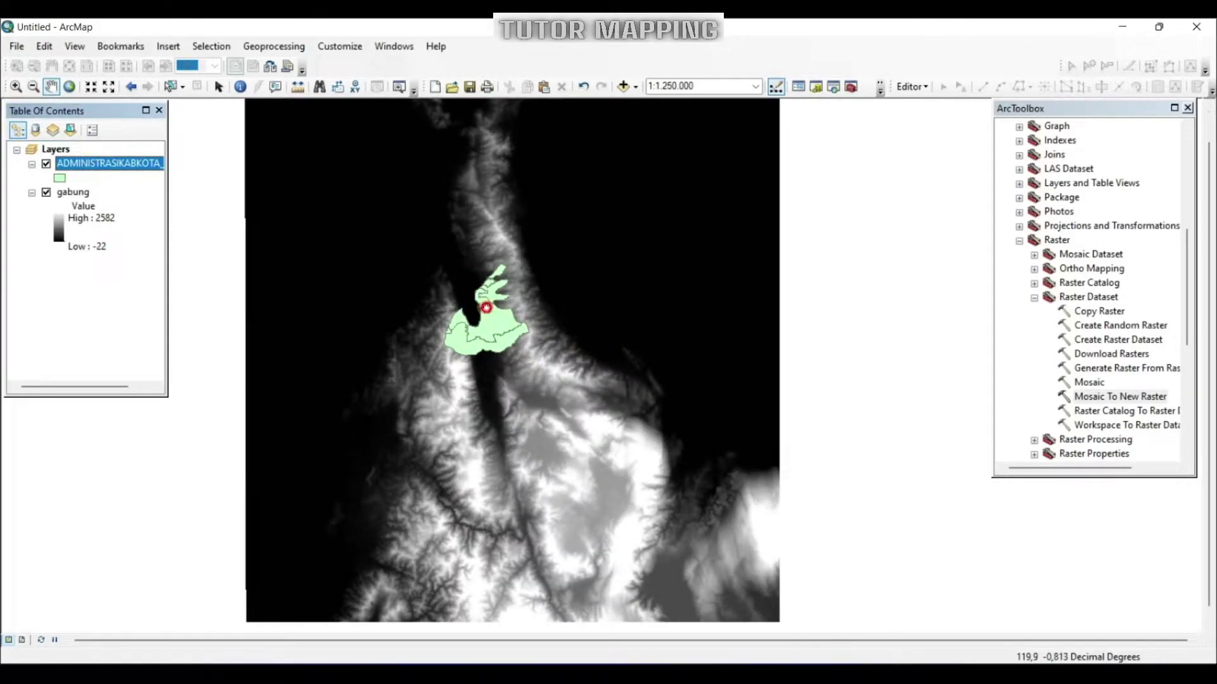
{"action": "scroll", "coordinate": [486, 308], "scroll_direction": "down", "scroll_amount": 2}
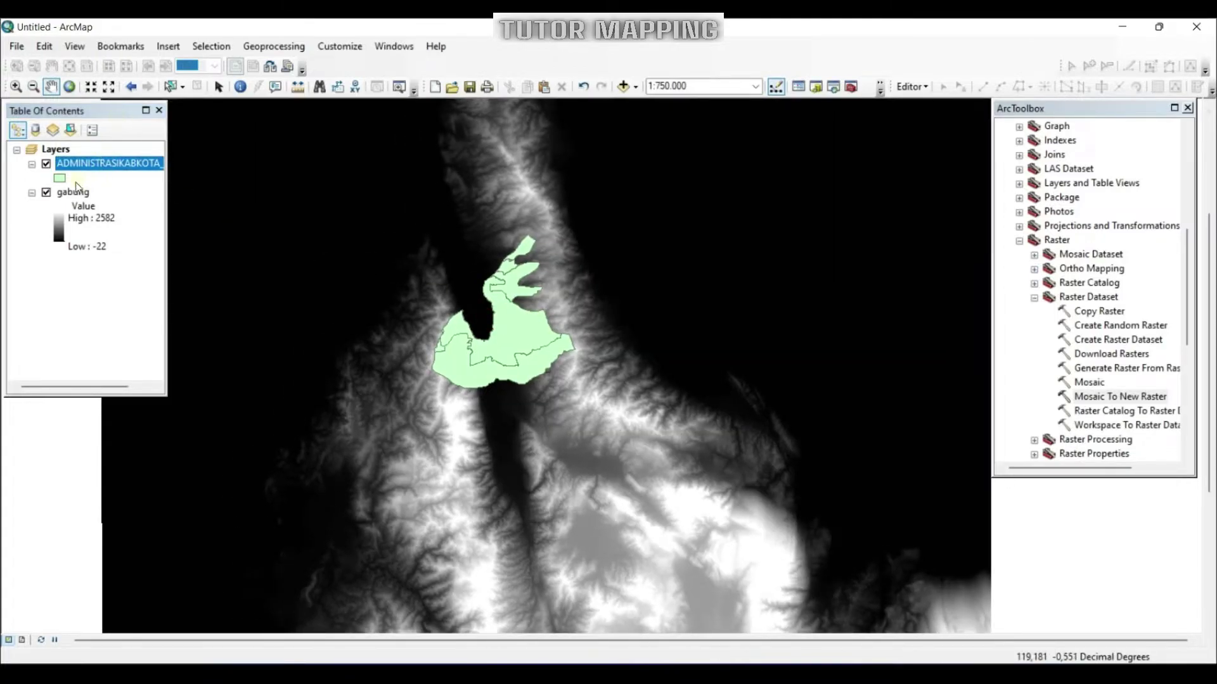
{"action": "left_click", "coordinate": [62, 180]}
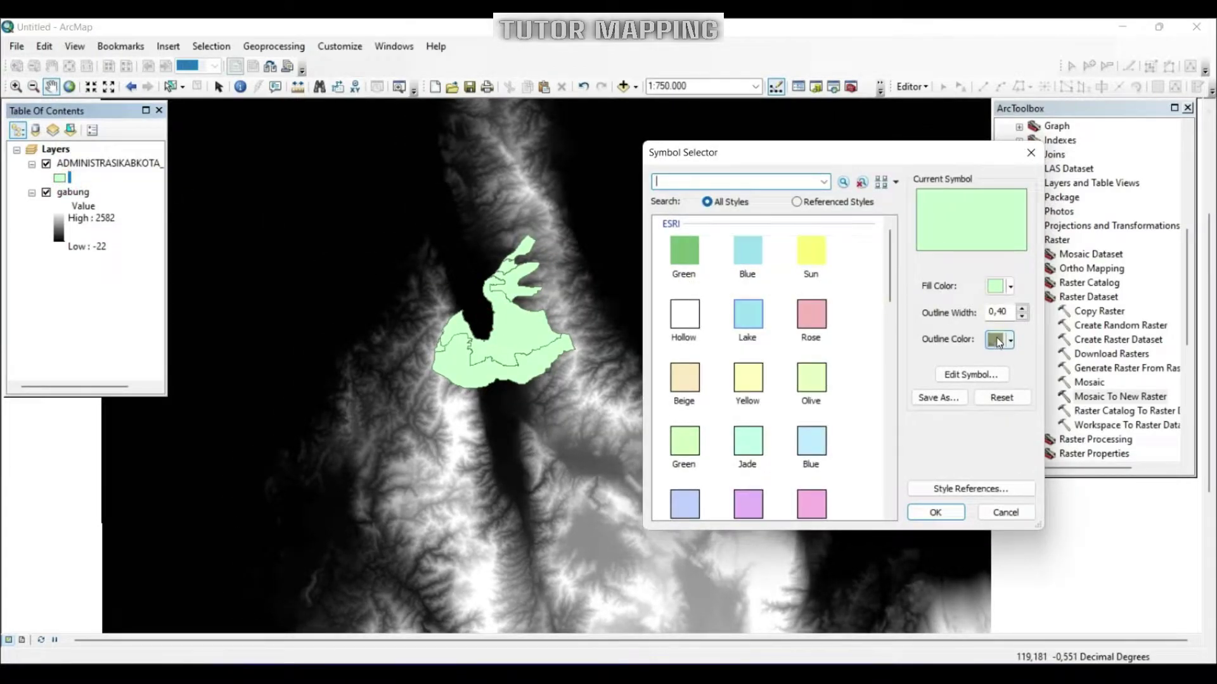
{"action": "left_click", "coordinate": [1002, 291]}
{"action": "left_click", "coordinate": [1027, 306]}
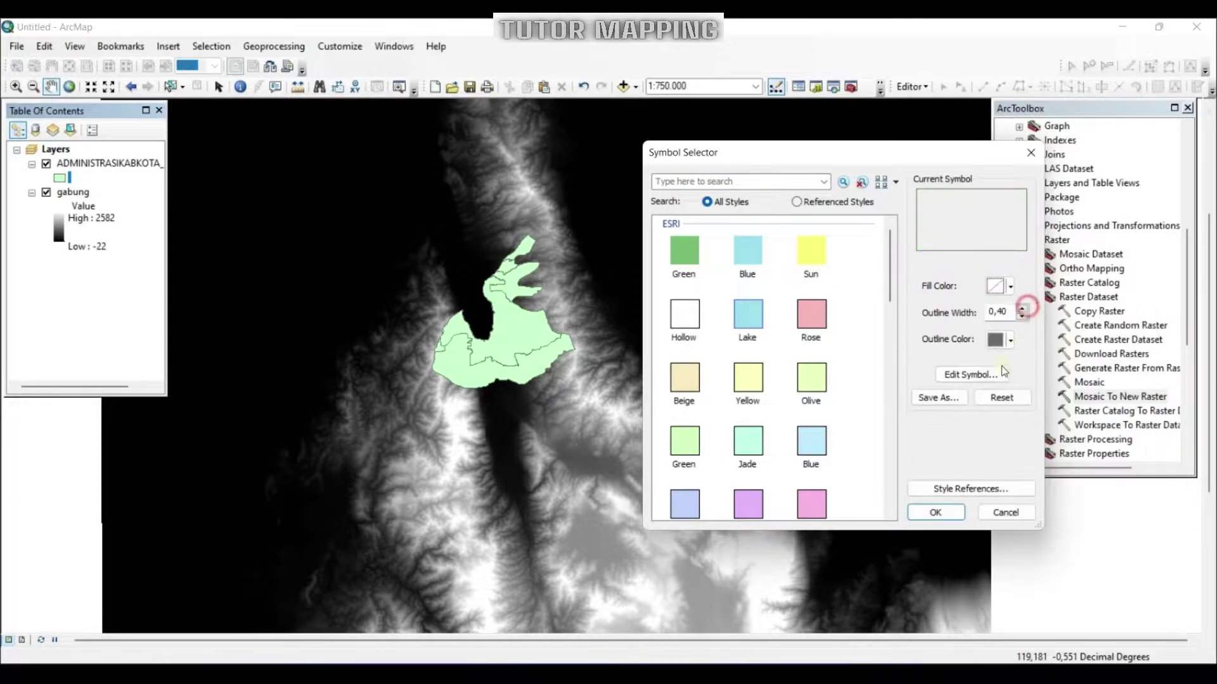
{"action": "left_click", "coordinate": [1008, 343]}
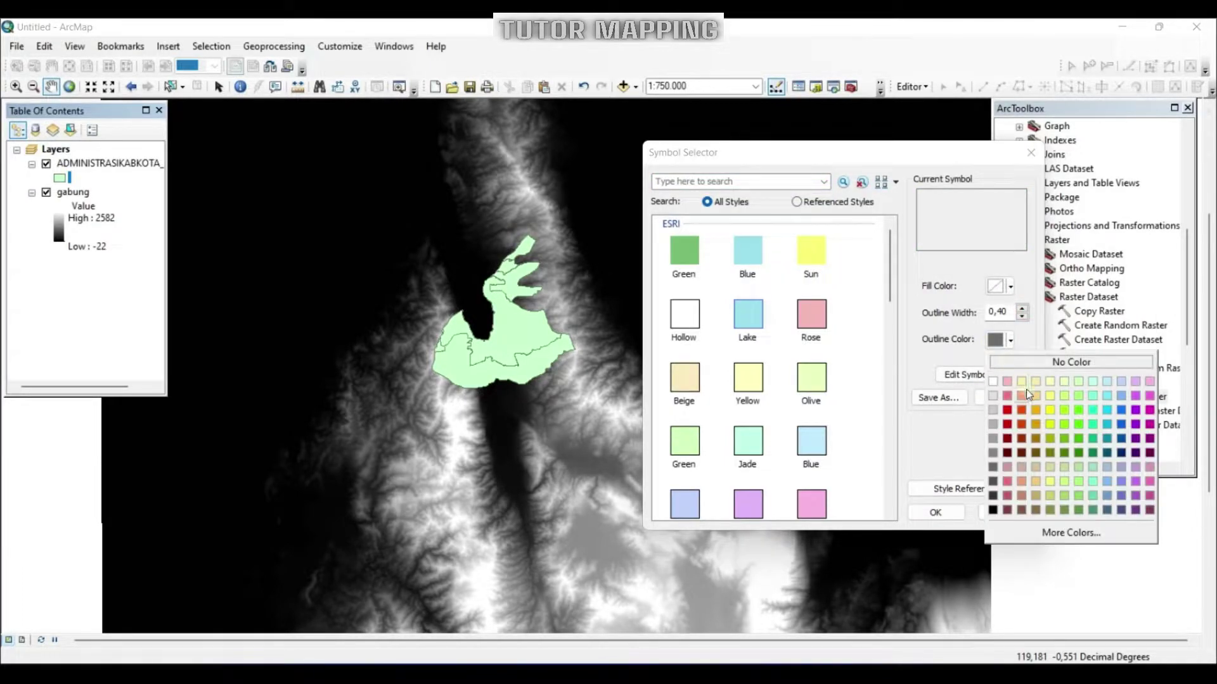
{"action": "left_click", "coordinate": [1010, 411]}
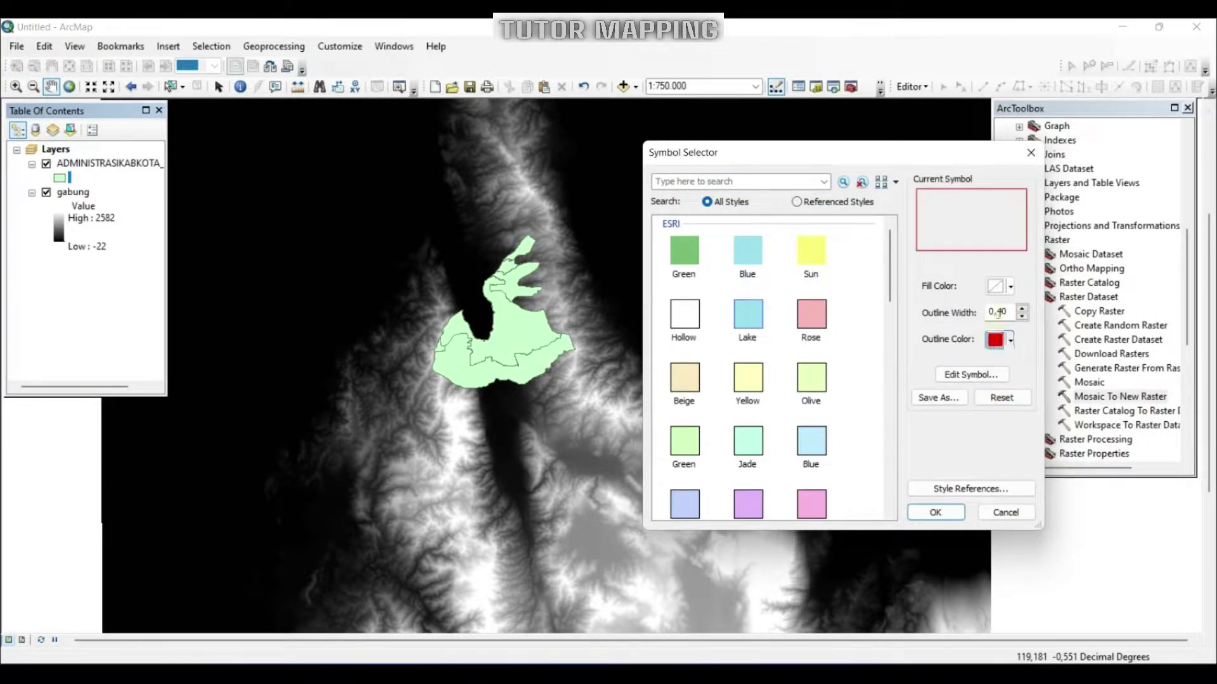
{"action": "left_click", "coordinate": [1021, 308]}
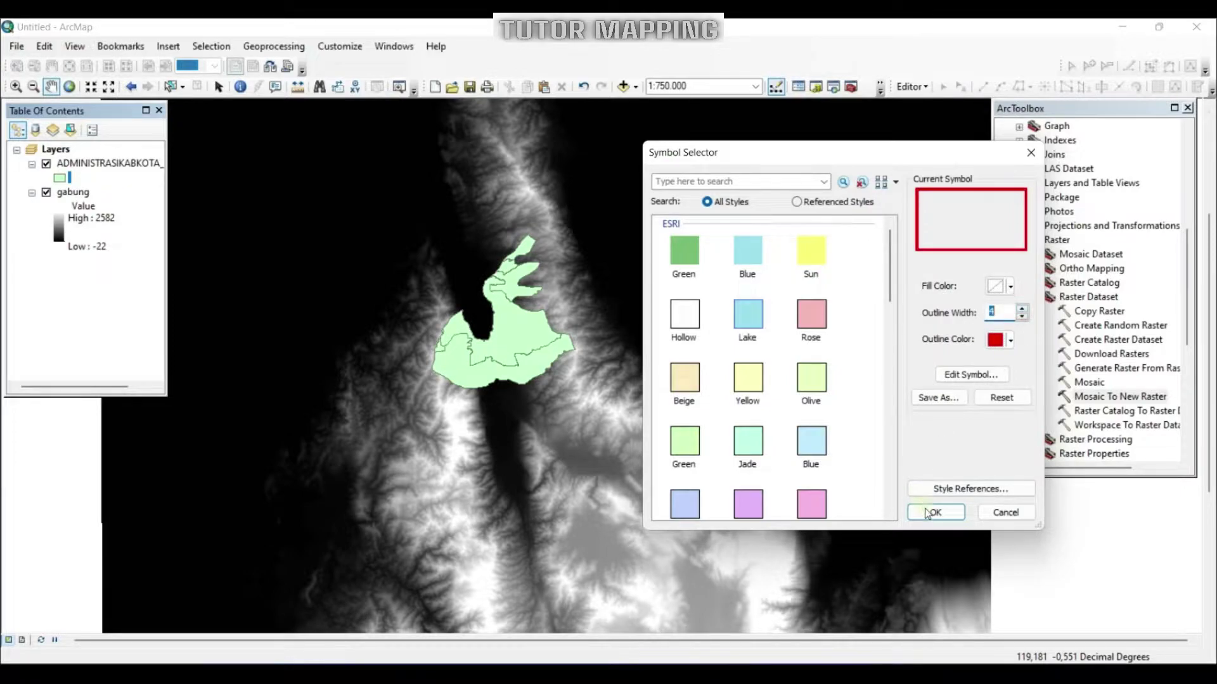
{"action": "left_click", "coordinate": [935, 512]}
- Make the red outline of the administrative boundary layer thinner
{"action": "left_click_drag", "start_coordinate": [542, 405], "coordinate": [613, 393]}
{"action": "scroll", "coordinate": [613, 393], "scroll_direction": "up", "scroll_amount": 4}
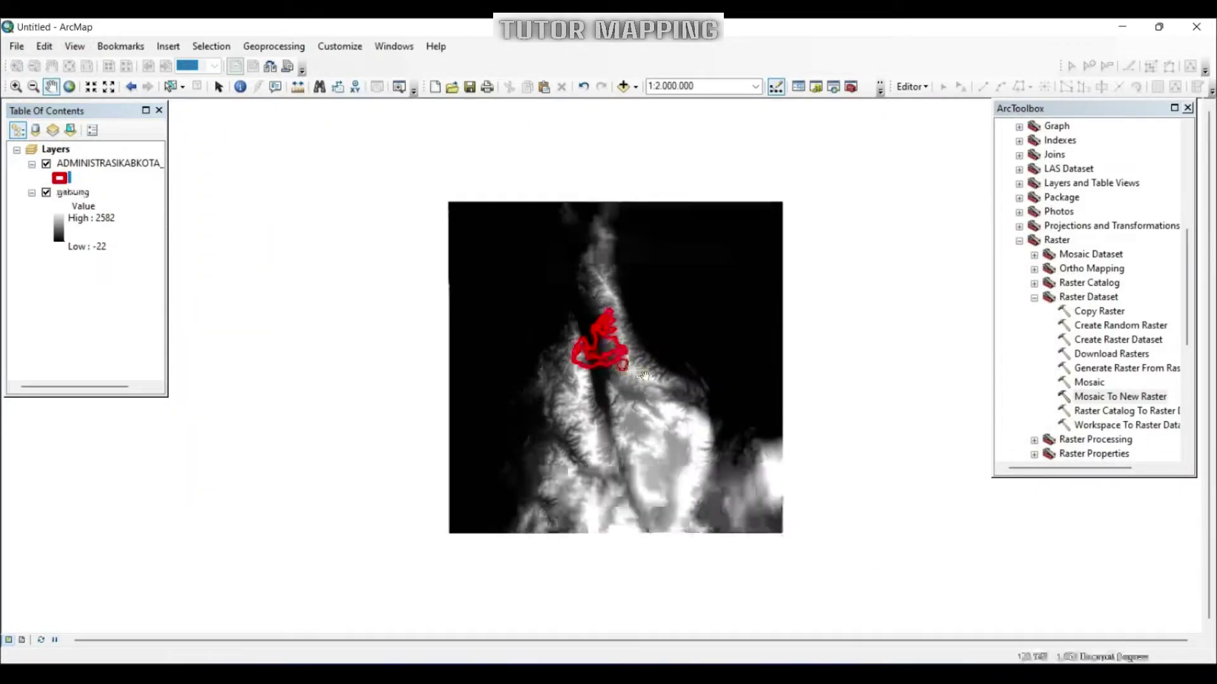
{"action": "left_click_drag", "start_coordinate": [621, 326], "coordinate": [632, 356]}
{"action": "scroll", "coordinate": [624, 376], "scroll_direction": "down", "scroll_amount": 2}
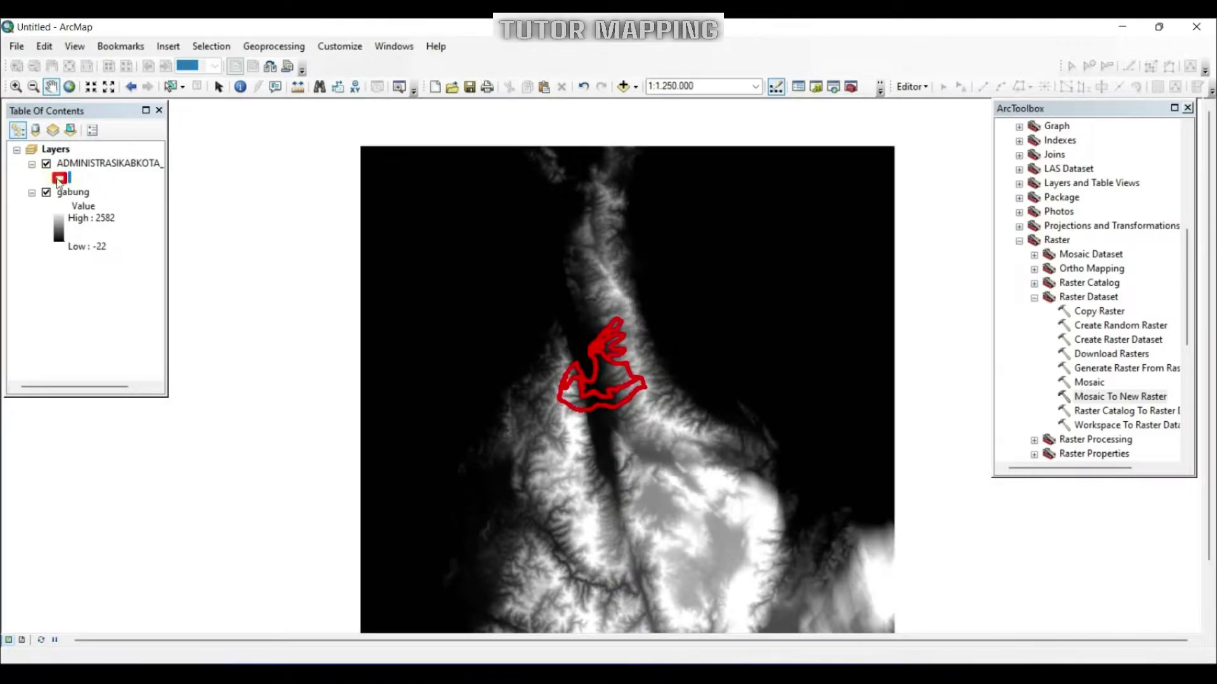
{"action": "left_click", "coordinate": [60, 178]}
{"action": "left_click", "coordinate": [1022, 317]}
{"action": "left_click", "coordinate": [1021, 317]}
{"action": "left_click", "coordinate": [935, 512]}
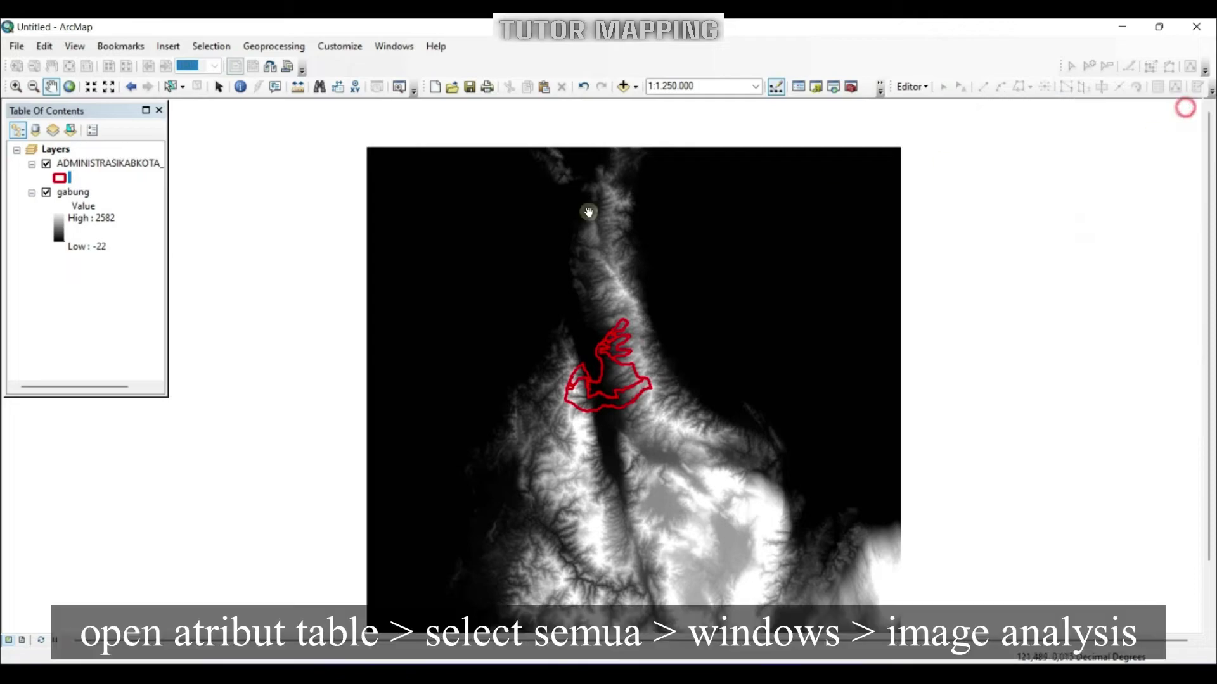
- Open the boundary layer's attribute table and select all records, from Donggala through Sigi
{"action": "right_click", "coordinate": [78, 164]}
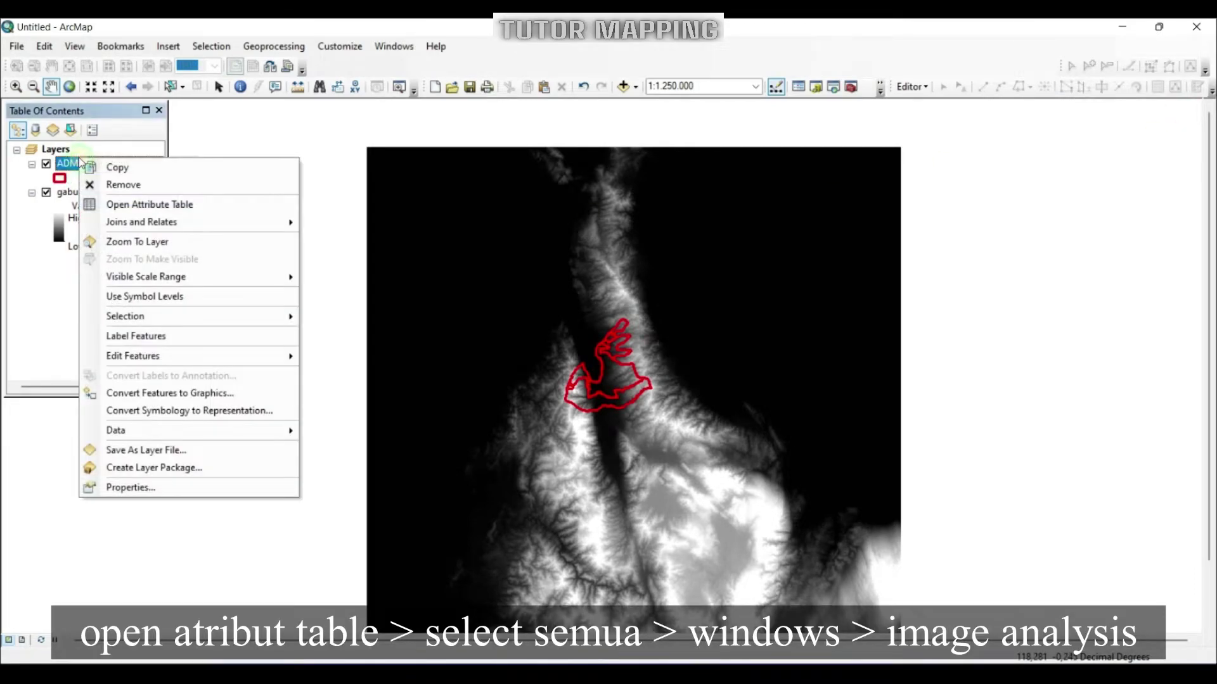
{"action": "left_click", "coordinate": [120, 205]}
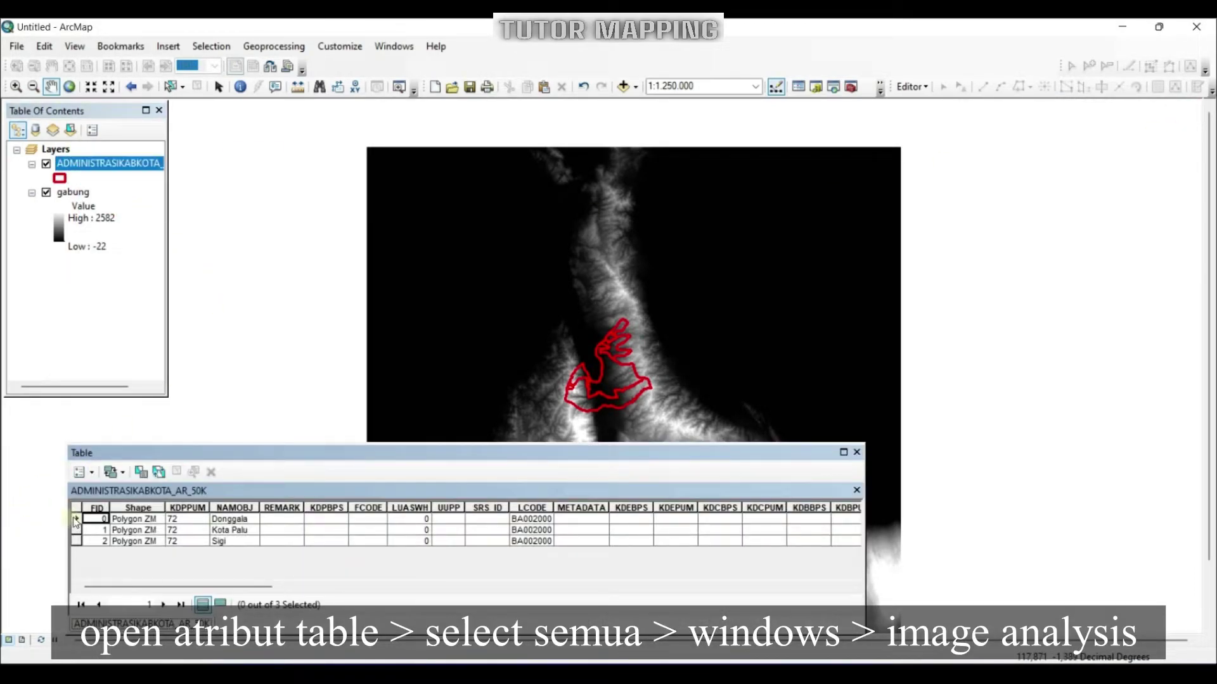
{"action": "left_click", "coordinate": [75, 520]}
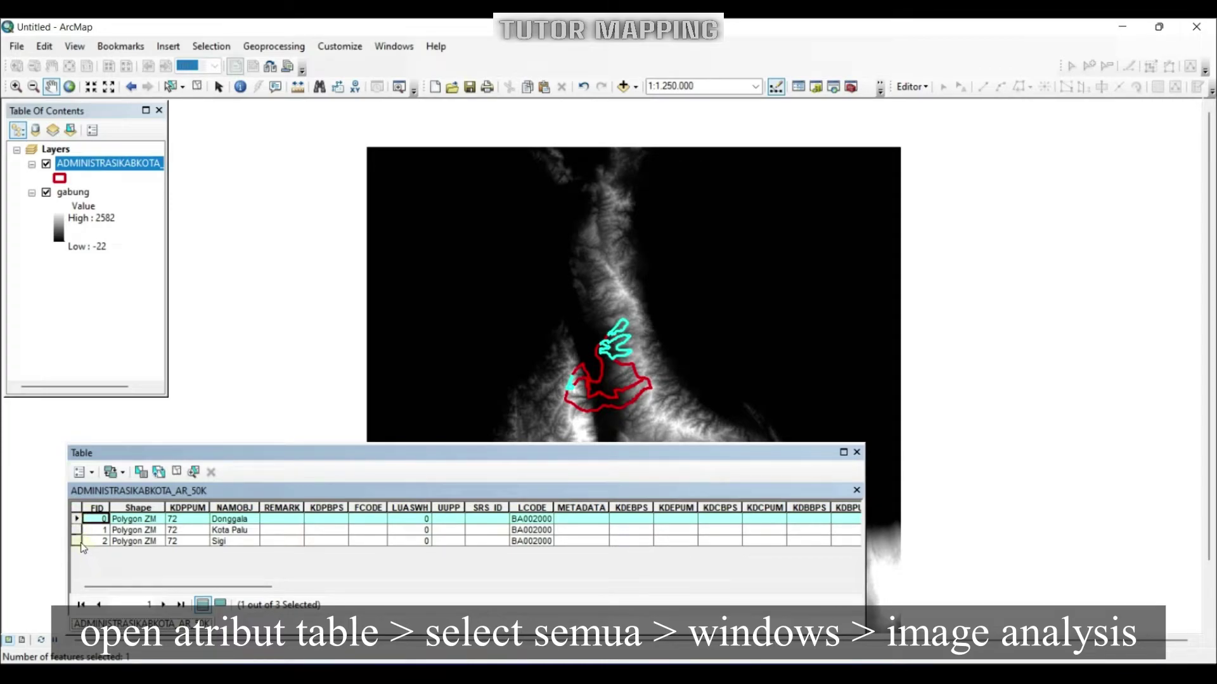
{"action": "left_click", "coordinate": [77, 541], "text": "shift"}
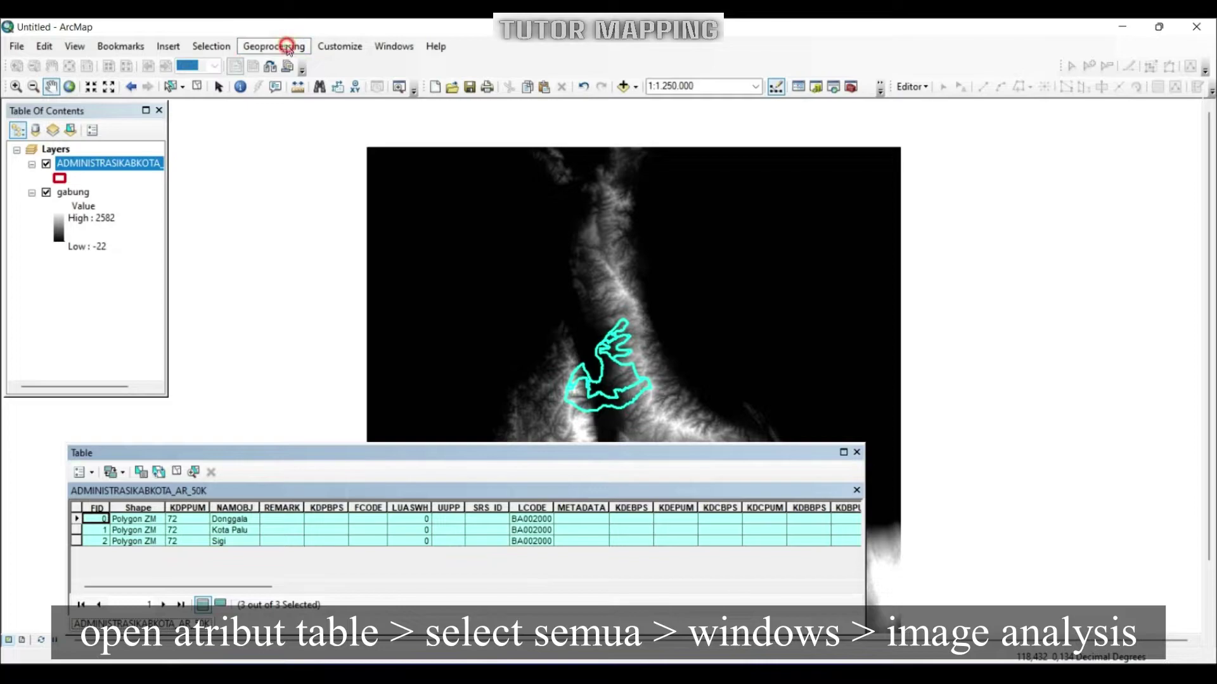
- Clip the gabung raster to the selected boundary polygons using Image Analysis
{"action": "left_click", "coordinate": [392, 48]}
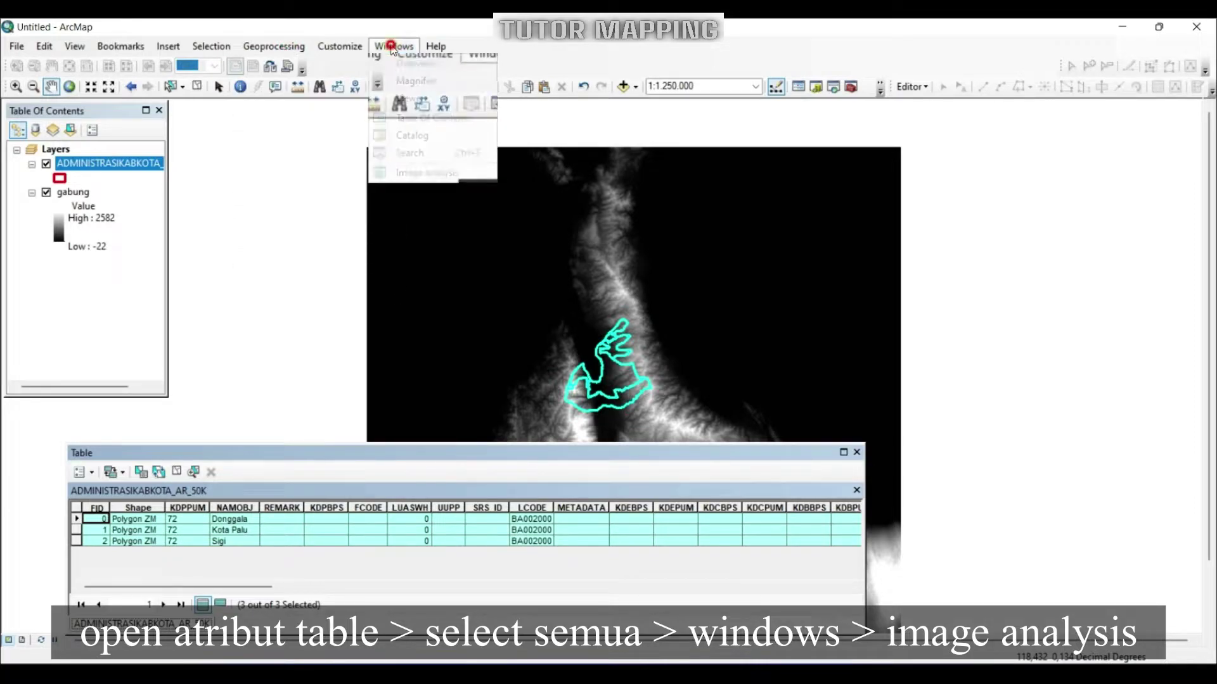
{"action": "left_click", "coordinate": [412, 174]}
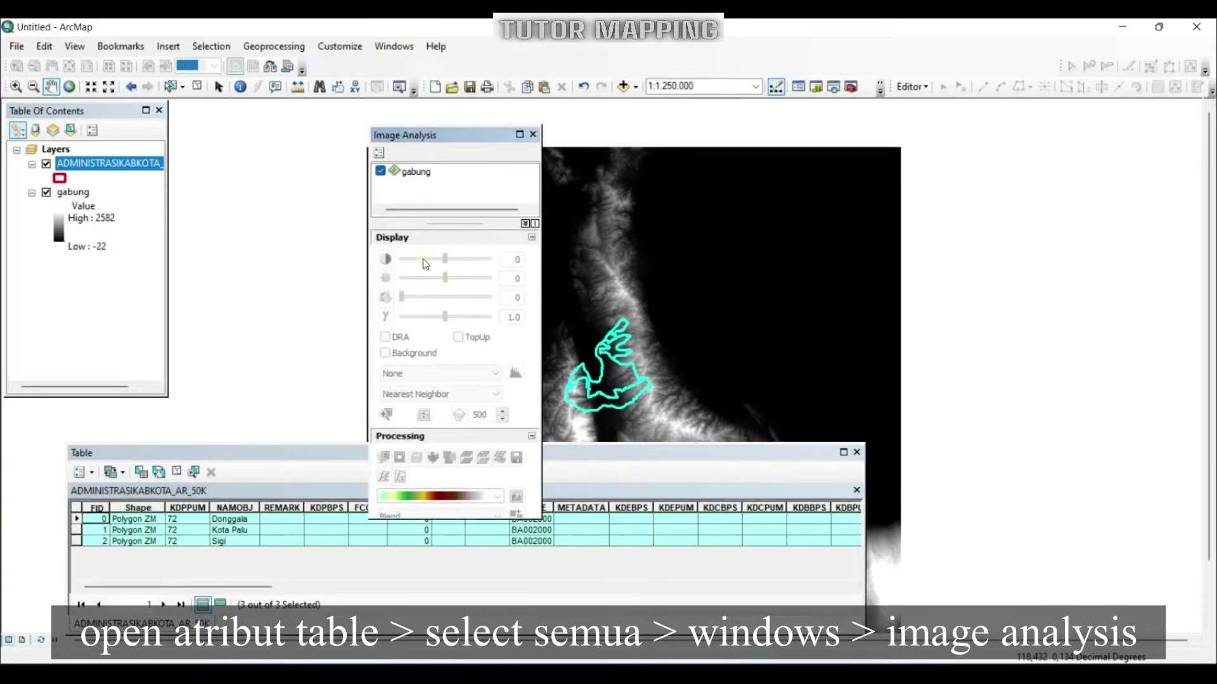
{"action": "left_click", "coordinate": [381, 171]}
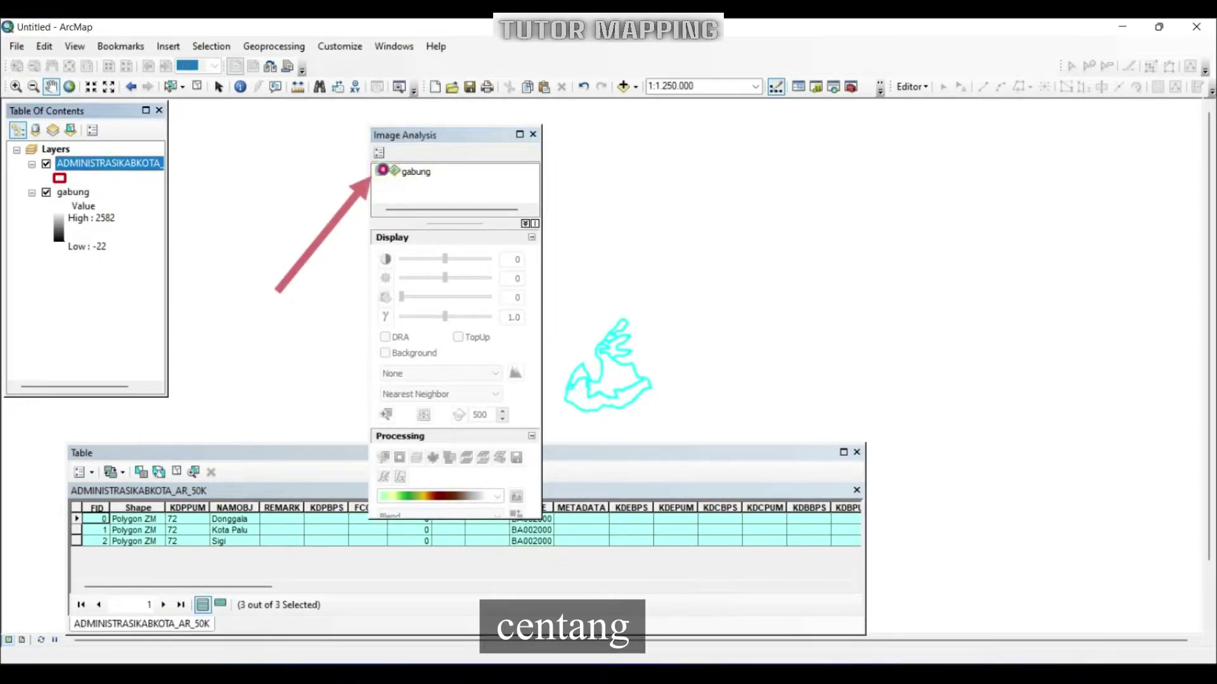
{"action": "left_click", "coordinate": [381, 172]}
{"action": "left_click", "coordinate": [415, 171]}
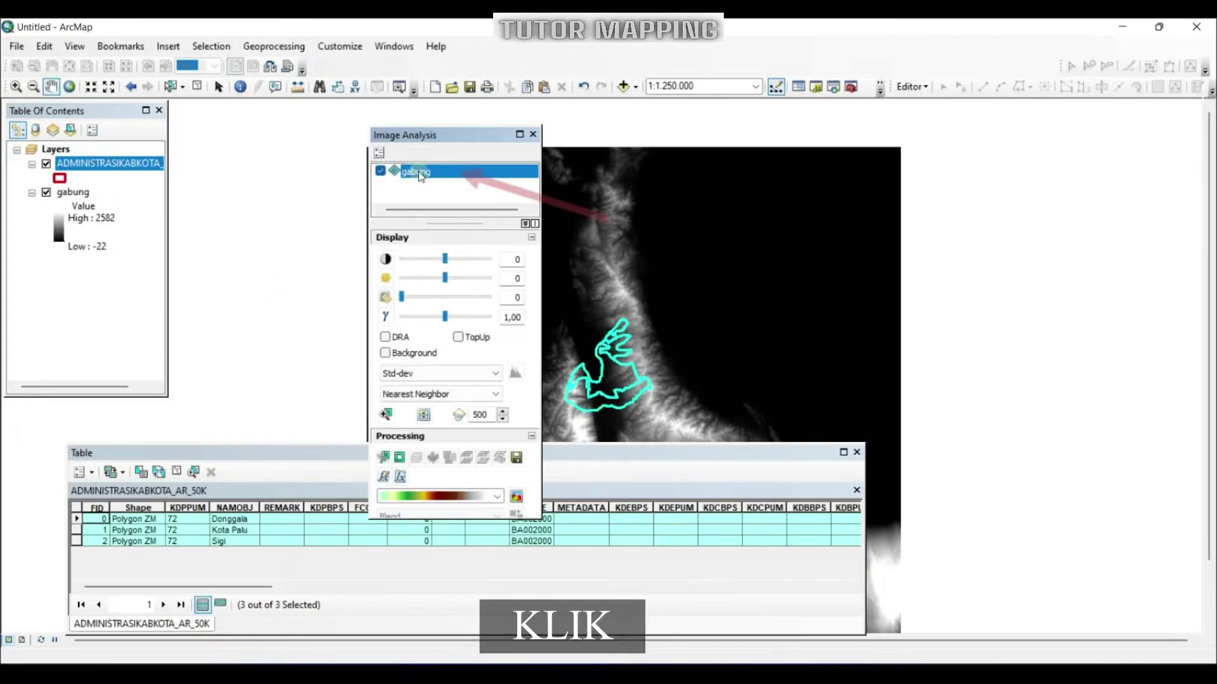
{"action": "left_click", "coordinate": [384, 458]}
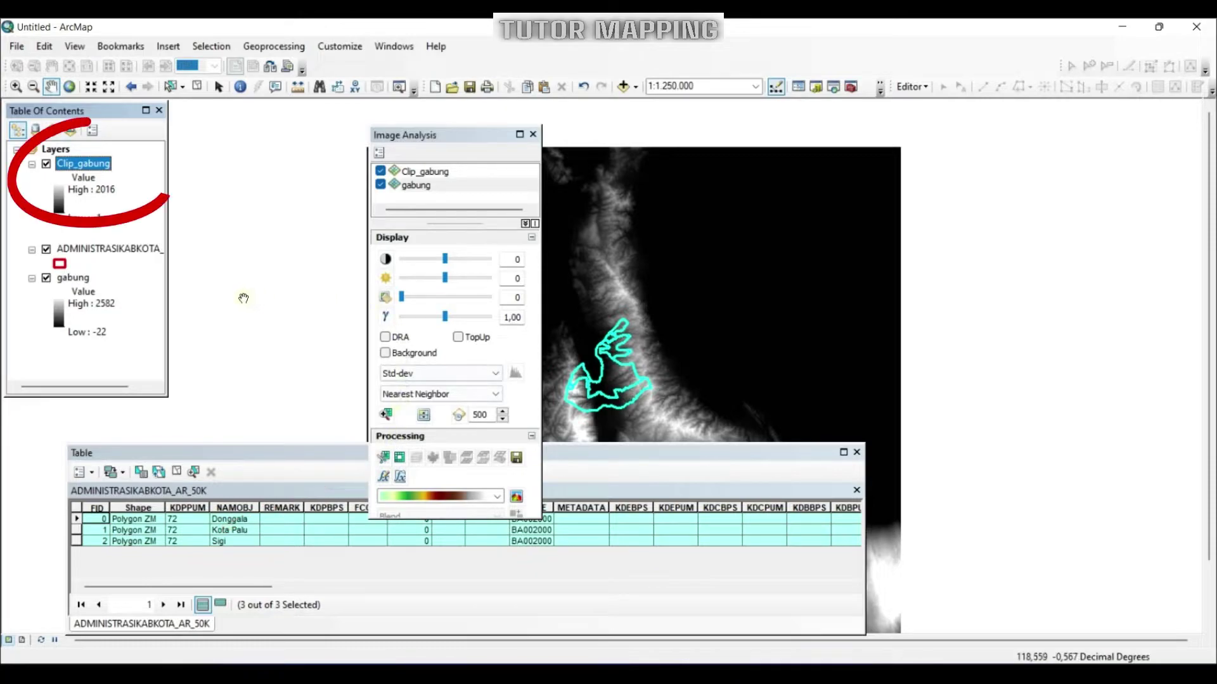
- Close Image Analysis and the attribute table, and hide the boundary and gabung layers so only Clip_gabung is displayed
{"action": "left_click", "coordinate": [532, 135]}
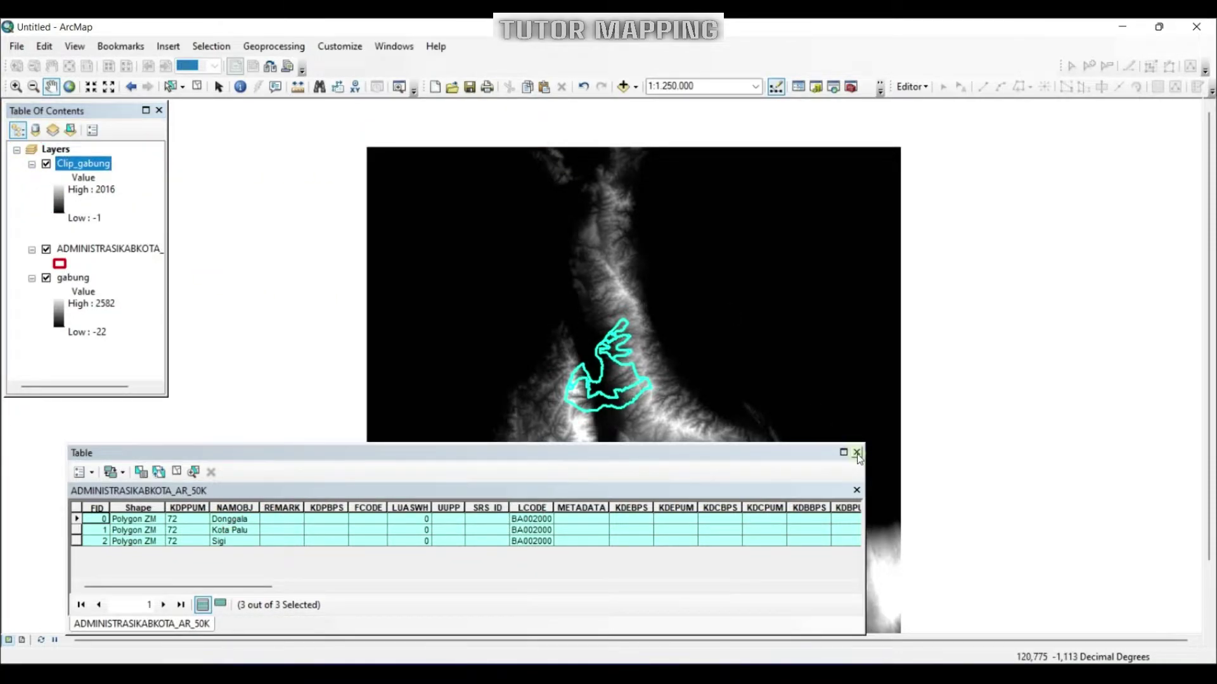
{"action": "left_click", "coordinate": [856, 452]}
{"action": "left_click", "coordinate": [46, 249]}
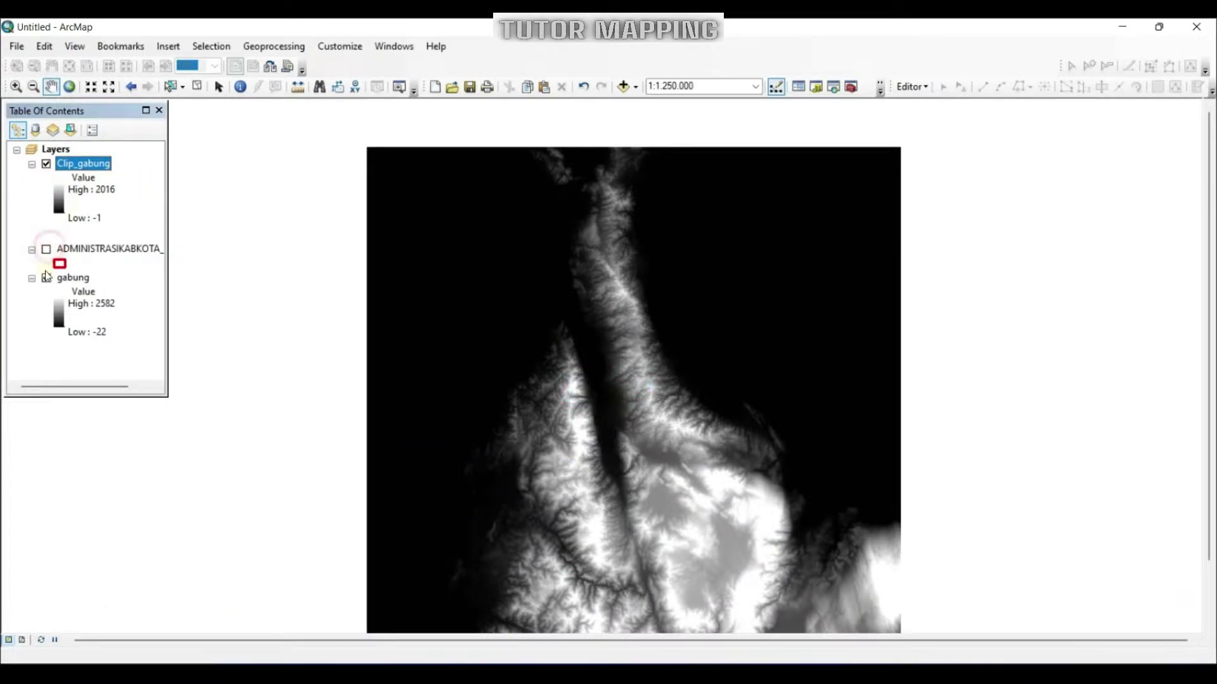
{"action": "left_click", "coordinate": [46, 279]}
{"action": "left_click_drag", "start_coordinate": [553, 334], "coordinate": [616, 350]}
{"action": "scroll", "coordinate": [600, 353], "scroll_direction": "up", "scroll_amount": 2}
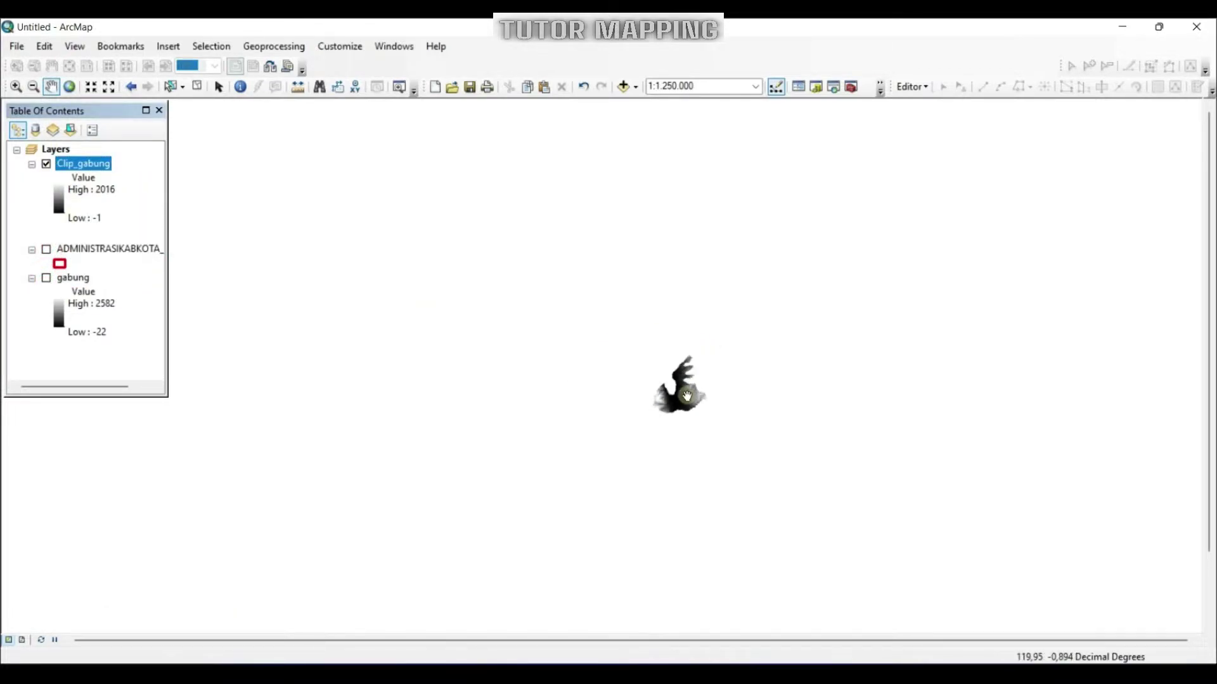
{"action": "scroll", "coordinate": [709, 386], "scroll_direction": "up", "scroll_amount": 4}
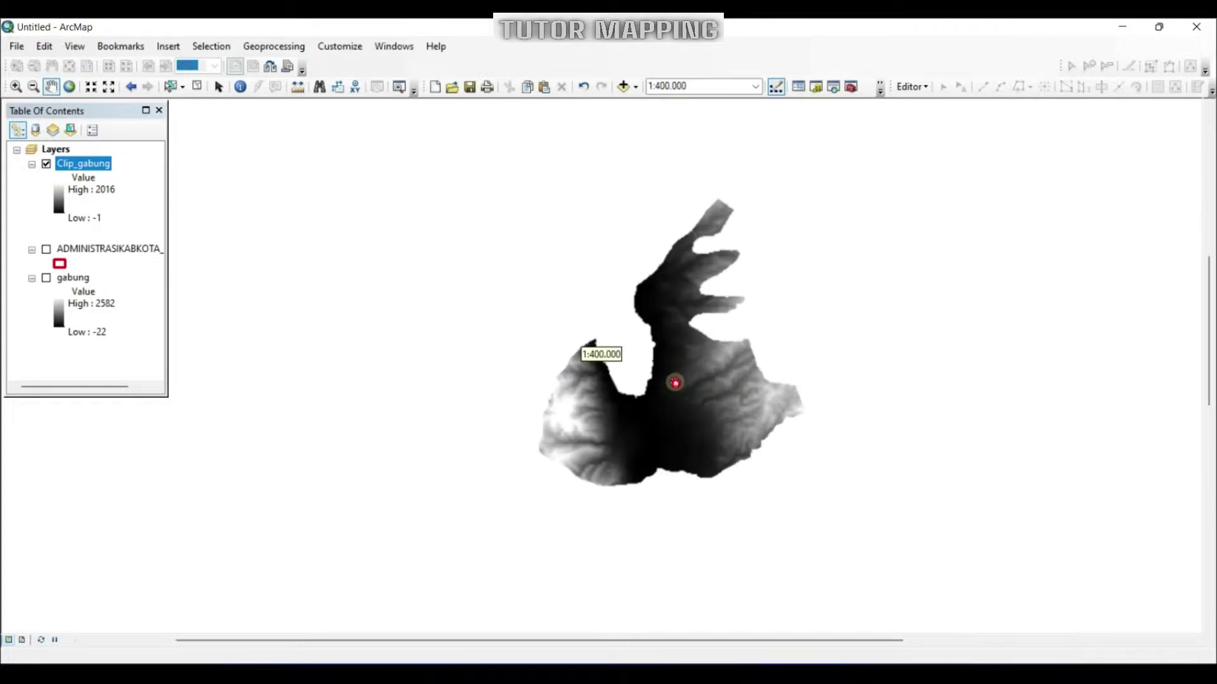
- Compare the clipped raster with the boundary and gabung layers by toggling their visibility, leaving both hidden
{"action": "left_click", "coordinate": [46, 249]}
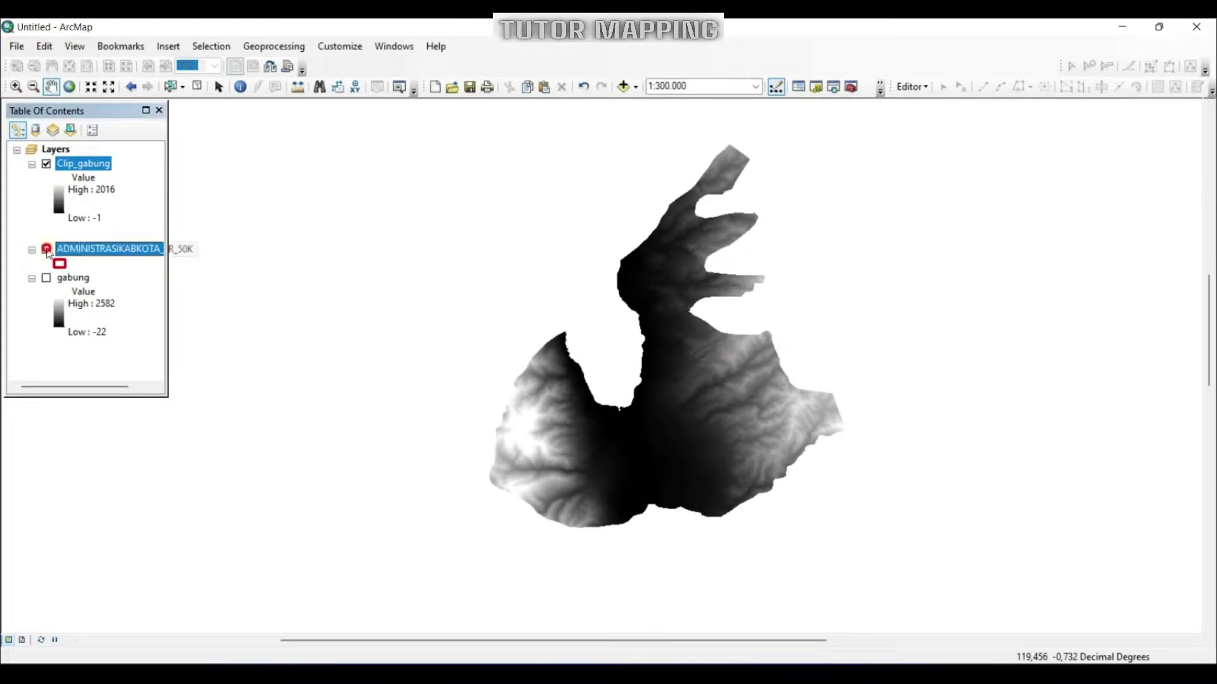
{"action": "left_click", "coordinate": [46, 277]}
{"action": "left_click", "coordinate": [46, 278]}
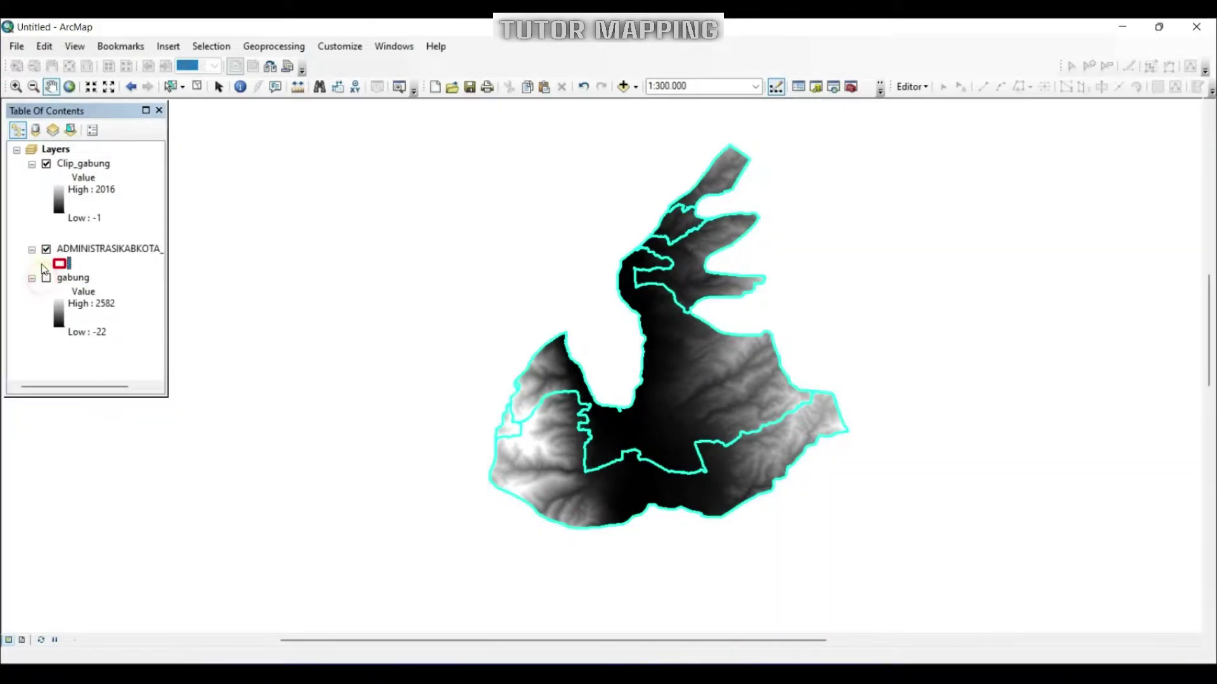
{"action": "left_click", "coordinate": [46, 250]}
{"action": "left_click", "coordinate": [45, 251]}
{"action": "left_click", "coordinate": [47, 278]}
{"action": "left_click", "coordinate": [46, 251]}
{"action": "left_click", "coordinate": [47, 278]}
- Remove the gabung raster and the administrative boundary layer from the map, leaving only Clip_gabung
{"action": "left_click", "coordinate": [66, 279]}
{"action": "left_click", "coordinate": [76, 248], "text": "ctrl"}
{"action": "right_click", "coordinate": [76, 248]}
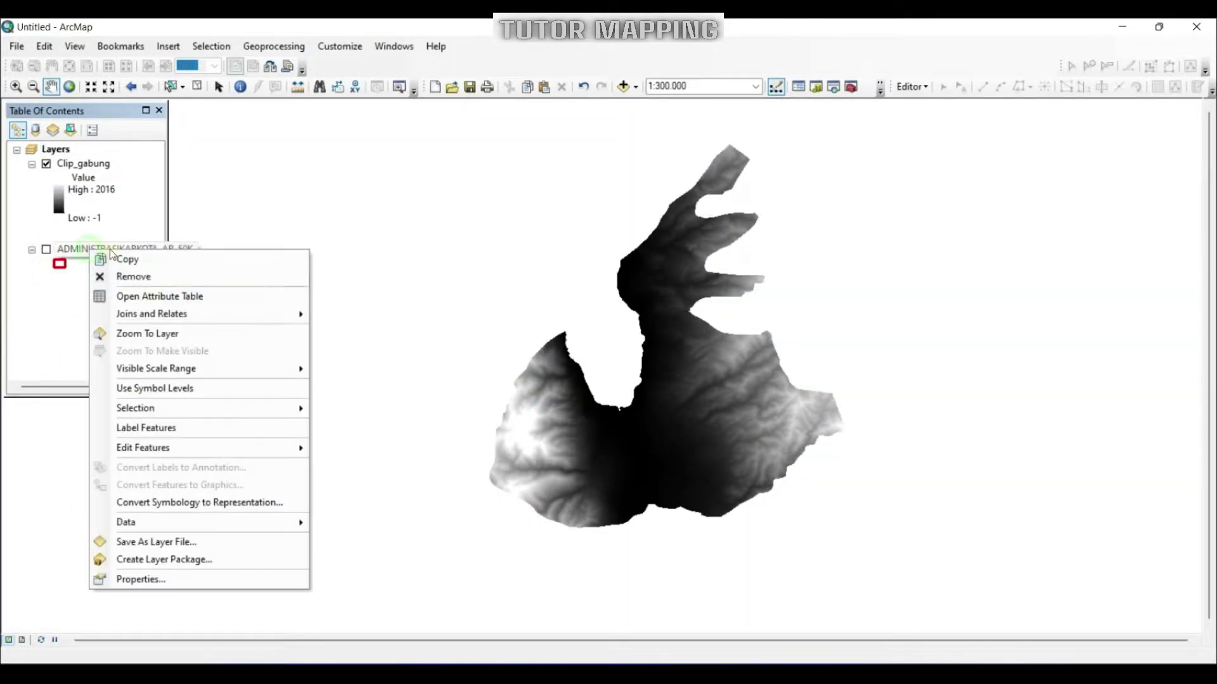
{"action": "left_click", "coordinate": [120, 275]}
{"action": "left_click_drag", "start_coordinate": [720, 343], "coordinate": [701, 343]}
{"action": "scroll", "coordinate": [704, 323], "scroll_direction": "down", "scroll_amount": 1}
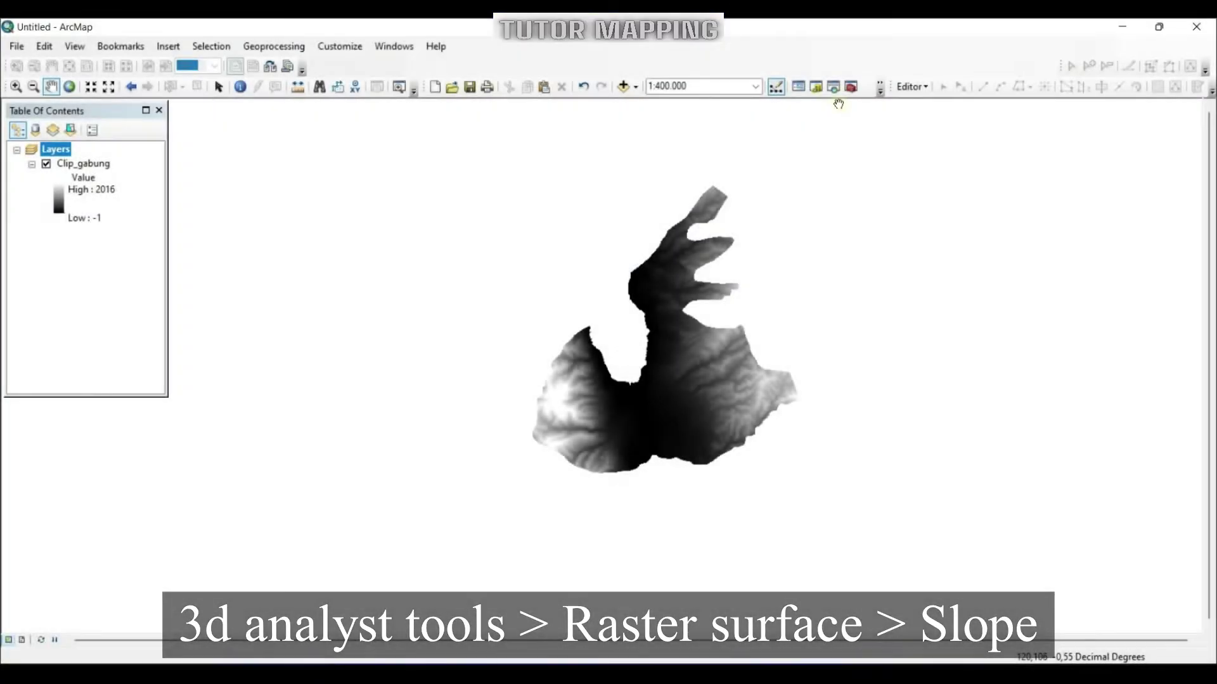
- Open the 3D Analyst raster surface Slope tool and set Clip_gabung as its input raster
{"action": "left_click", "coordinate": [850, 87]}
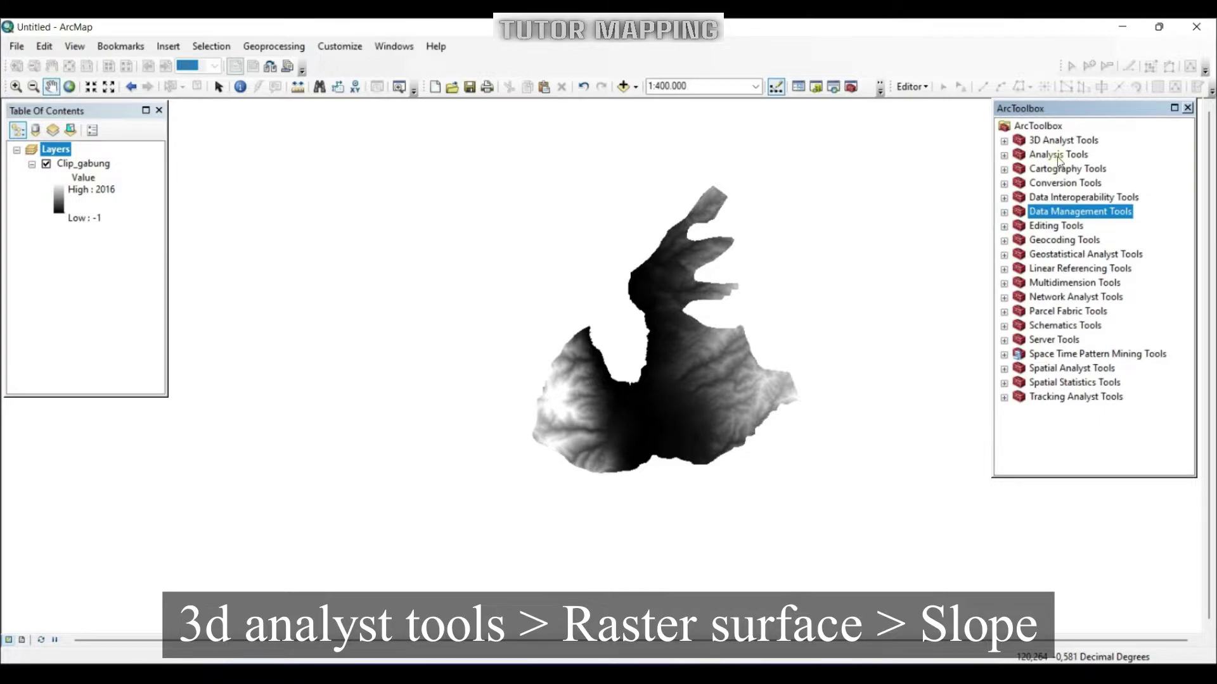
{"action": "left_click", "coordinate": [1006, 141]}
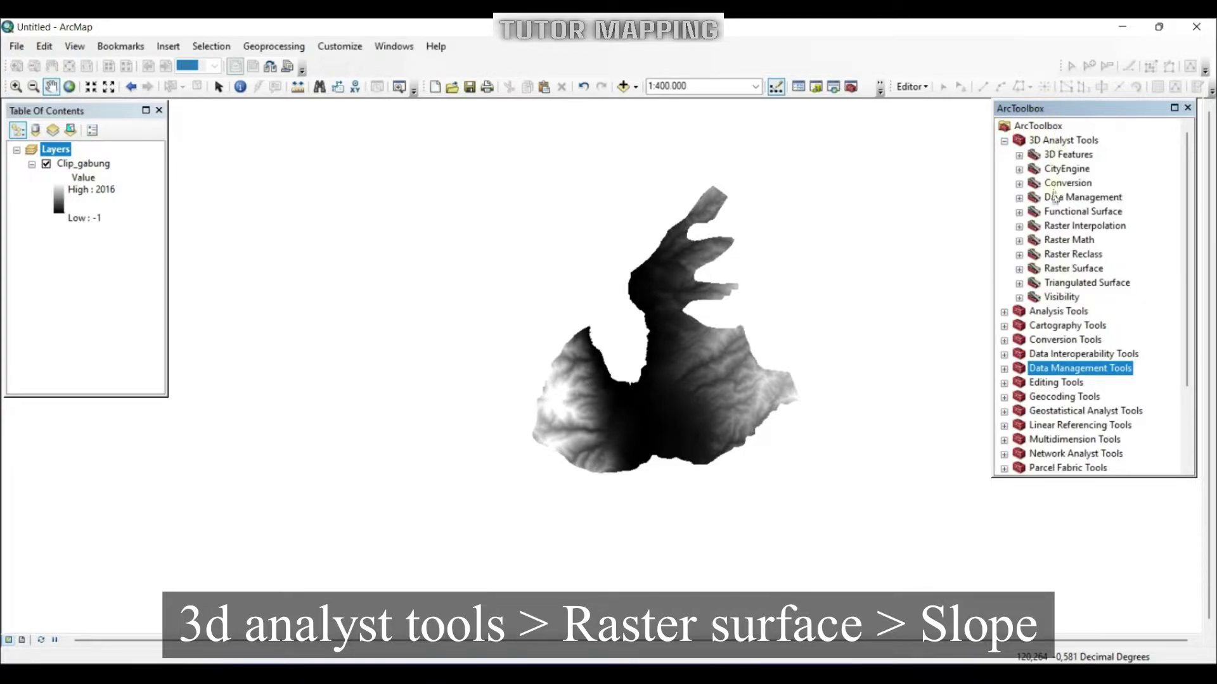
{"action": "left_click", "coordinate": [1018, 269]}
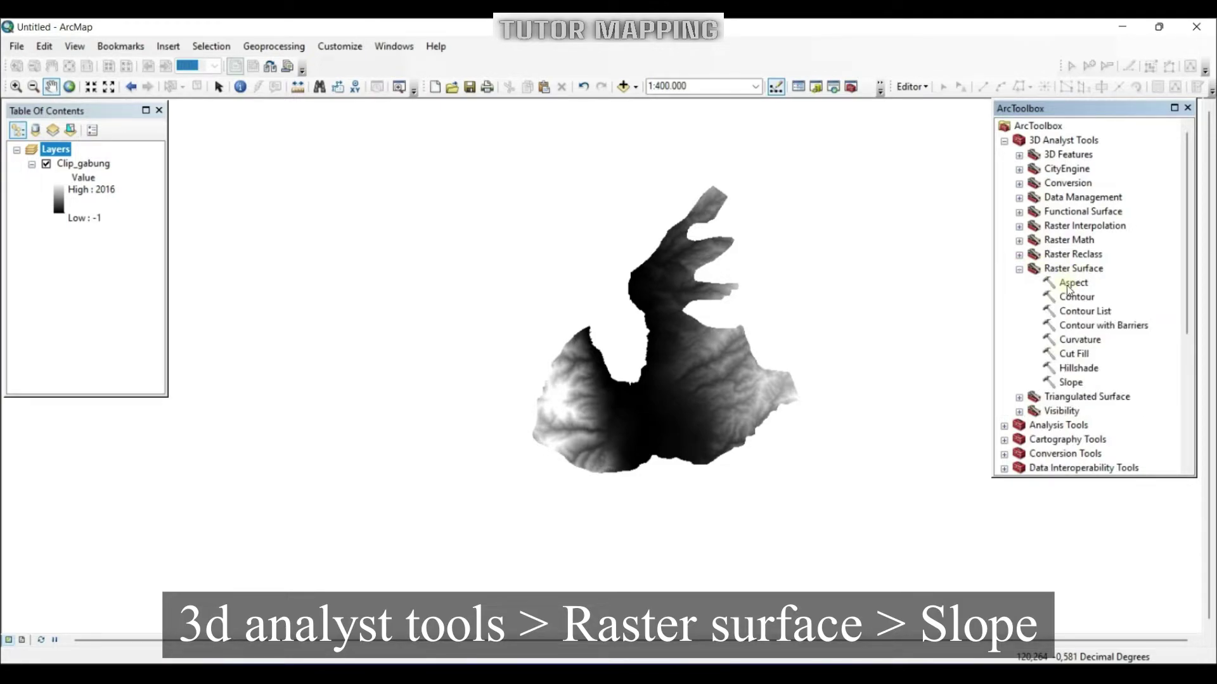
{"action": "left_click", "coordinate": [1068, 385]}
{"action": "double_click", "coordinate": [1069, 383]}
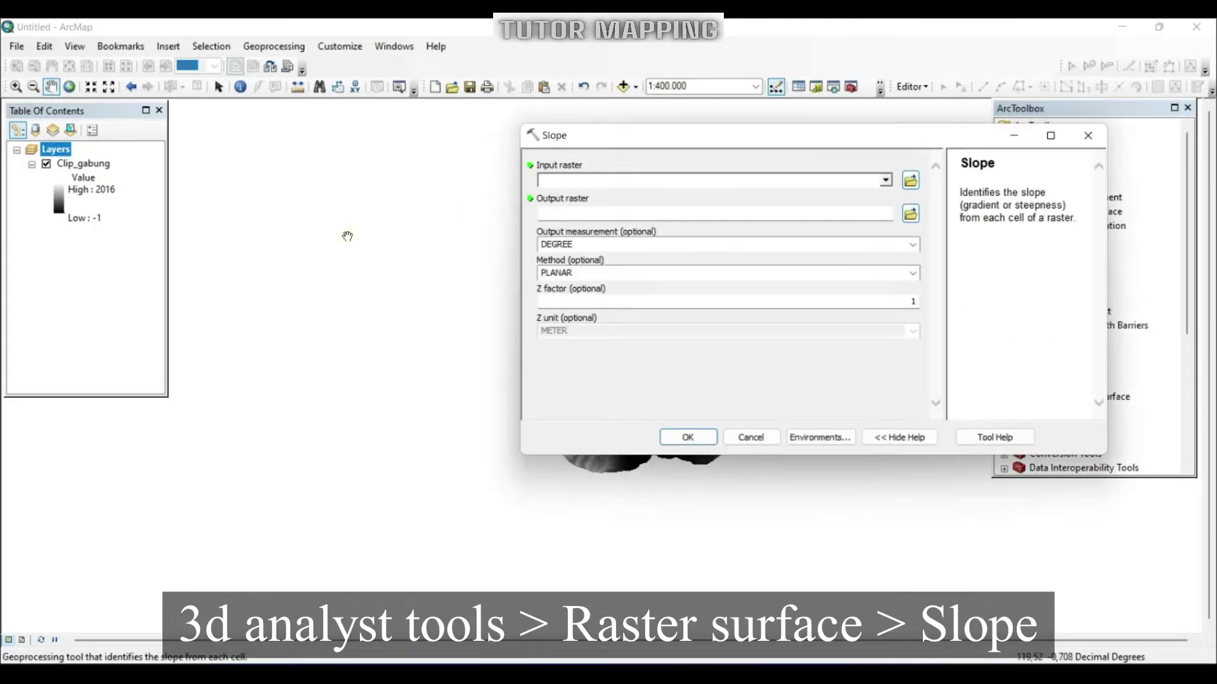
{"action": "left_click_drag", "start_coordinate": [100, 169], "coordinate": [493, 209]}
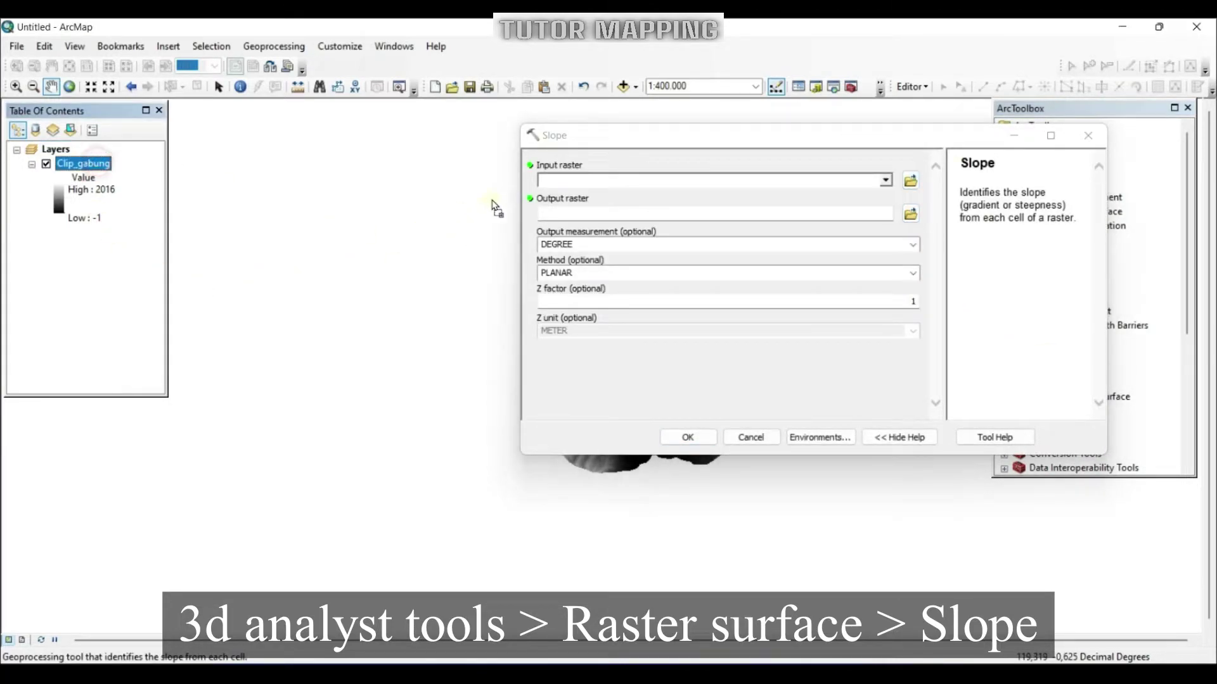
{"action": "left_click_drag", "start_coordinate": [574, 189], "coordinate": [570, 183]}
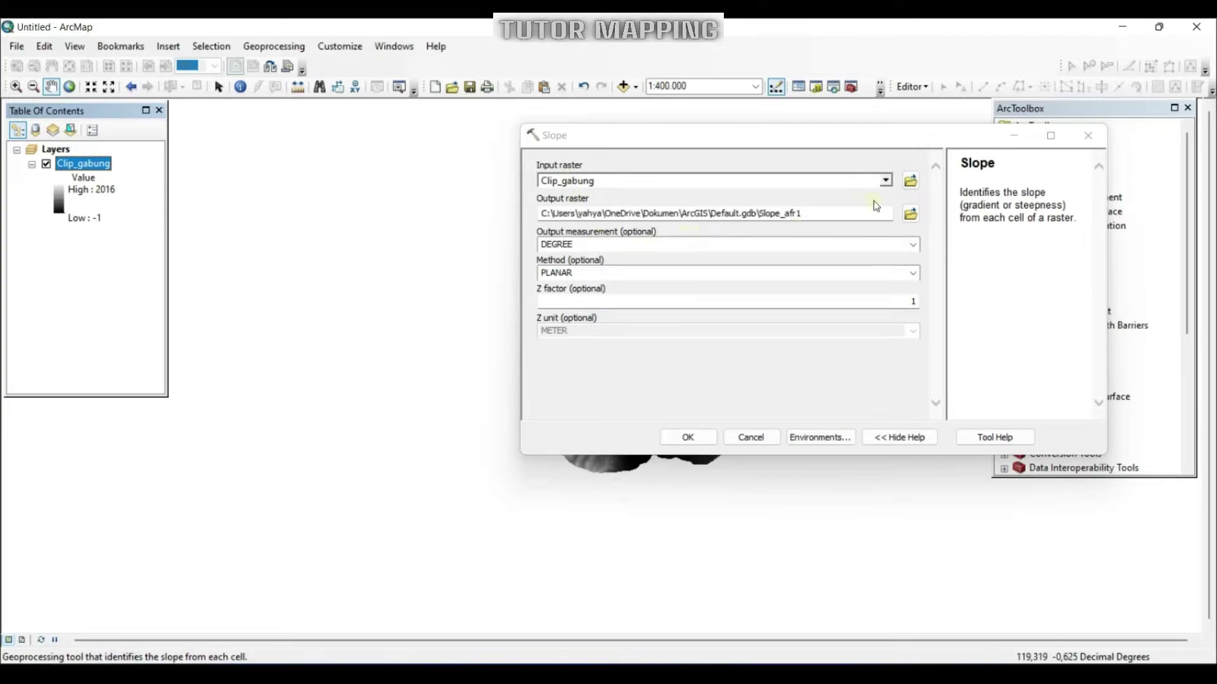
- Set the slope output raster to kelaslereng in the LATIHAN folder
{"action": "left_click", "coordinate": [911, 215]}
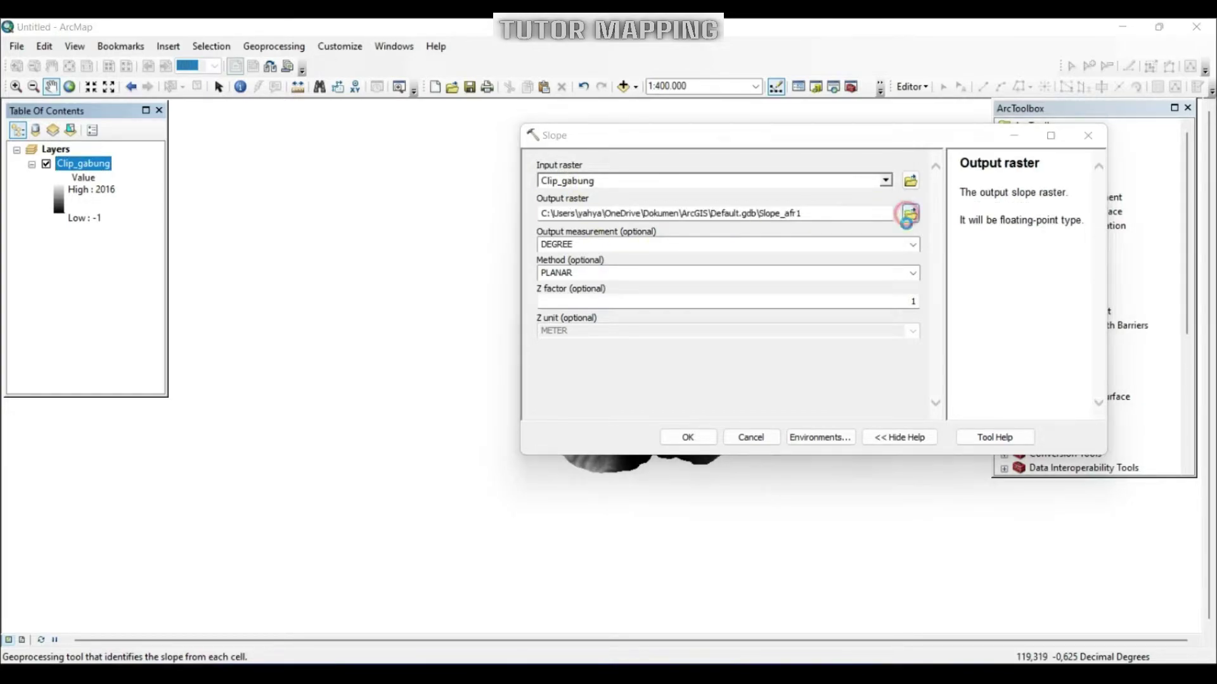
{"action": "type", "text": "kelasereng"}
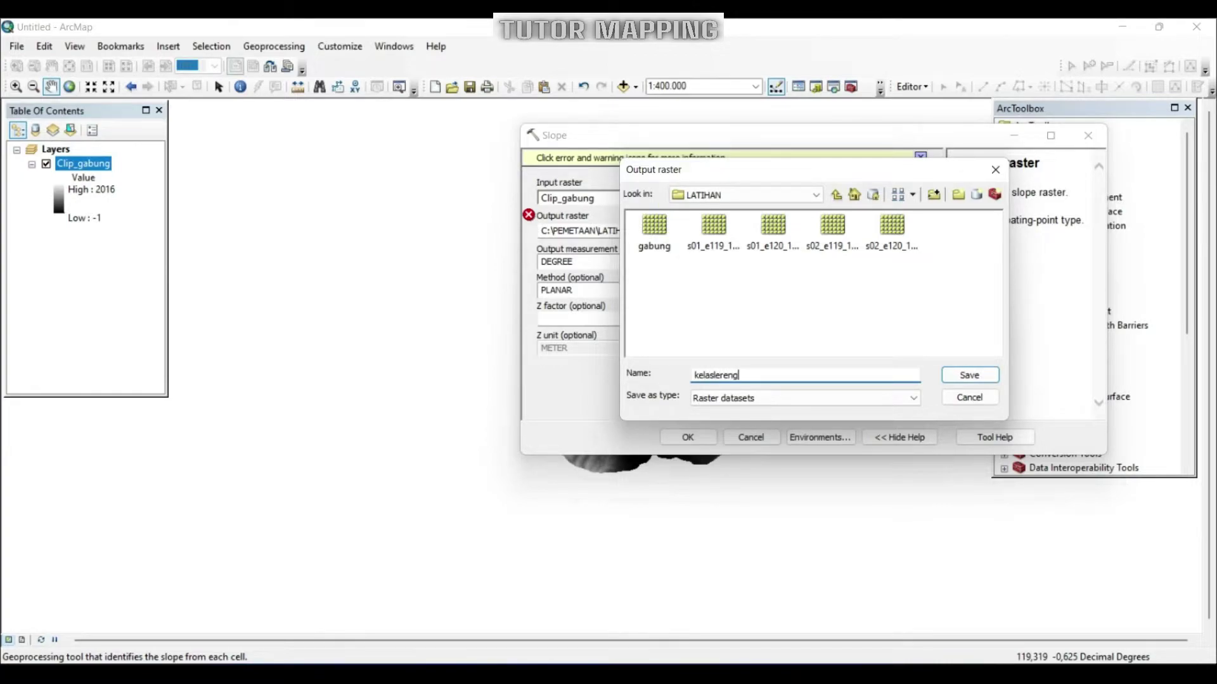
{"action": "left_click", "coordinate": [973, 375]}
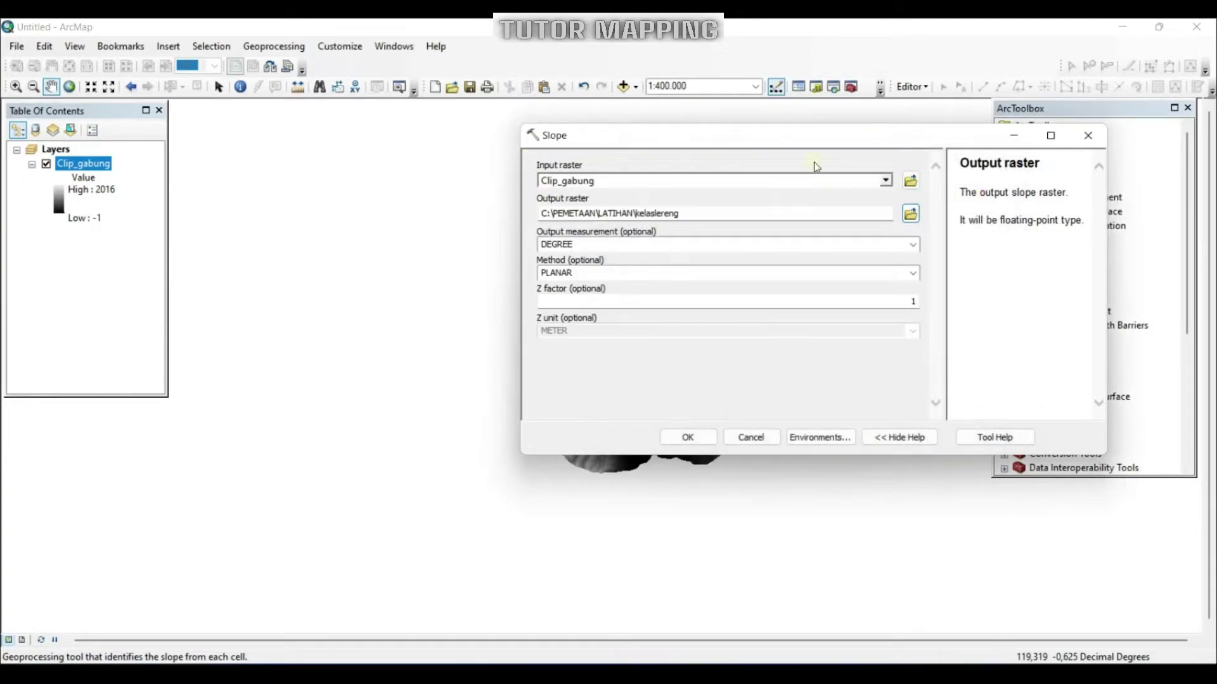
- Set the slope output measurement to PERCENT_RISE, keep the PLANAR method, and run the Slope tool
{"action": "left_click", "coordinate": [914, 245]}
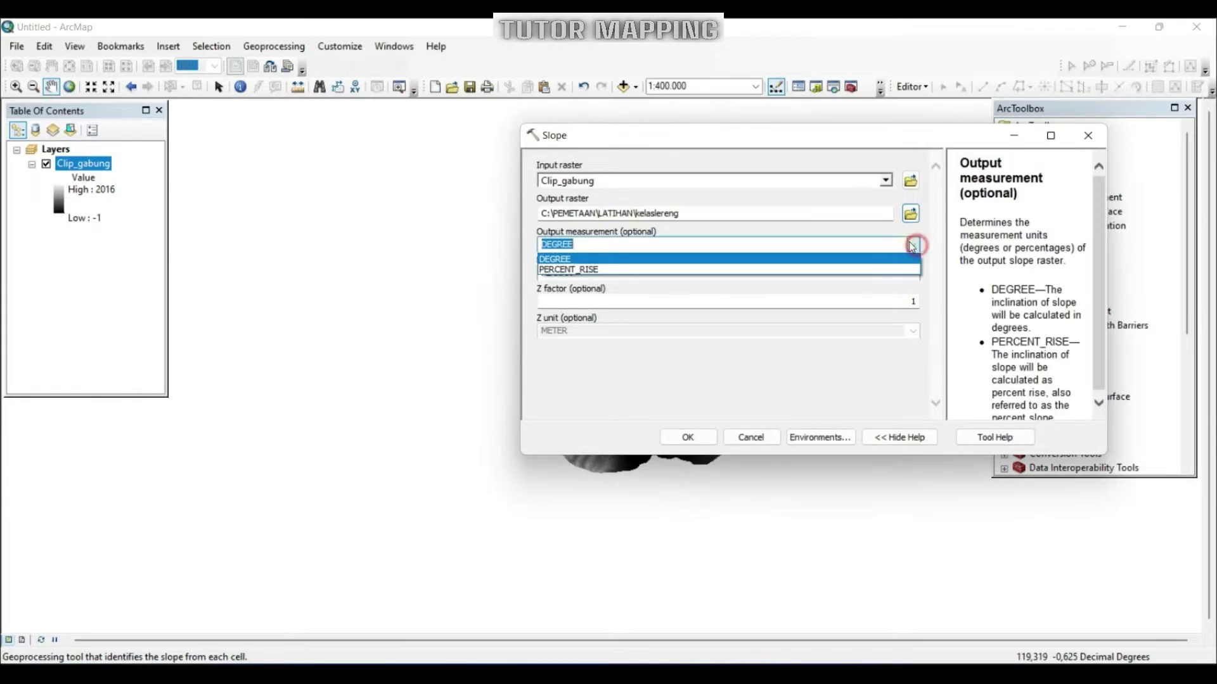
{"action": "left_click", "coordinate": [578, 270]}
{"action": "left_click", "coordinate": [914, 273]}
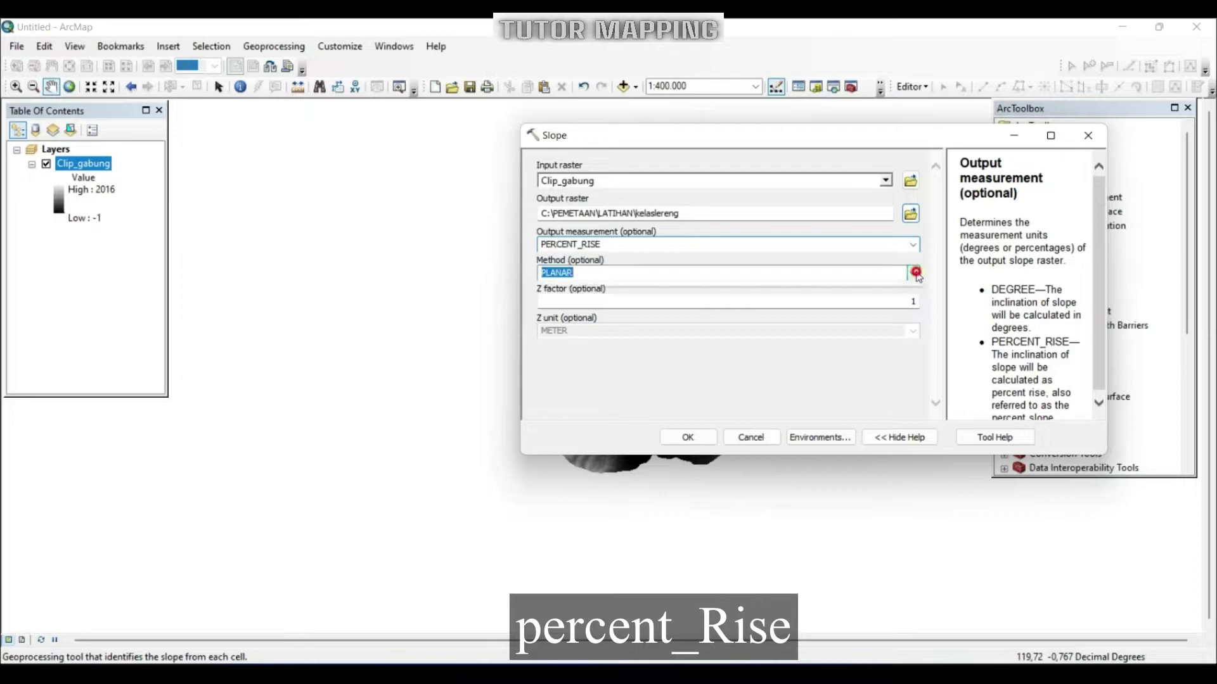
{"action": "left_click", "coordinate": [914, 275]}
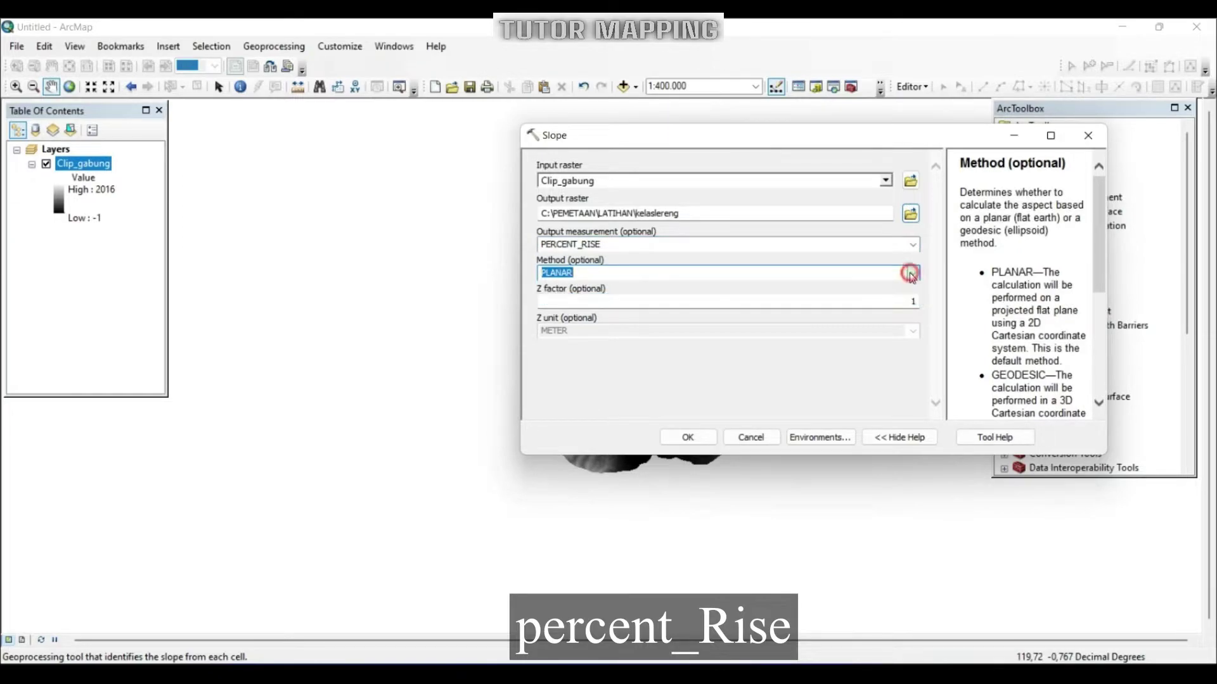
{"action": "left_click", "coordinate": [679, 301]}
{"action": "left_click", "coordinate": [685, 439]}
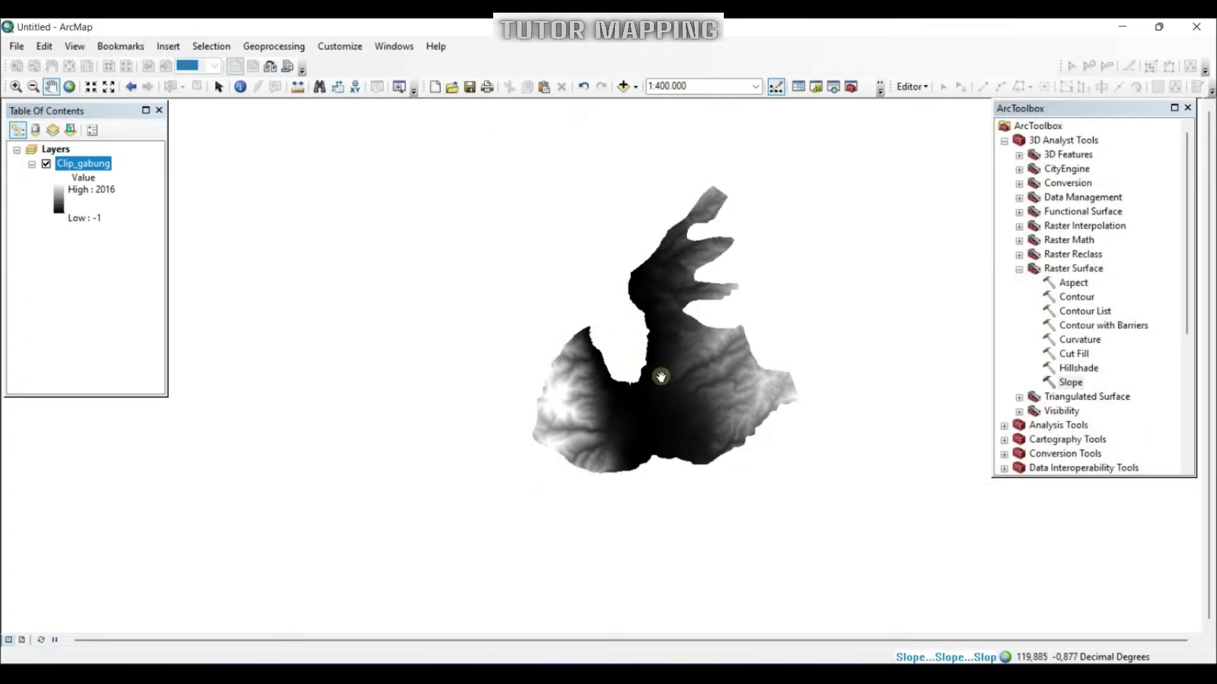
- Collapse the Clip_gabung legend and hide that layer so only the kelaslereng slope raster is displayed
{"action": "left_click_drag", "start_coordinate": [627, 409], "coordinate": [579, 397]}
{"action": "left_click", "coordinate": [69, 307]}
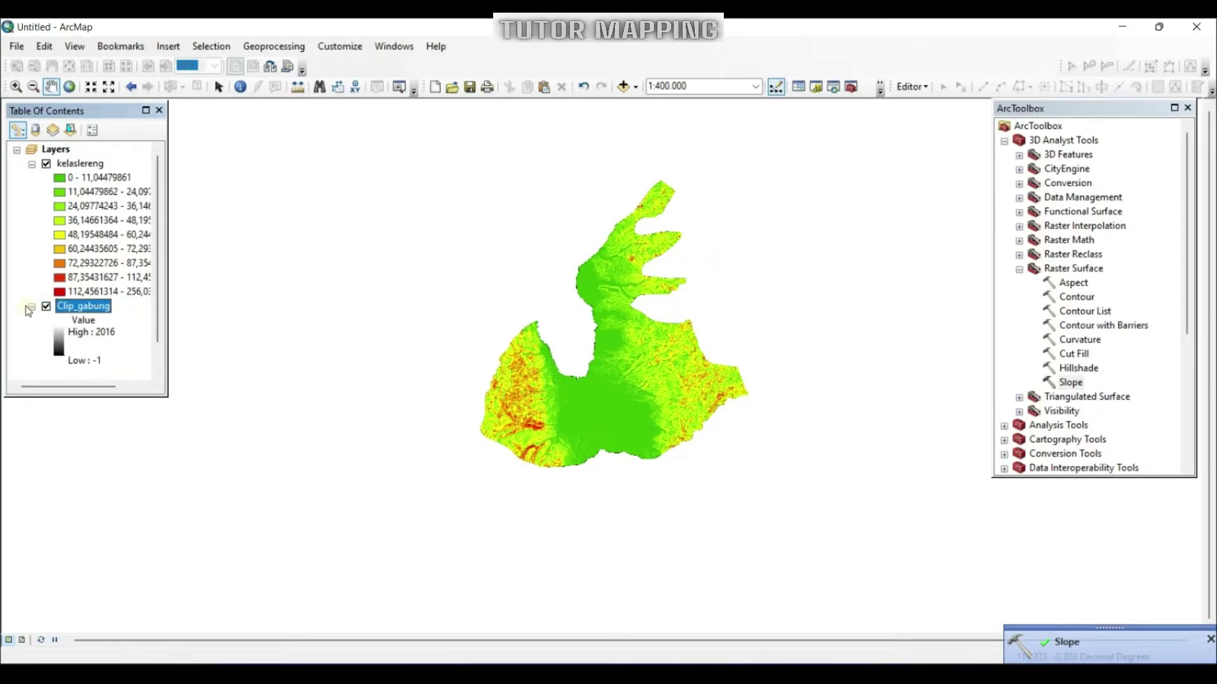
{"action": "left_click", "coordinate": [30, 308]}
{"action": "left_click", "coordinate": [46, 307]}
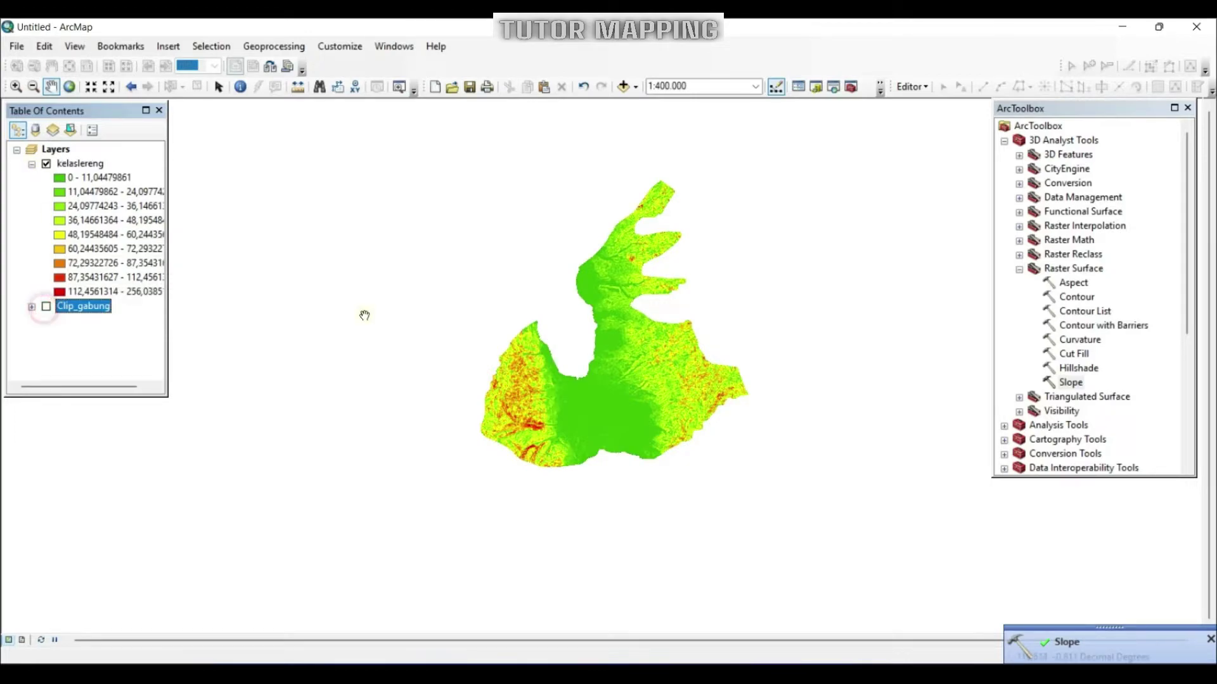
{"action": "left_click", "coordinate": [47, 307]}
{"action": "left_click", "coordinate": [46, 307]}
{"action": "left_click_drag", "start_coordinate": [814, 312], "coordinate": [805, 317]}
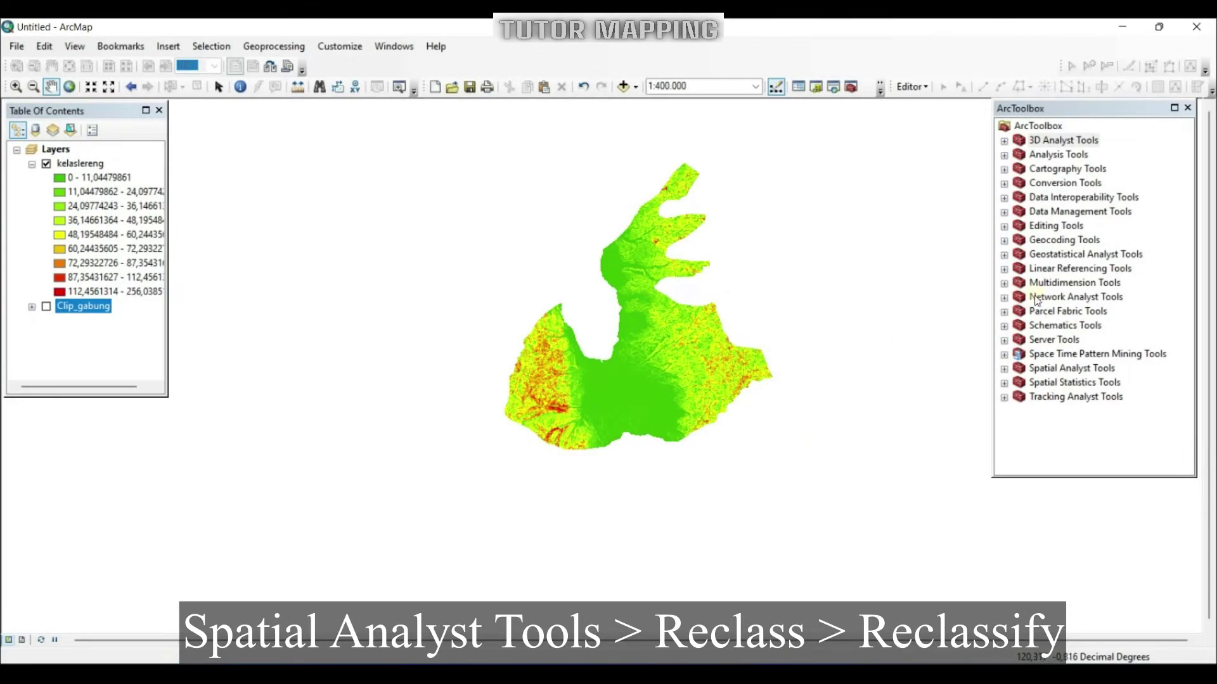
- Open the Spatial Analyst Reclassify tool and set kelaslereng as its input raster
{"action": "left_click", "coordinate": [1005, 370]}
{"action": "scroll", "coordinate": [1086, 388], "scroll_direction": "down", "scroll_amount": 1}
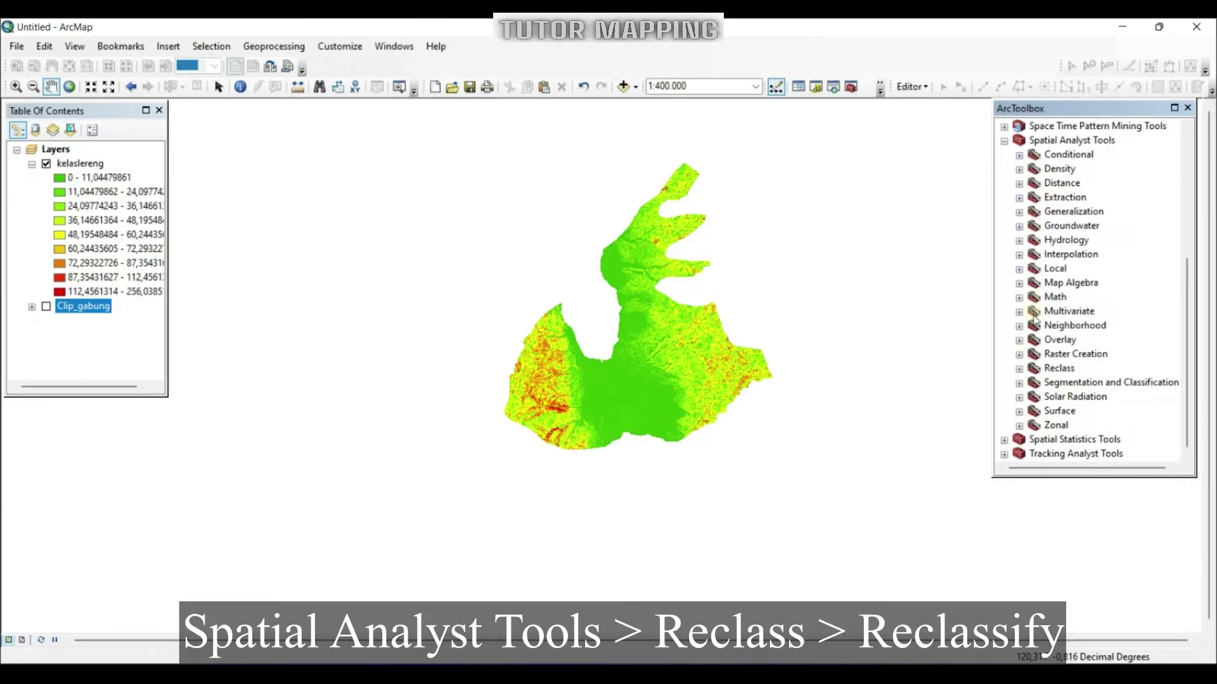
{"action": "left_click", "coordinate": [1060, 369]}
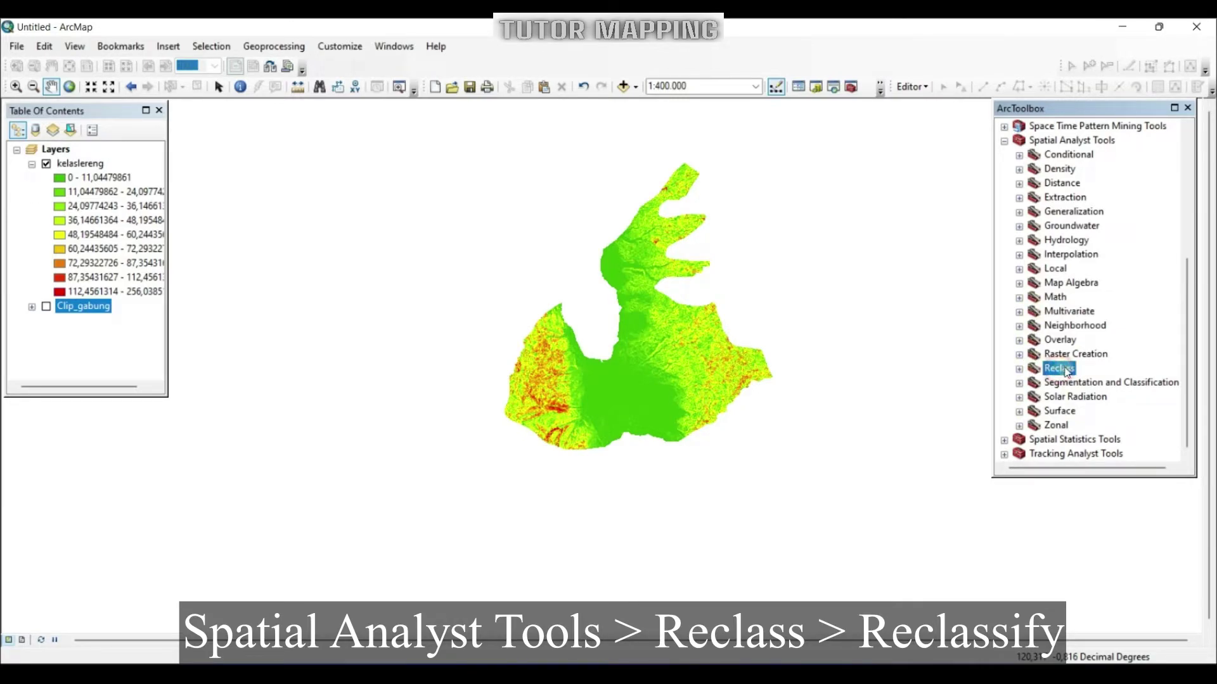
{"action": "left_click", "coordinate": [1019, 369]}
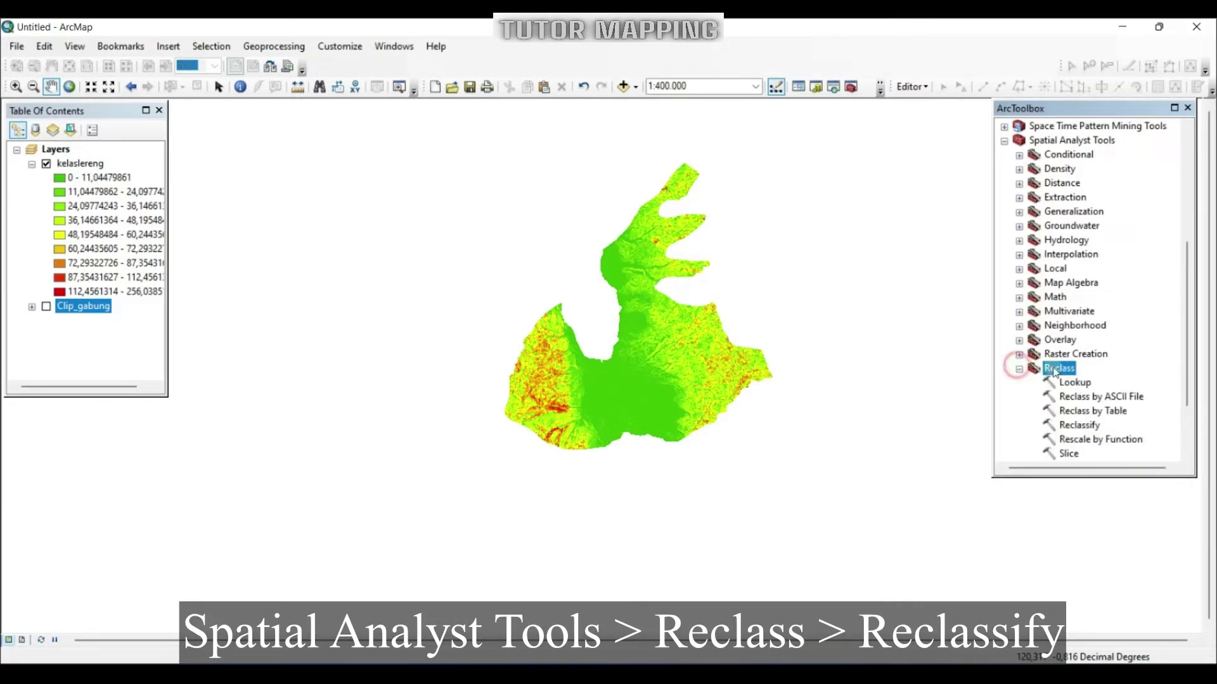
{"action": "left_click", "coordinate": [1078, 426]}
{"action": "double_click", "coordinate": [1075, 428]}
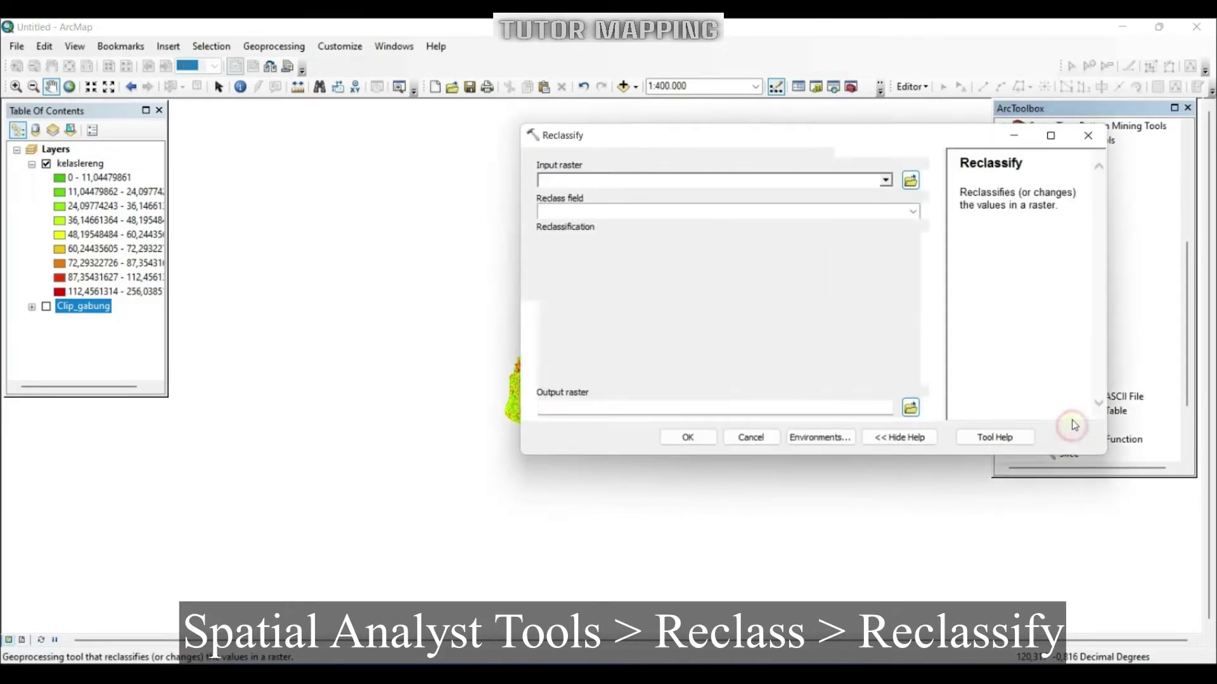
{"action": "left_click_drag", "start_coordinate": [740, 134], "coordinate": [548, 168]}
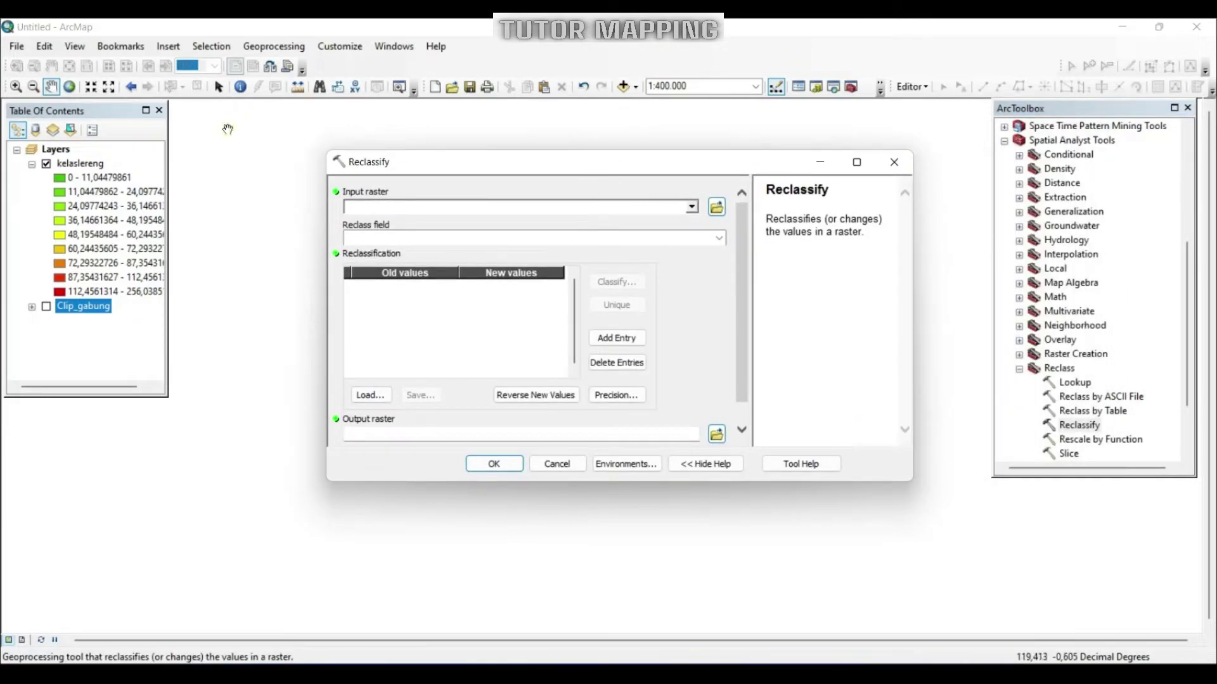
{"action": "left_click_drag", "start_coordinate": [69, 168], "coordinate": [399, 209]}
- Classify the slope values into 5 classes with break values 8, 15, 25 and 45, keeping the maximum as the last break
{"action": "left_click", "coordinate": [612, 287]}
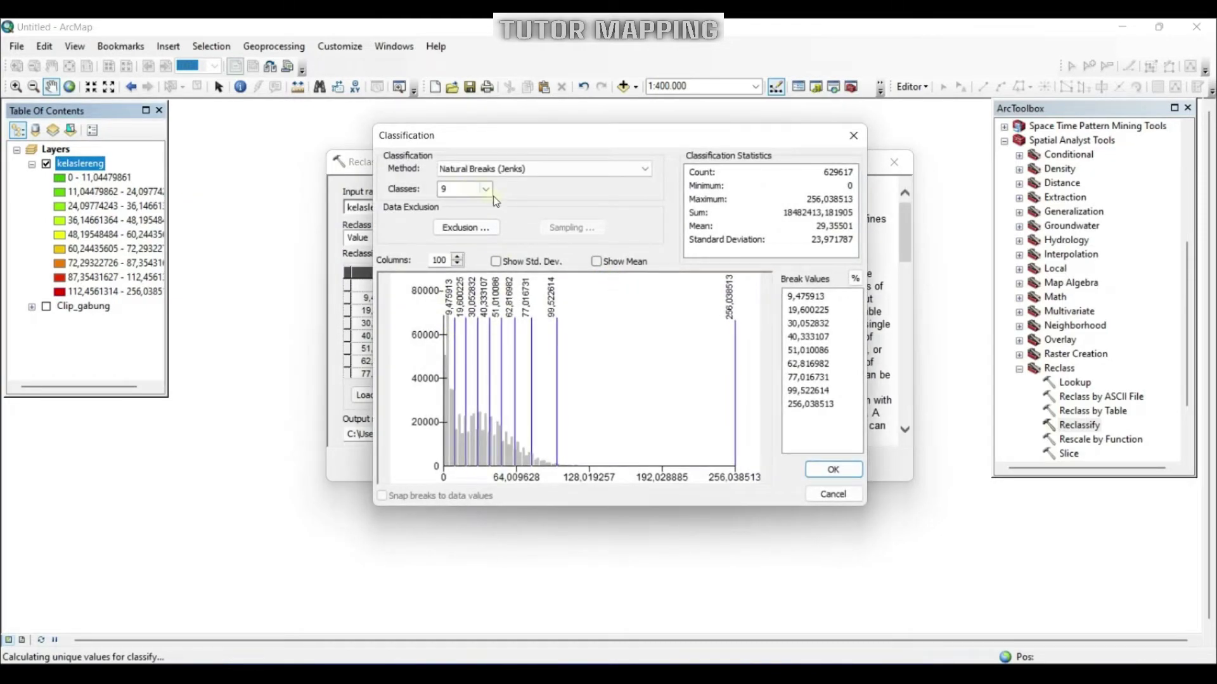
{"action": "double_click", "coordinate": [461, 189]}
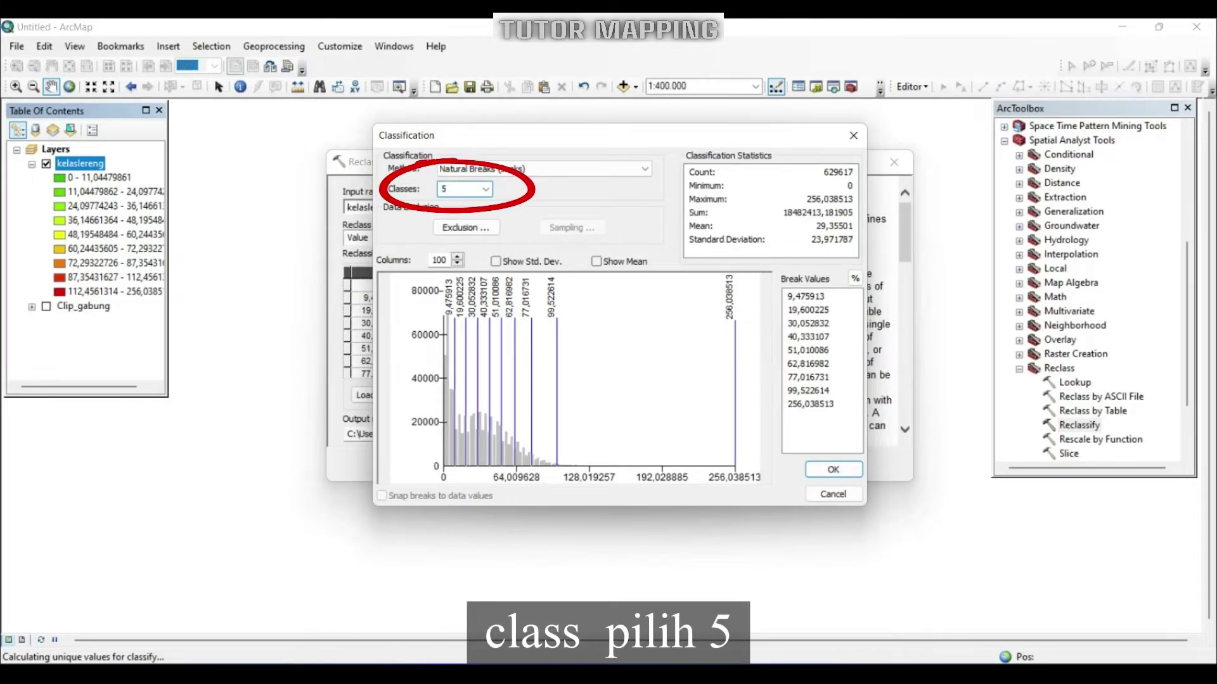
{"action": "left_click", "coordinate": [824, 297]}
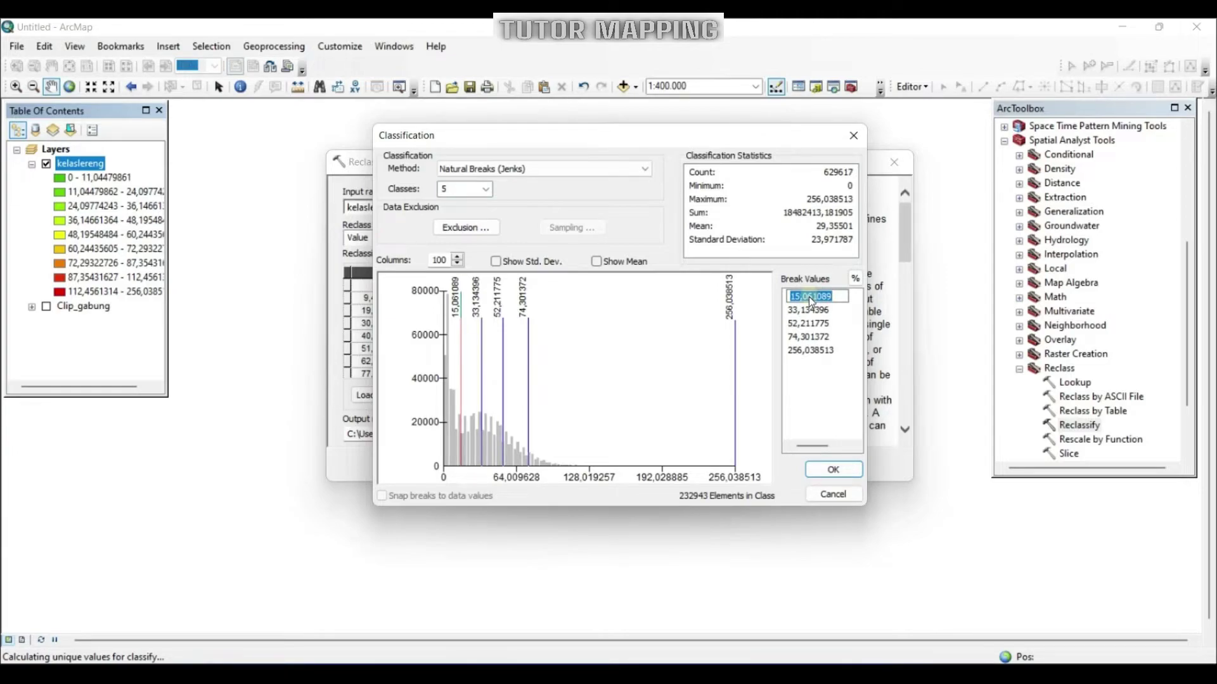
{"action": "type", "text": "8"}
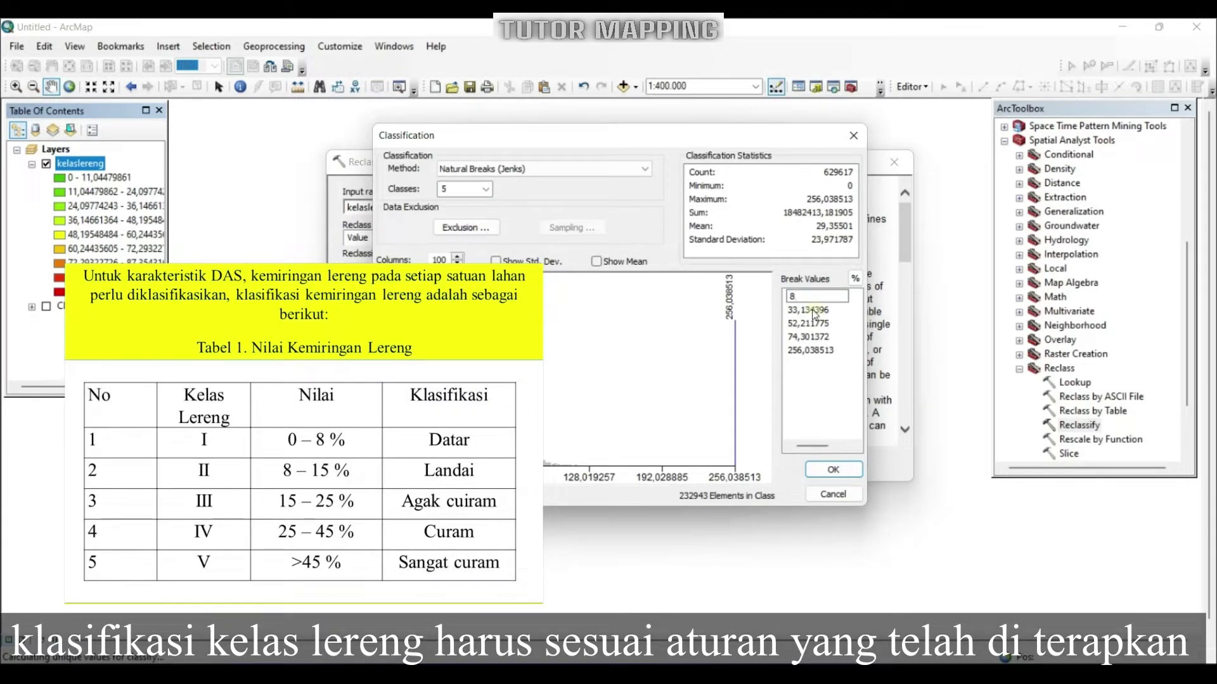
{"action": "left_click", "coordinate": [814, 310]}
{"action": "type", "text": "1"}
{"action": "left_click", "coordinate": [813, 324]}
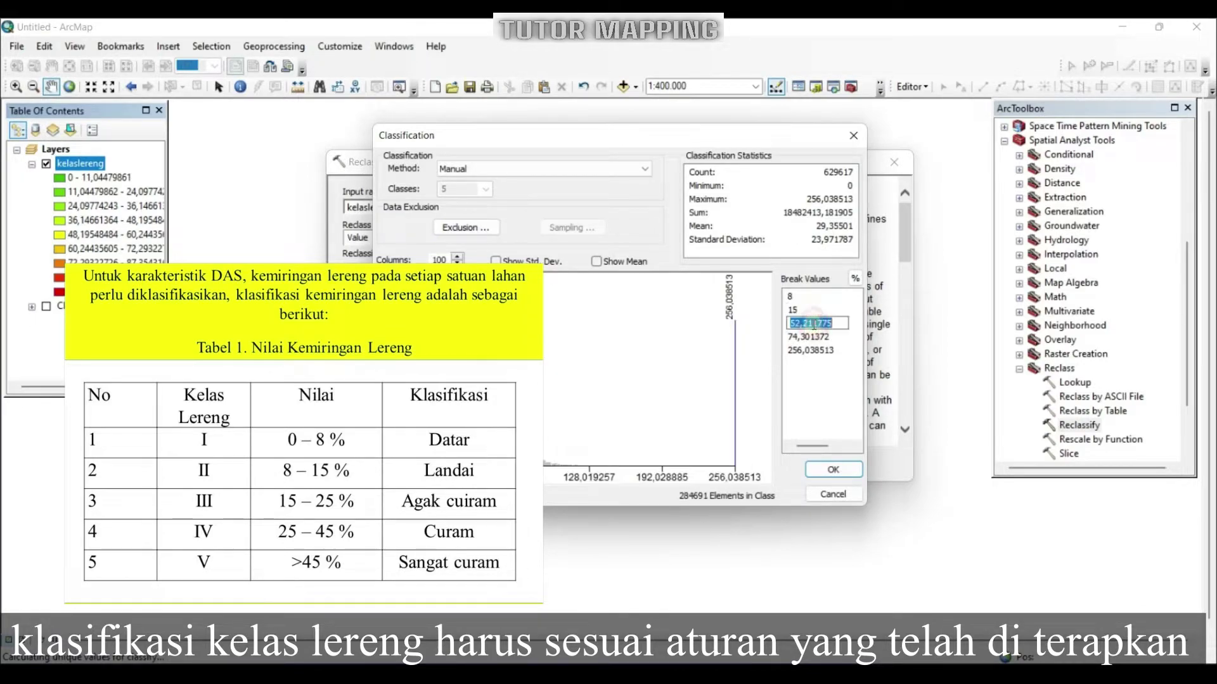
{"action": "type", "text": "25"}
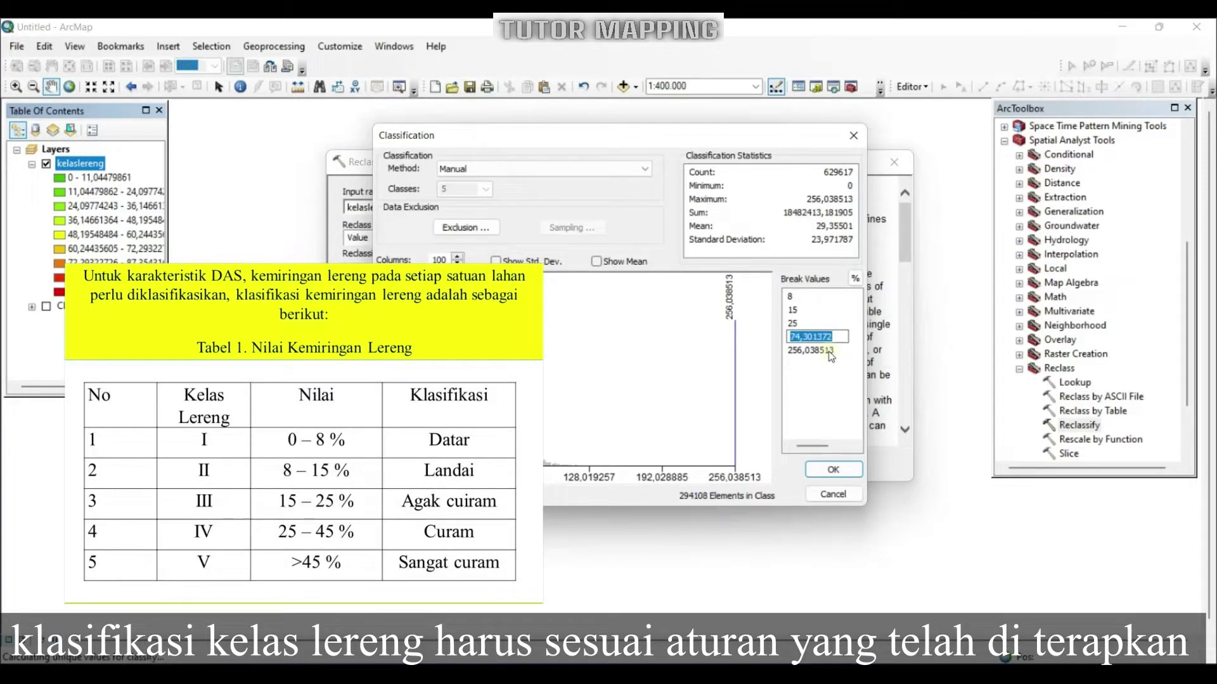
{"action": "type", "text": "45"}
{"action": "left_click", "coordinate": [812, 350]}
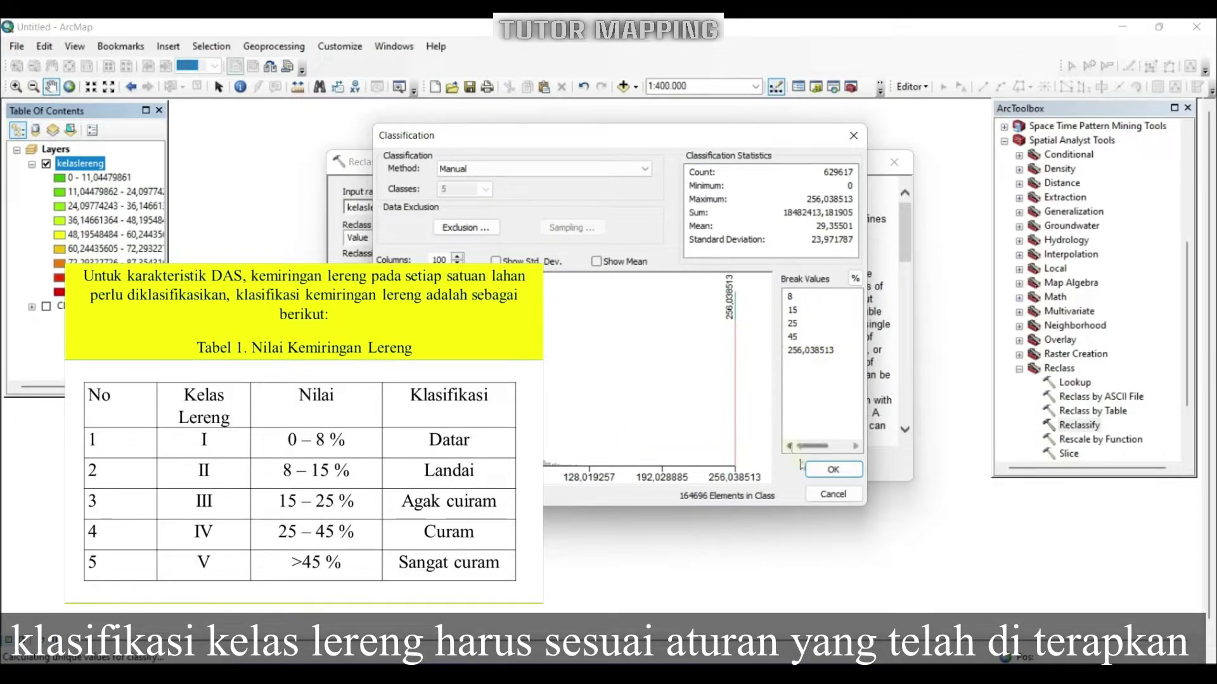
{"action": "left_click", "coordinate": [833, 470]}
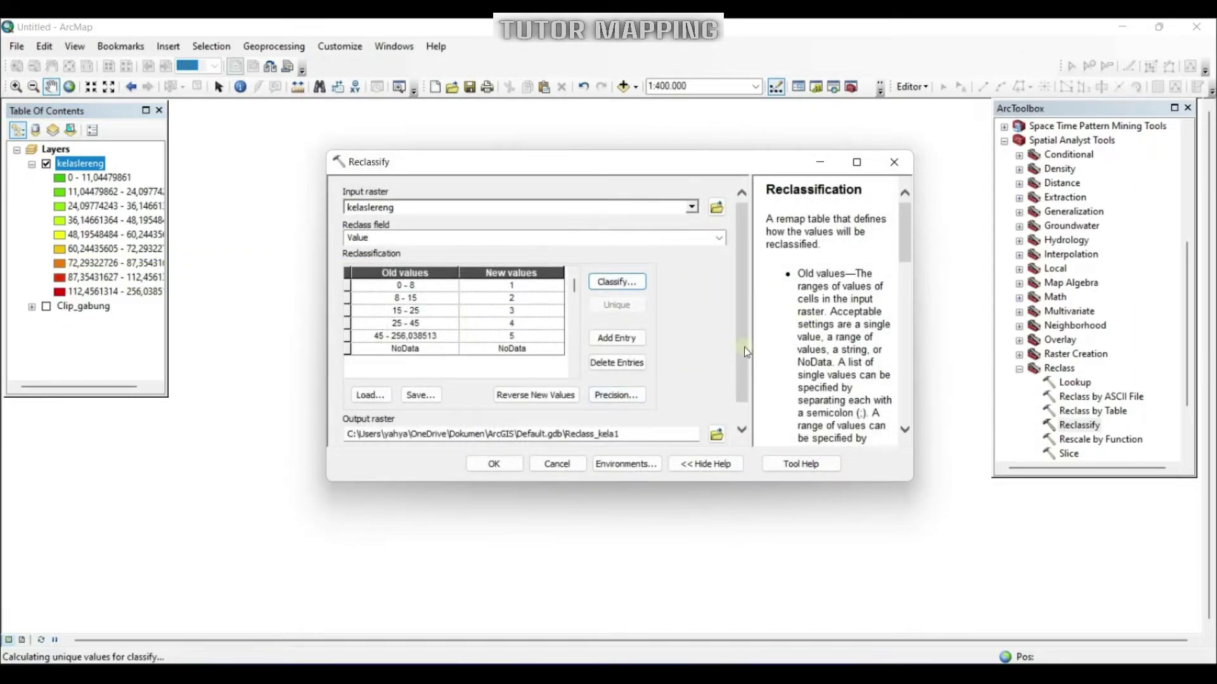
- Save the reclassified output raster as cnth in the LATIHAN folder and run the Reclassify tool
{"action": "scroll", "coordinate": [744, 347], "scroll_direction": "down", "scroll_amount": 2}
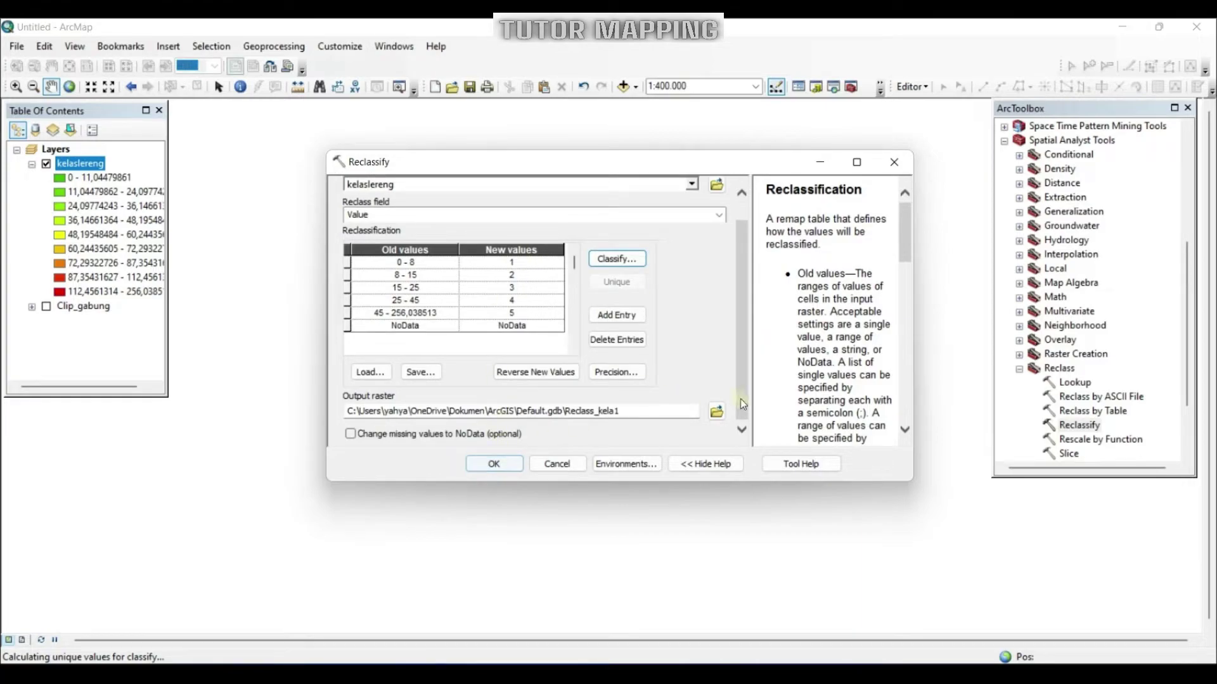
{"action": "left_click", "coordinate": [716, 412]}
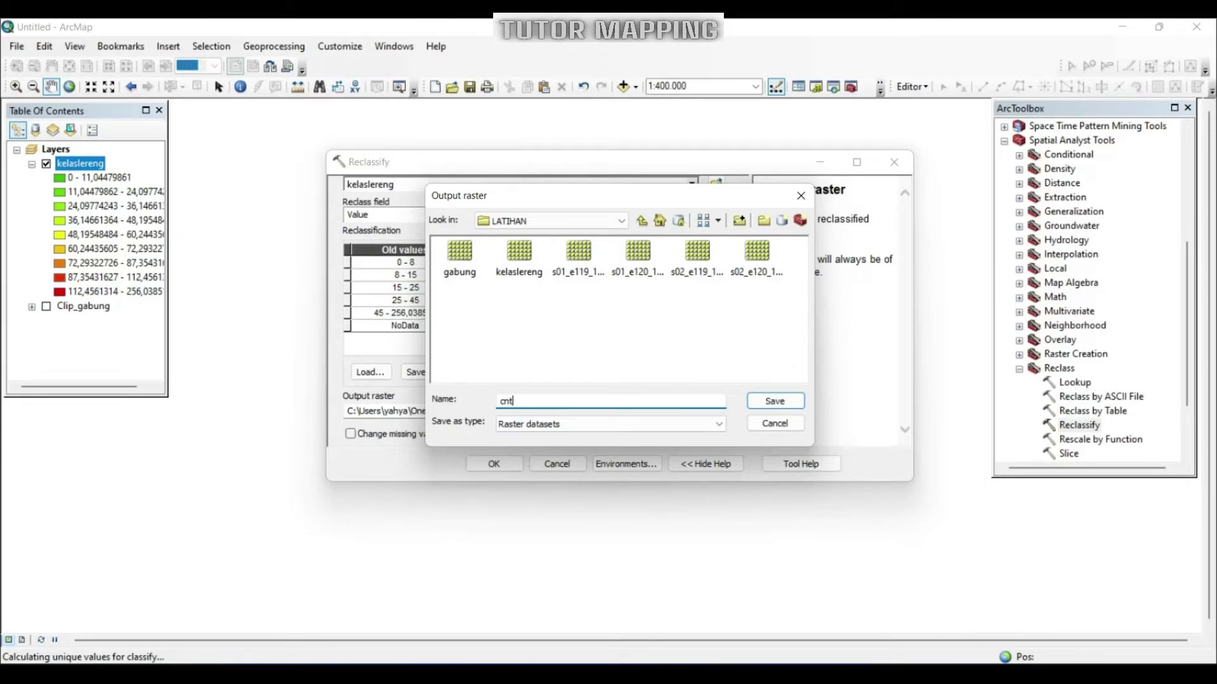
{"action": "left_click", "coordinate": [775, 409]}
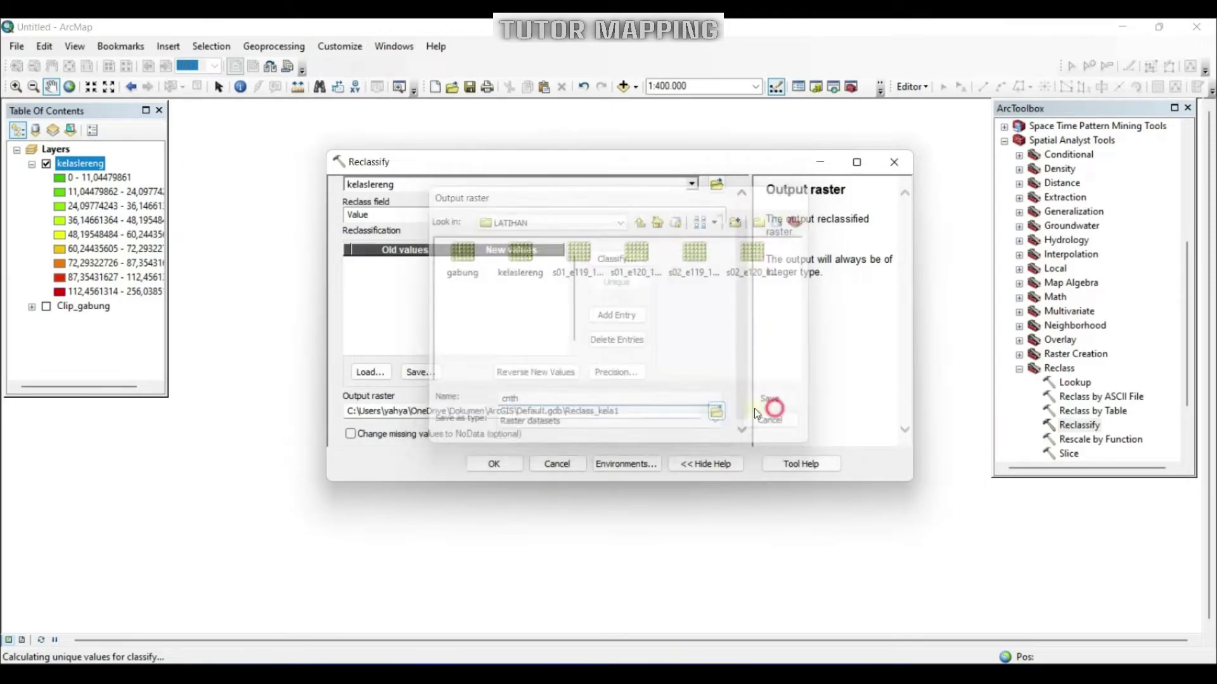
{"action": "left_click", "coordinate": [501, 466]}
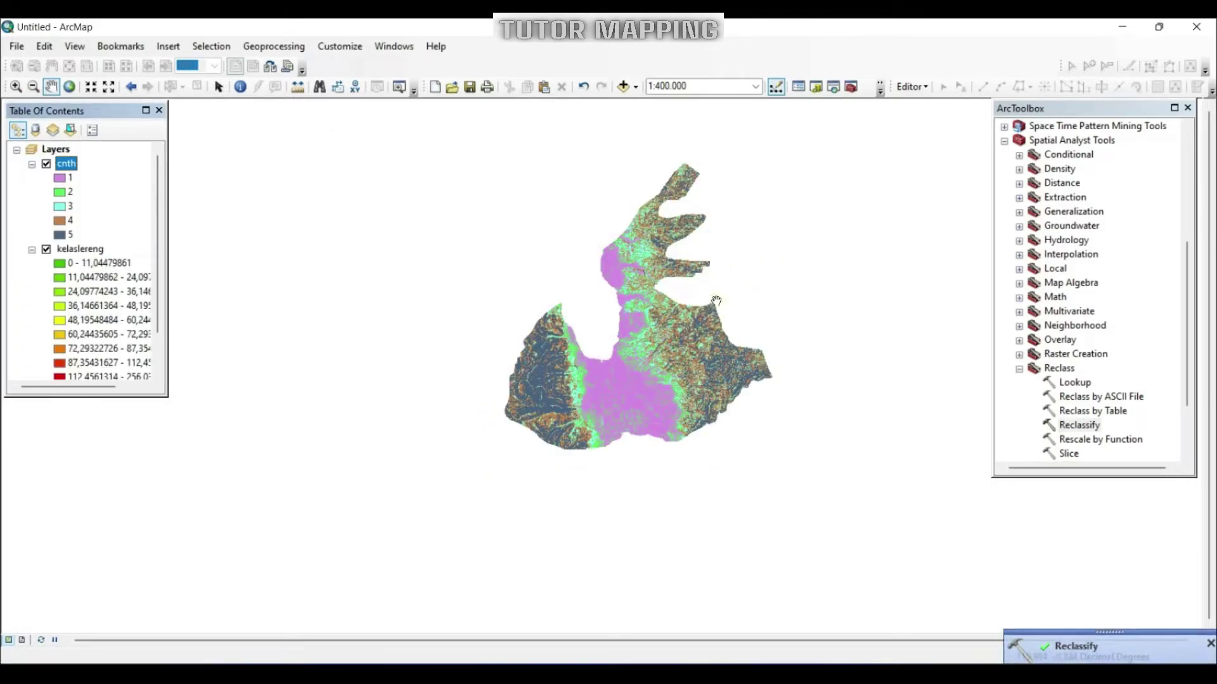
- Hide the kelaslereng layer and open the Raster to Polygon conversion tool
{"action": "left_click", "coordinate": [46, 249]}
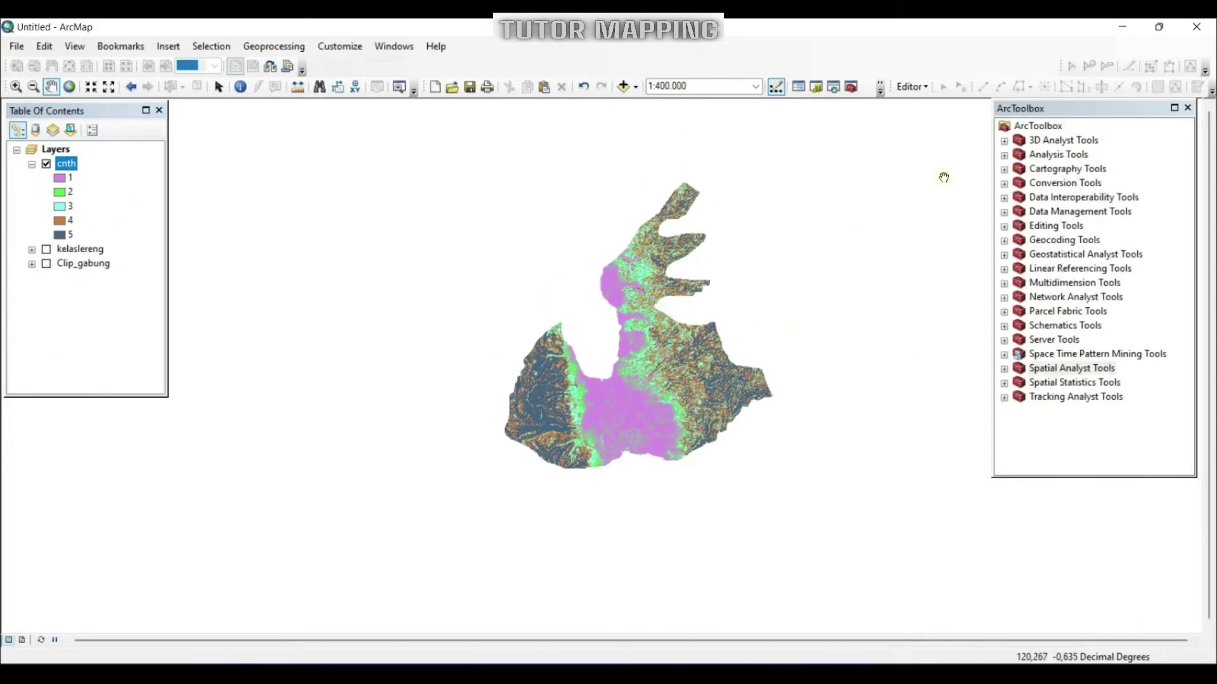
{"action": "left_click_drag", "start_coordinate": [634, 305], "coordinate": [630, 301]}
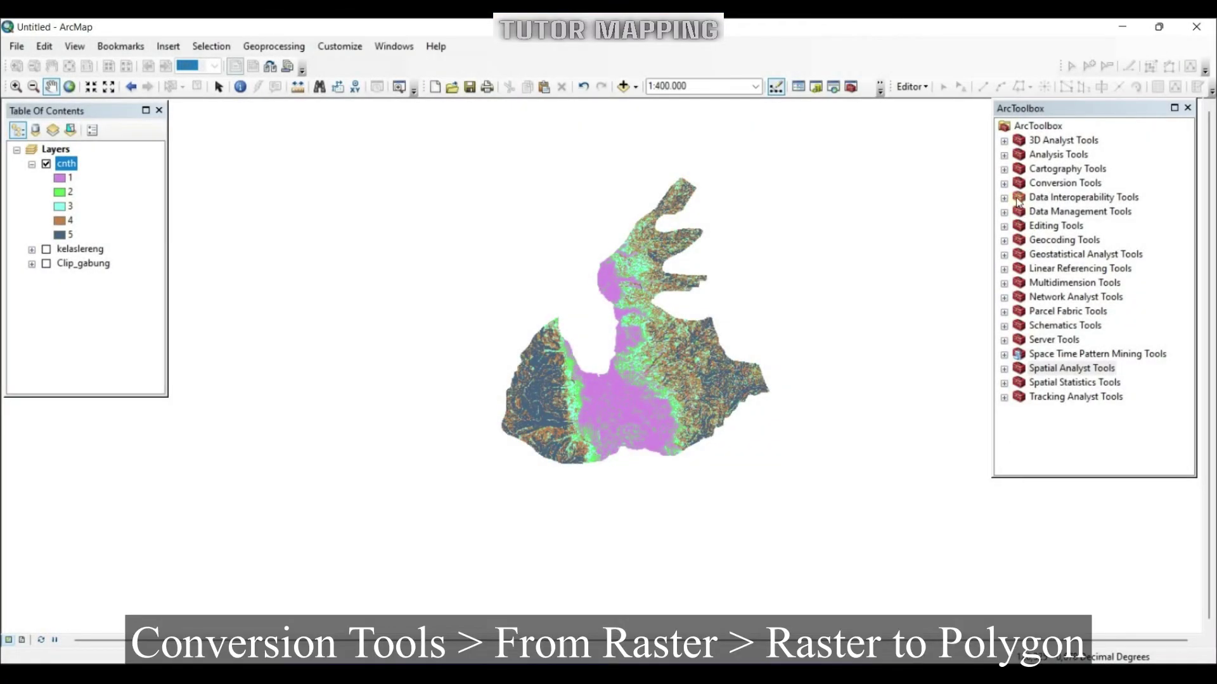
{"action": "left_click", "coordinate": [1004, 183]}
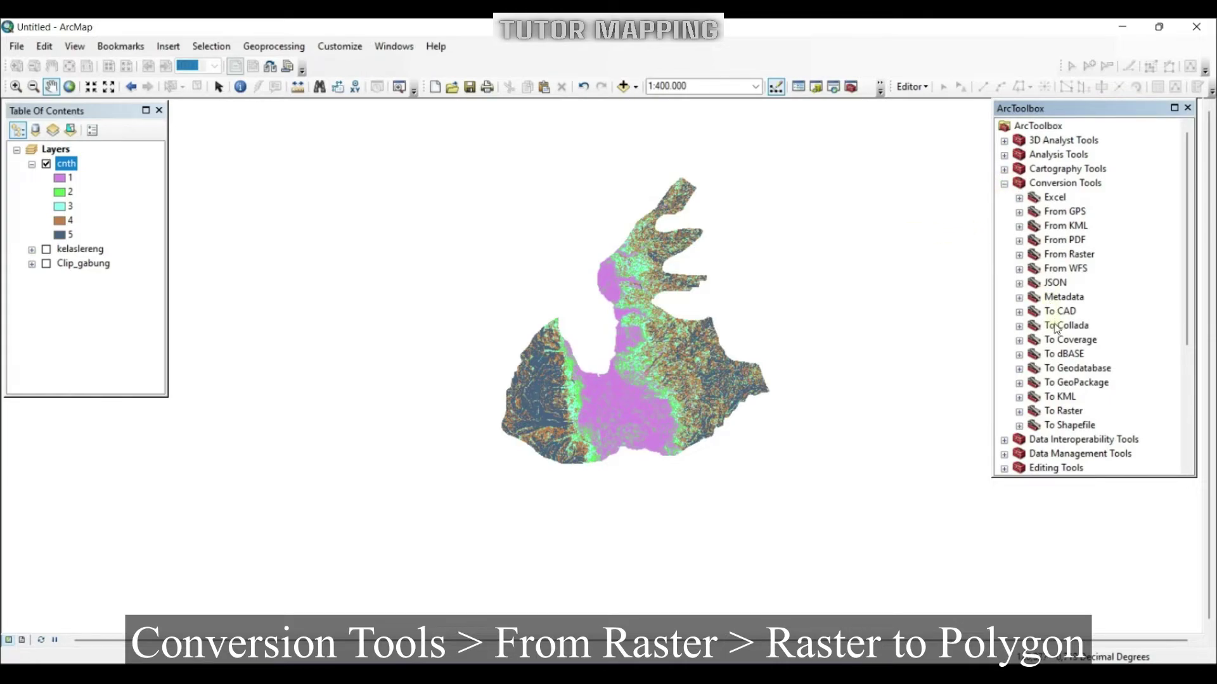
{"action": "left_click", "coordinate": [1029, 254]}
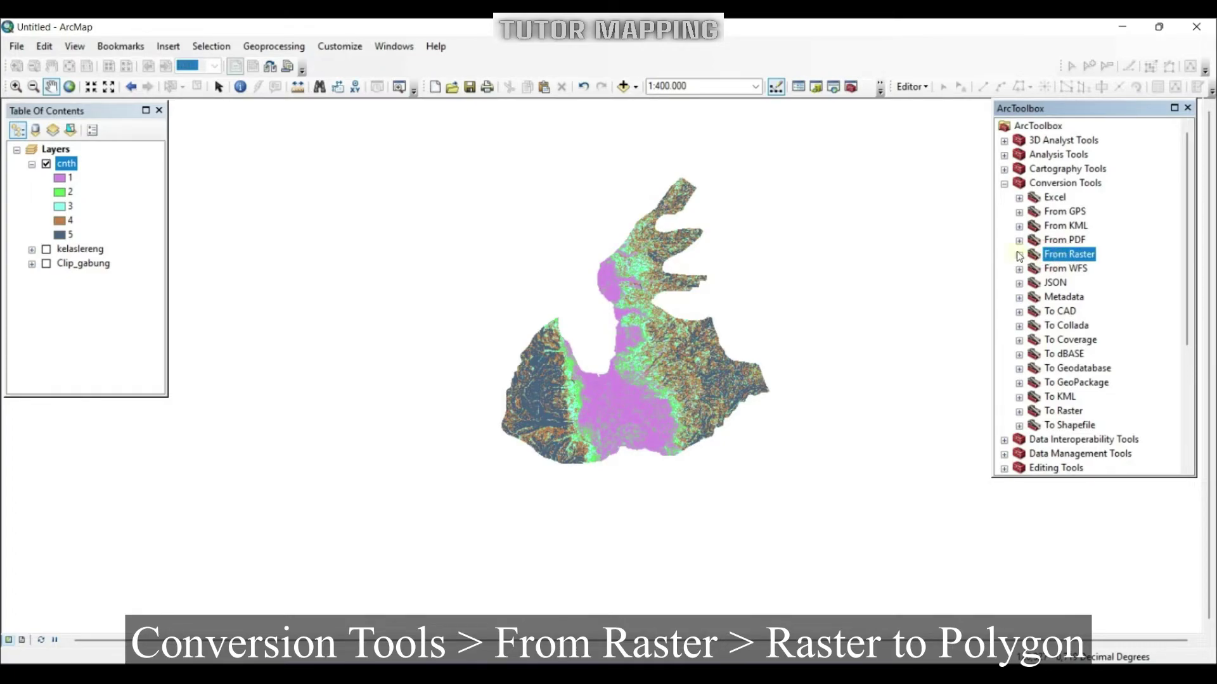
{"action": "left_click", "coordinate": [1019, 255]}
{"action": "double_click", "coordinate": [1071, 311]}
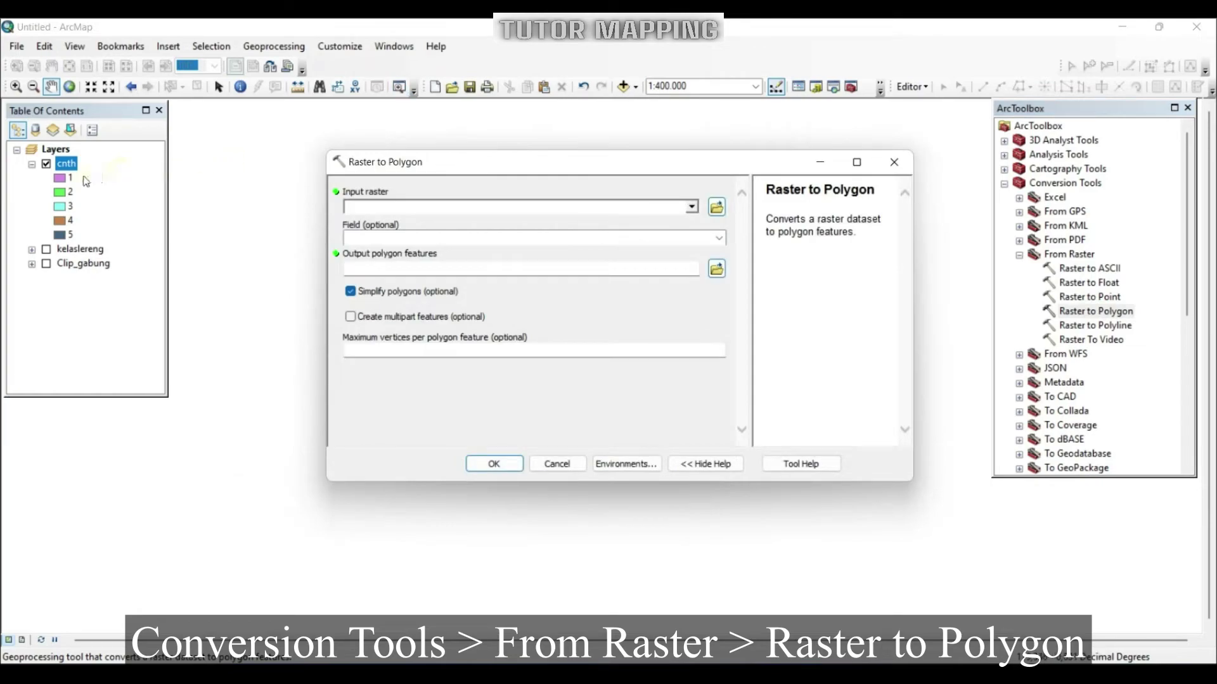
- Convert the cnth raster to polygons on the VALUE field, saving the output as cnth2 in the LATIHAN folder
{"action": "left_click_drag", "start_coordinate": [66, 164], "coordinate": [294, 231]}
{"action": "left_click_drag", "start_coordinate": [365, 216], "coordinate": [366, 208]}
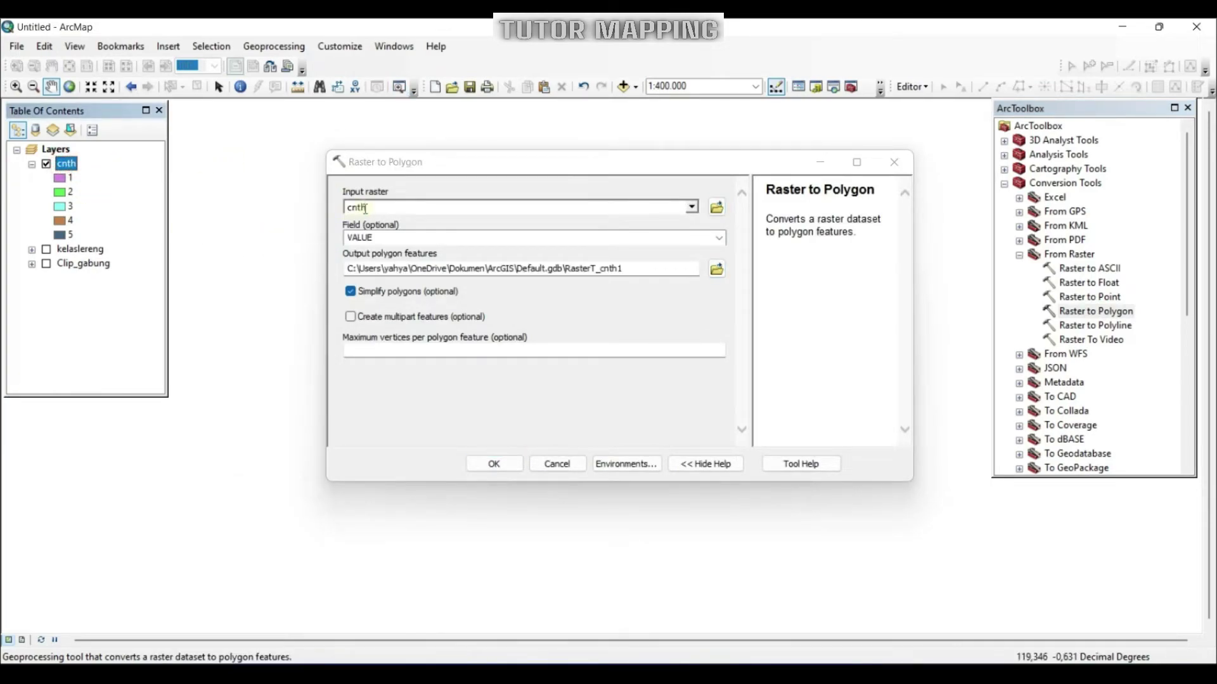
{"action": "left_click", "coordinate": [716, 272]}
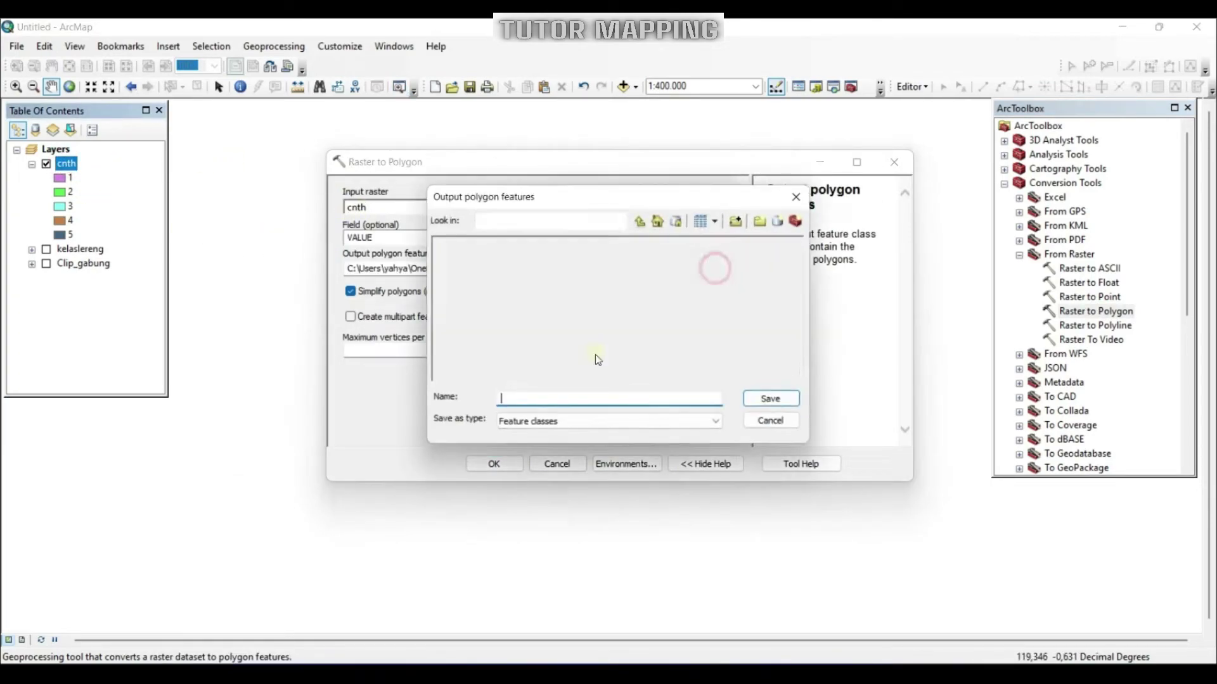
{"action": "type", "text": "cnth2"}
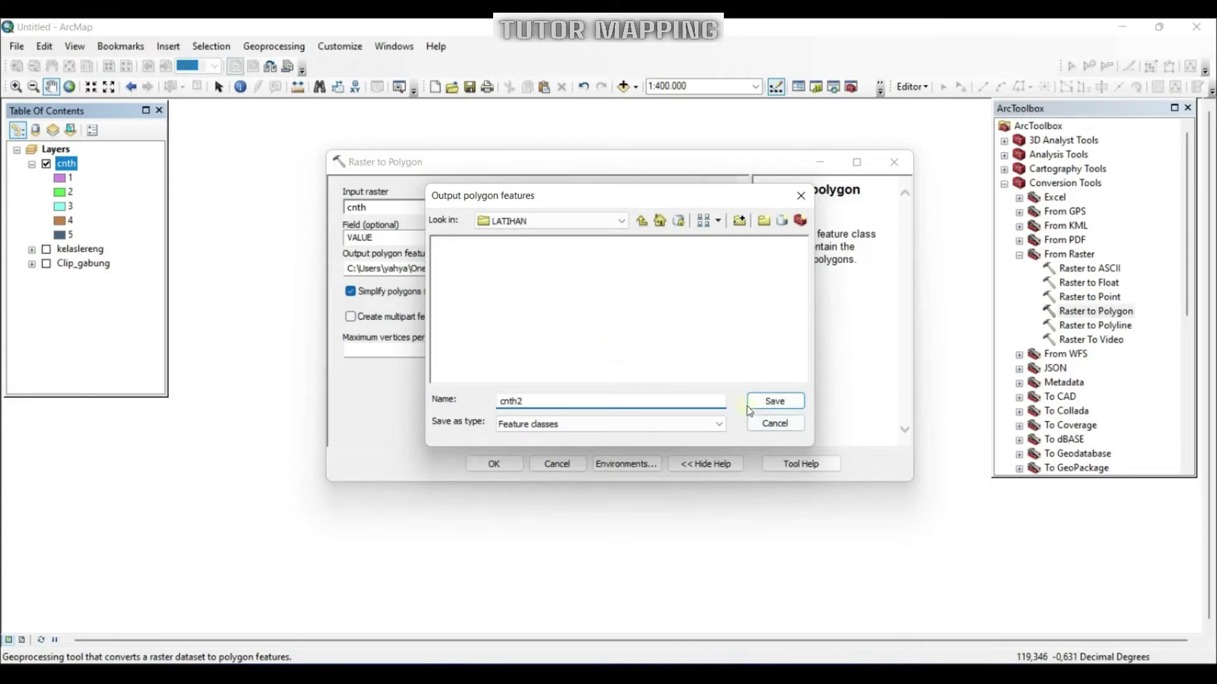
{"action": "left_click", "coordinate": [757, 404]}
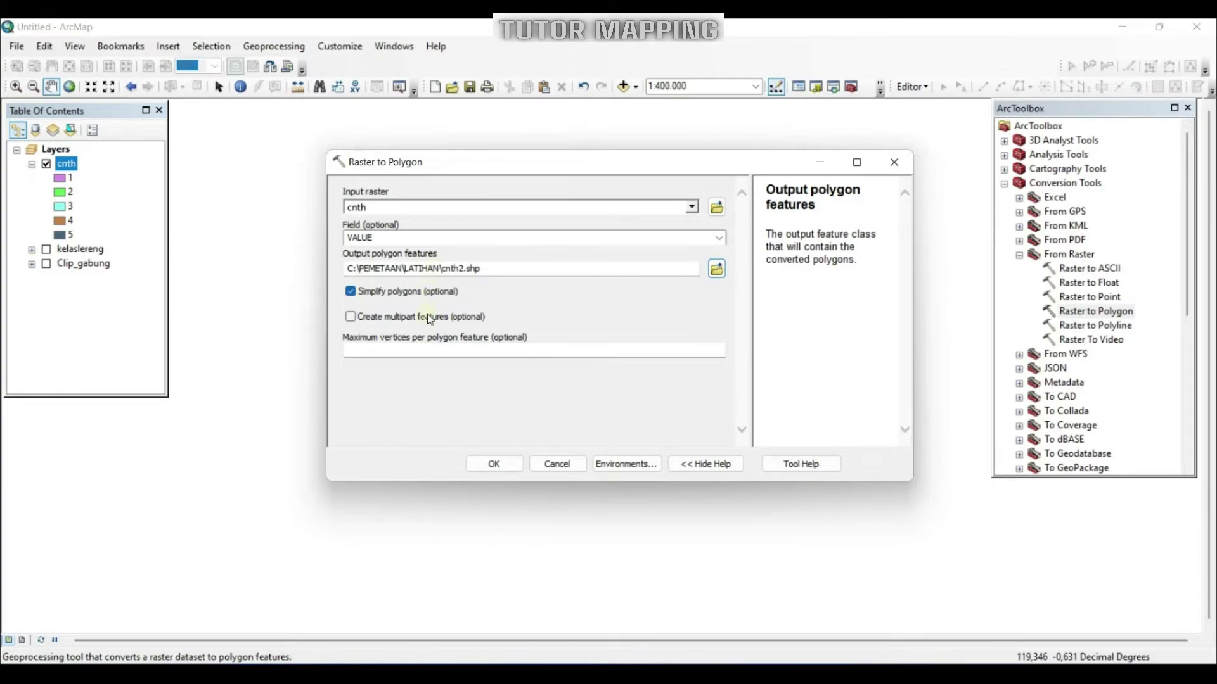
{"action": "left_click", "coordinate": [496, 464]}
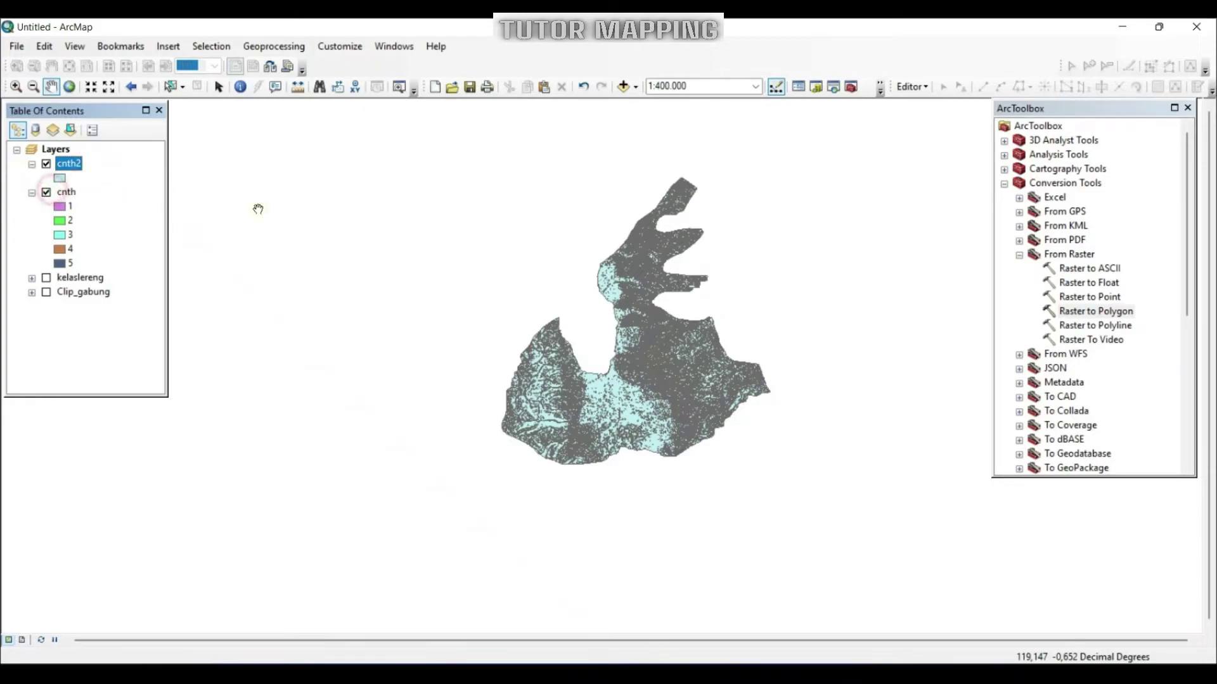
- Remove the cnth, kelaslereng and Clip_gabung layers from the map, keeping only cnth2
{"action": "left_click_drag", "start_coordinate": [774, 274], "coordinate": [701, 266]}
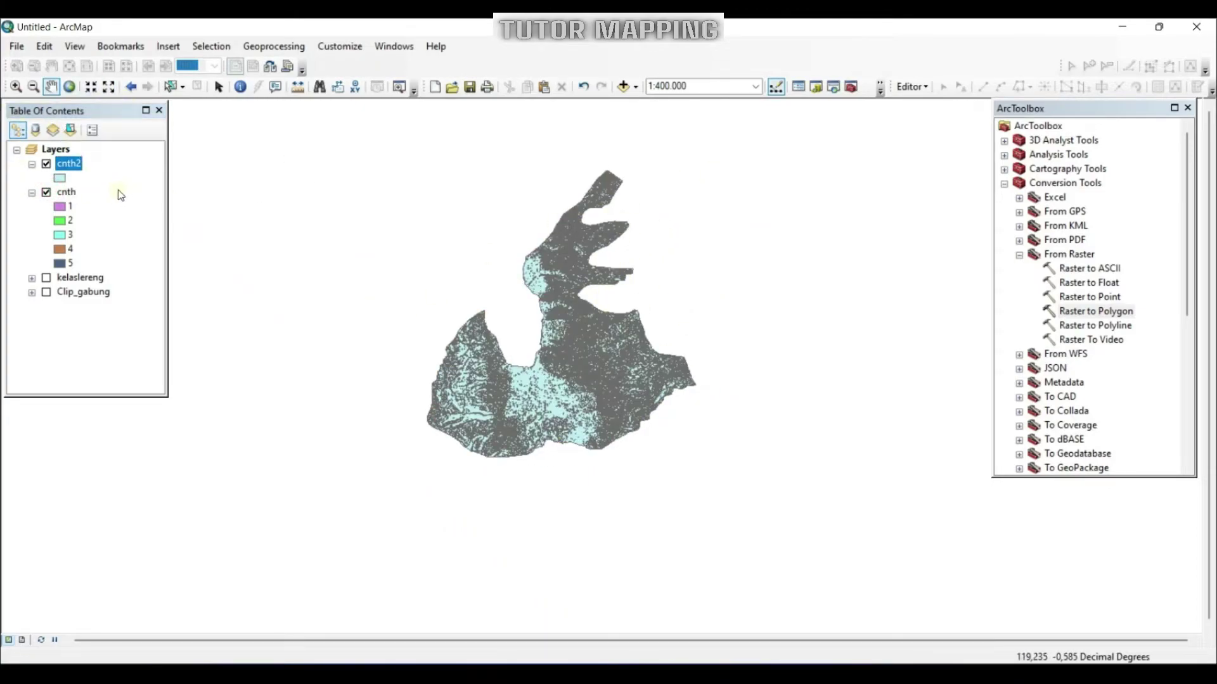
{"action": "right_click", "coordinate": [66, 198]}
{"action": "left_click", "coordinate": [95, 217]}
{"action": "right_click", "coordinate": [71, 192]}
{"action": "left_click", "coordinate": [95, 220]}
{"action": "right_click", "coordinate": [70, 192]}
{"action": "left_click", "coordinate": [95, 220]}
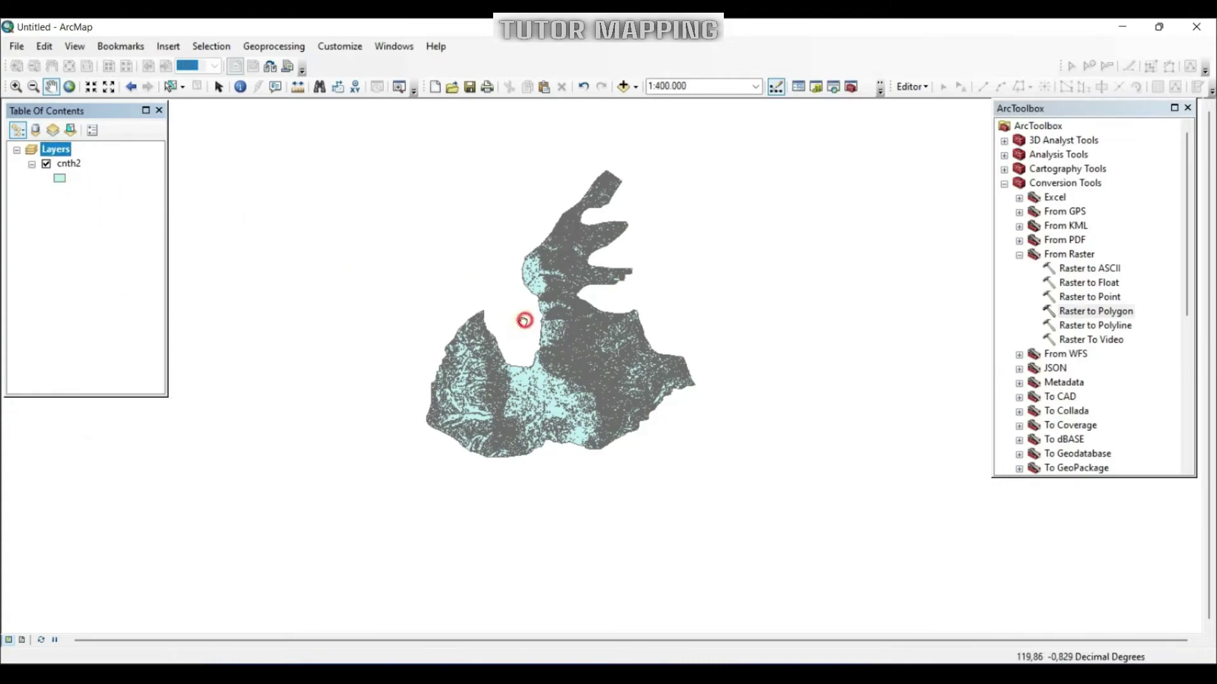
- Examine the record count and gridcode values in the cnth2 attribute table, and close the table
{"action": "right_click", "coordinate": [69, 164]}
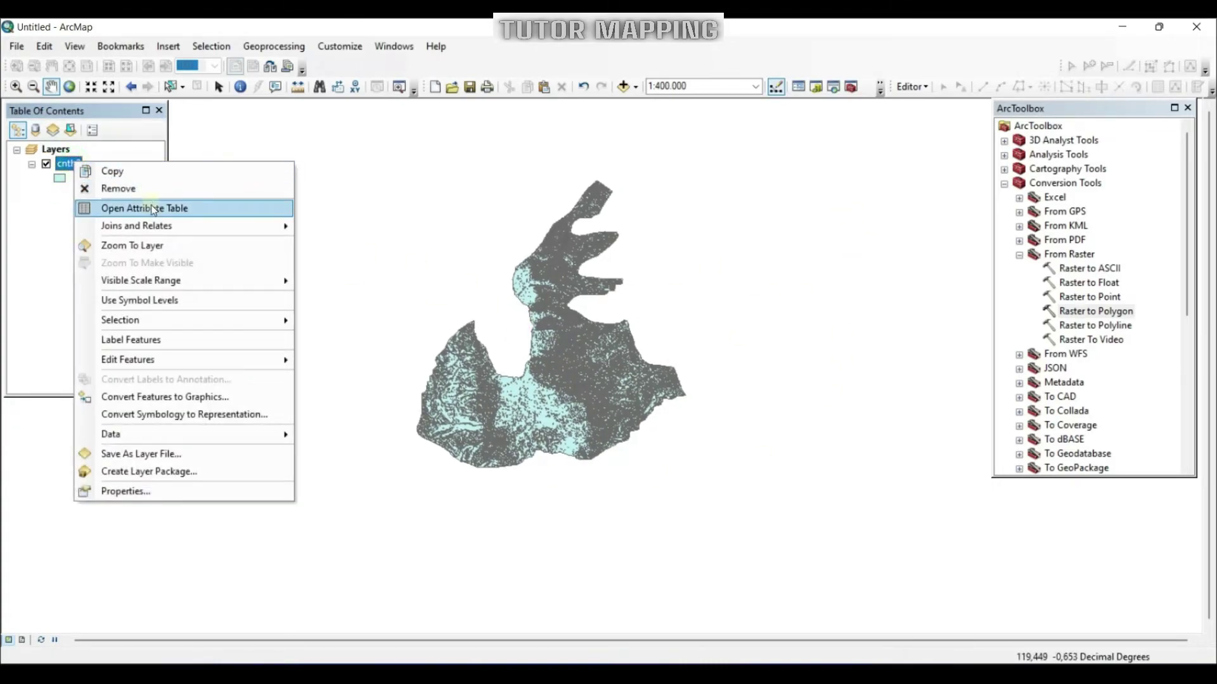
{"action": "left_click", "coordinate": [140, 207]}
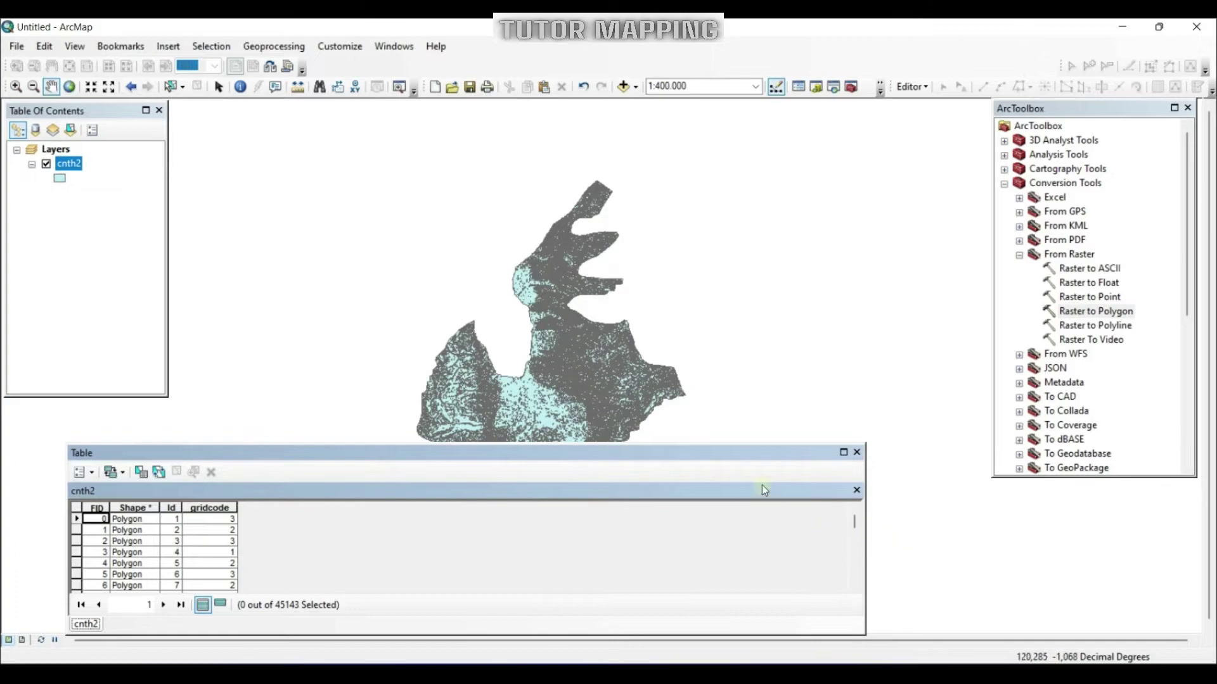
{"action": "left_click_drag", "start_coordinate": [763, 452], "coordinate": [717, 471]}
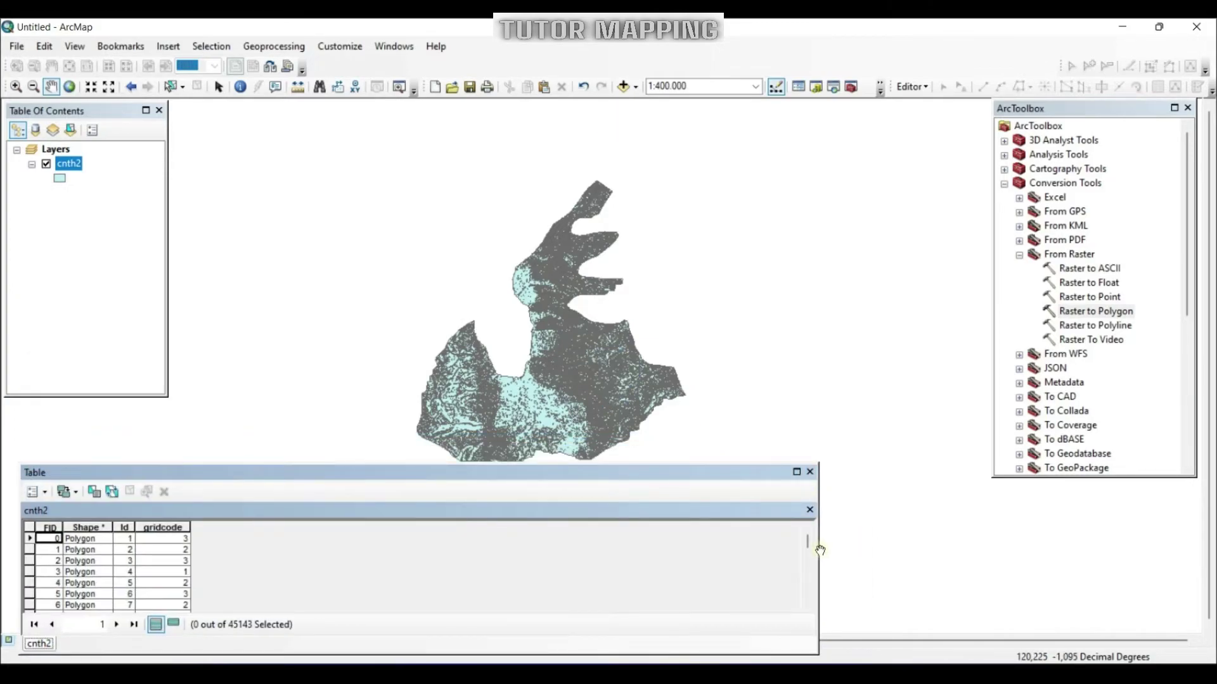
{"action": "left_click_drag", "start_coordinate": [220, 479], "coordinate": [239, 556]}
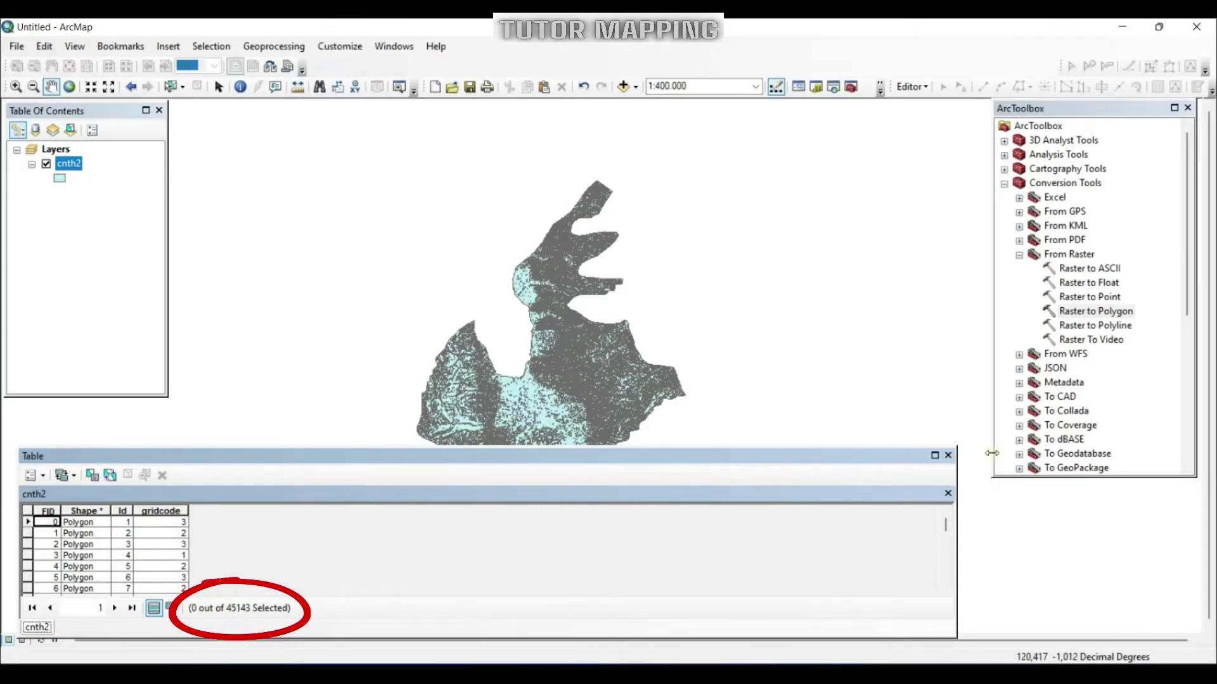
{"action": "left_click", "coordinate": [947, 456]}
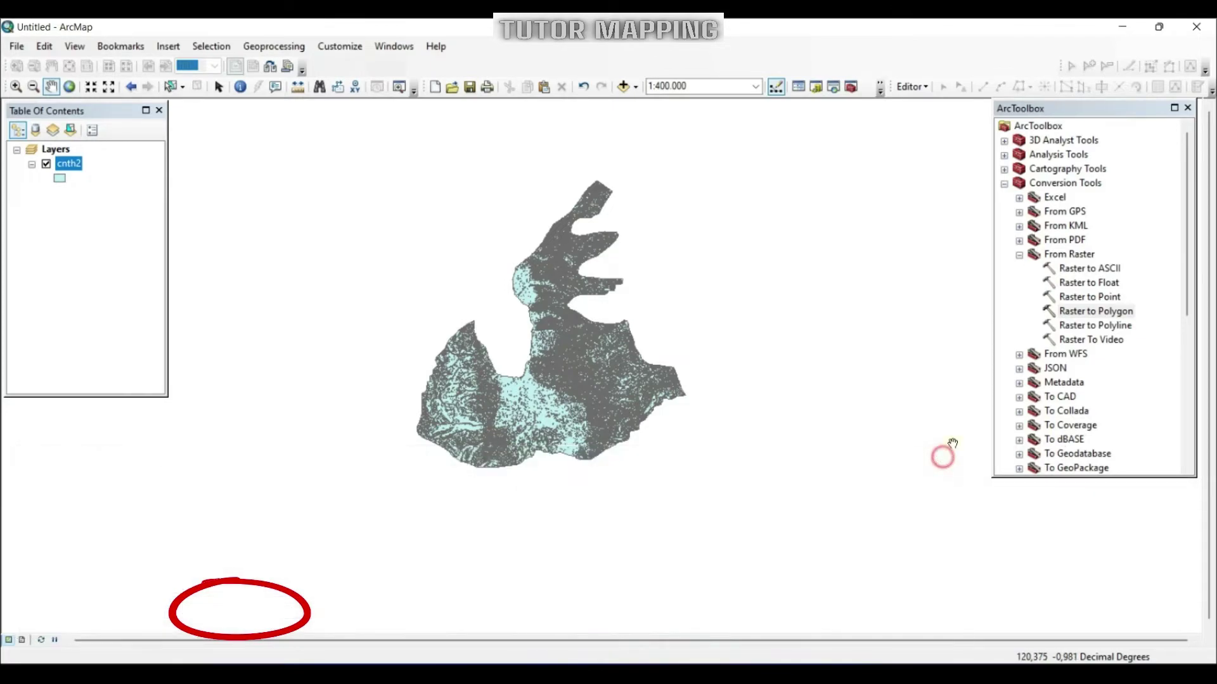
- Close ArcToolbox and open the Dissolve tool with cnth2 as its input features
{"action": "left_click", "coordinate": [1187, 108]}
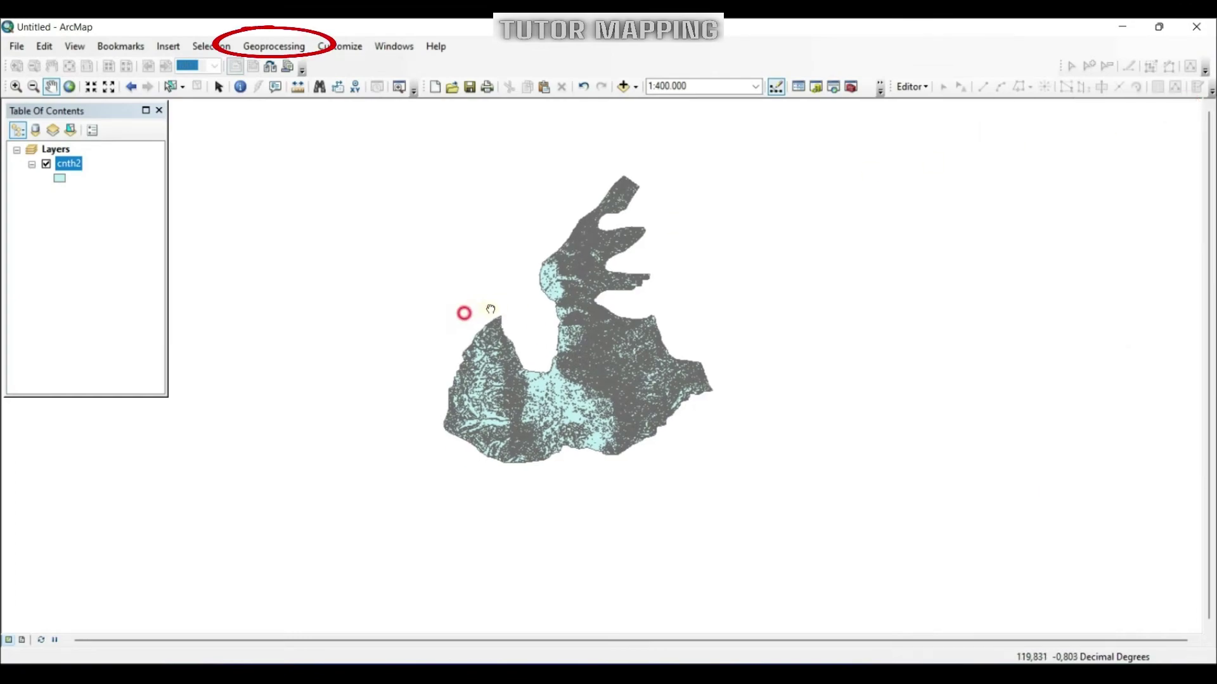
{"action": "left_click", "coordinate": [274, 47]}
{"action": "left_click", "coordinate": [280, 151]}
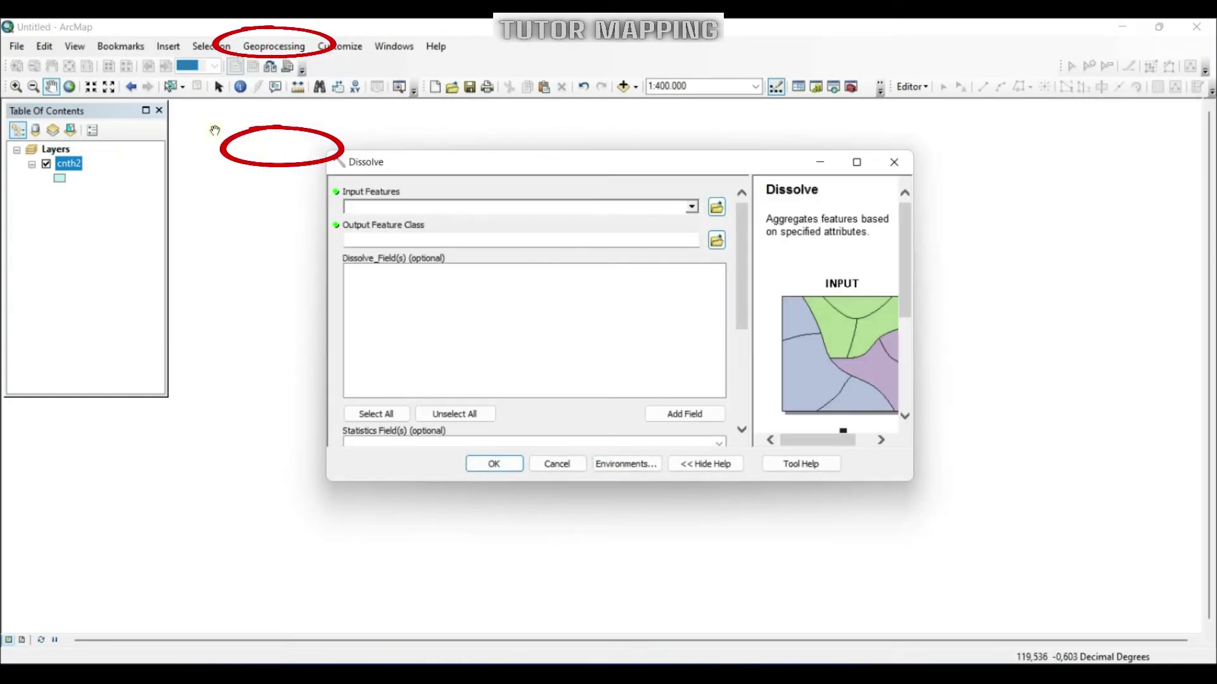
{"action": "left_click_drag", "start_coordinate": [69, 164], "coordinate": [470, 218]}
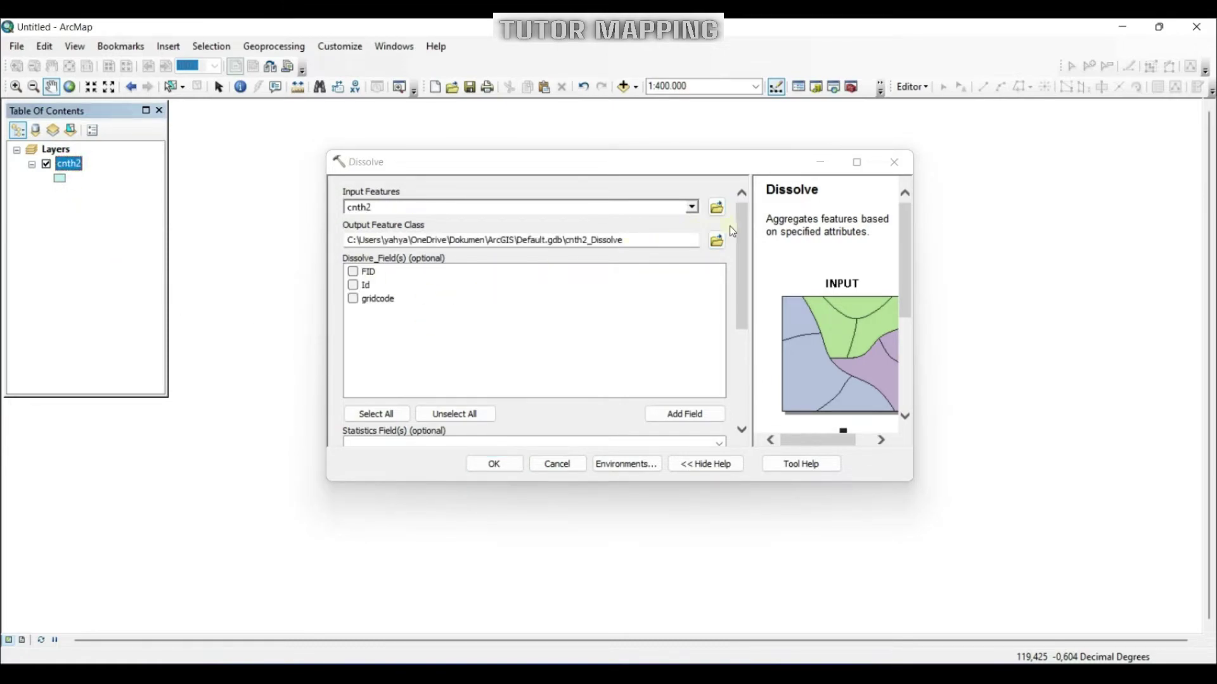
- Save the dissolve output as cnth3 in the LATIHAN folder, choose gridcode as the dissolve field and run the tool
{"action": "left_click", "coordinate": [717, 240]}
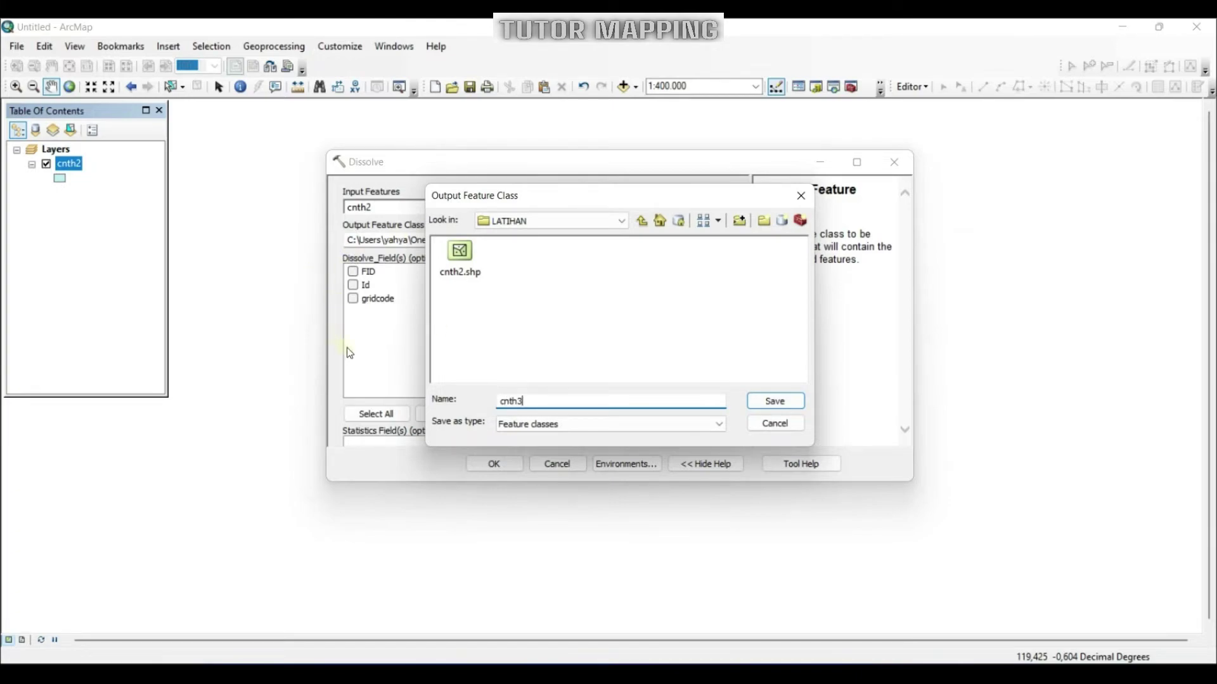
{"action": "left_click", "coordinate": [794, 401]}
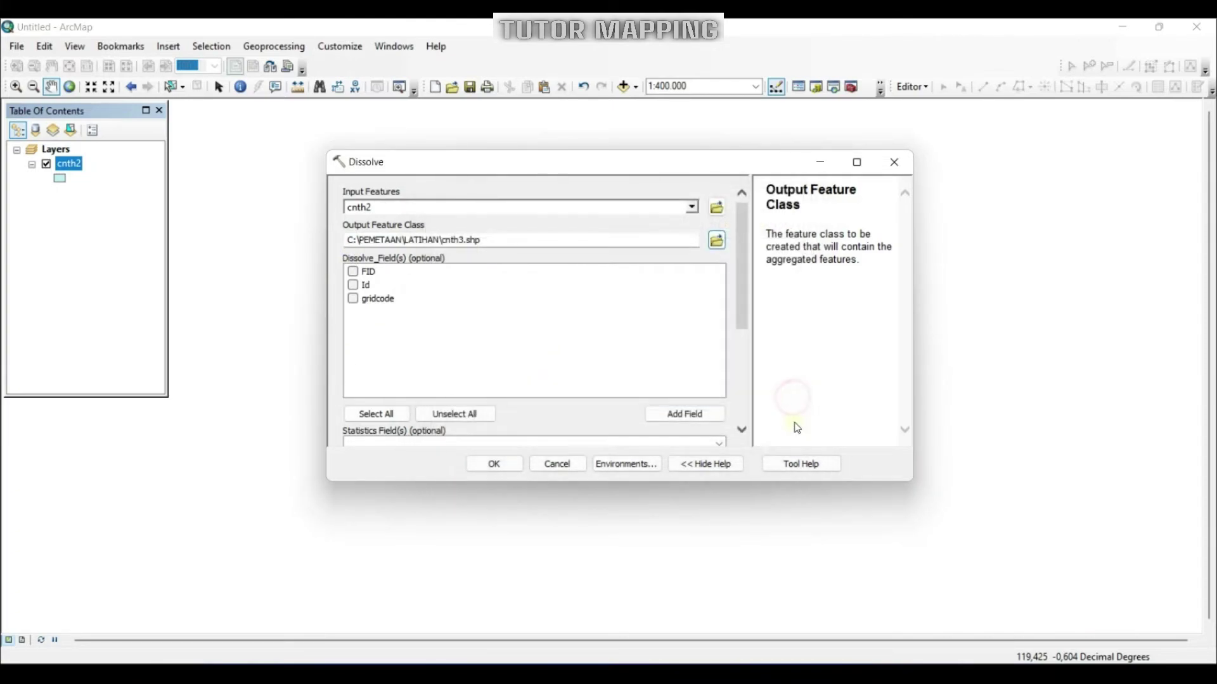
{"action": "left_click", "coordinate": [365, 303]}
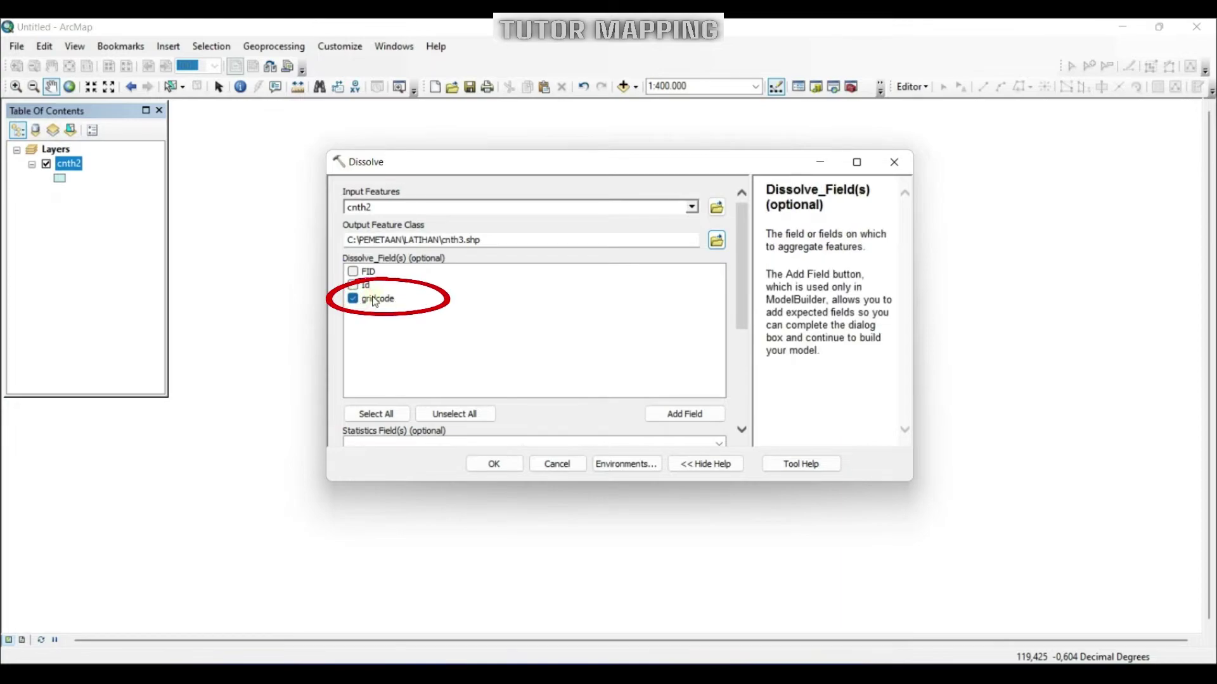
{"action": "left_click", "coordinate": [495, 465]}
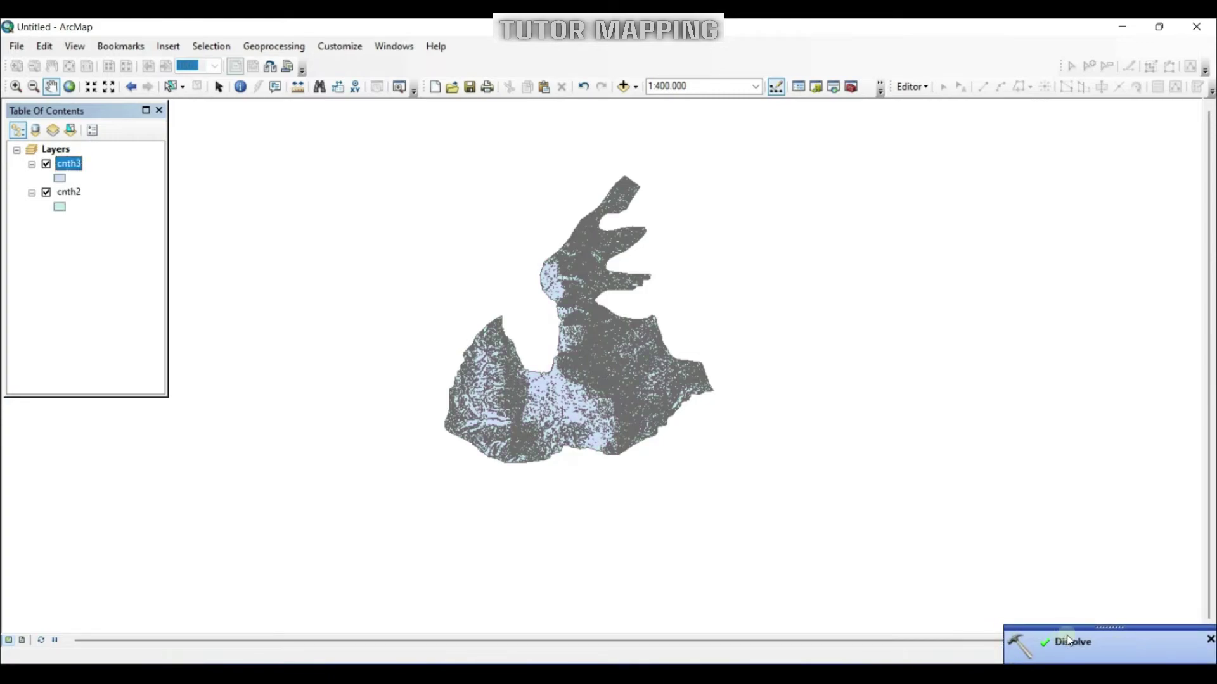
{"action": "left_click", "coordinate": [1209, 640]}
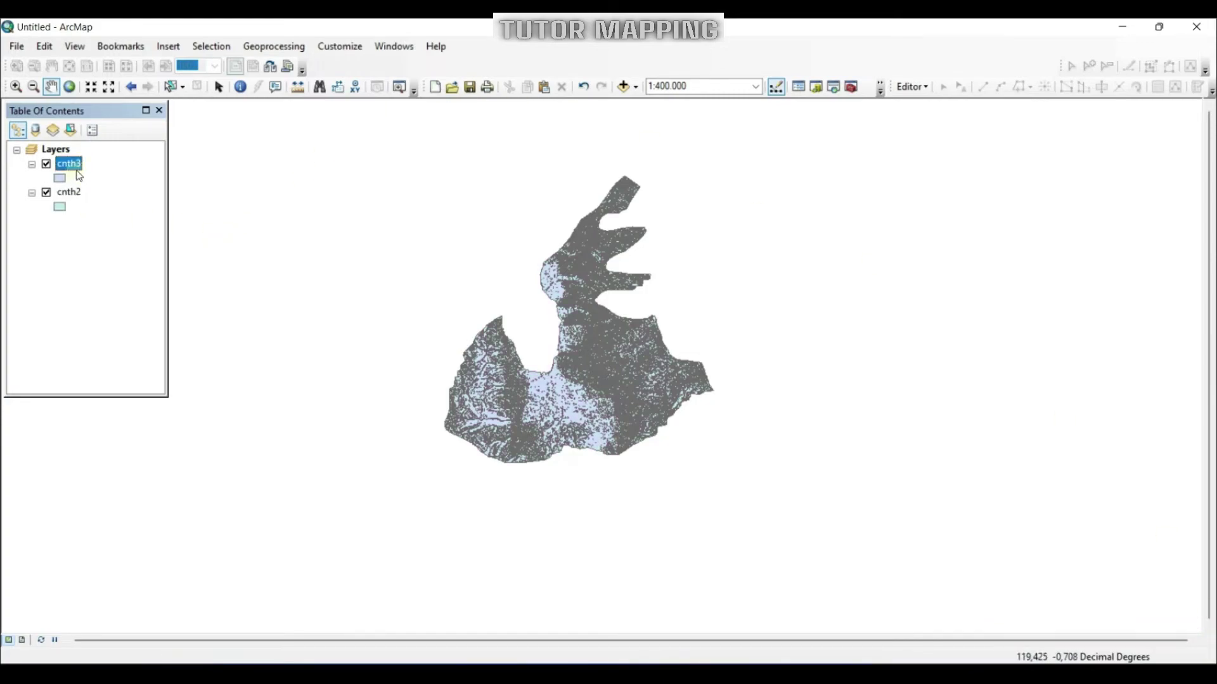
- Hide and collapse the cnth2 layer, leaving only the dissolved cnth3 layer displayed
{"action": "left_click", "coordinate": [48, 194]}
{"action": "left_click", "coordinate": [32, 194]}
{"action": "left_click", "coordinate": [47, 164]}
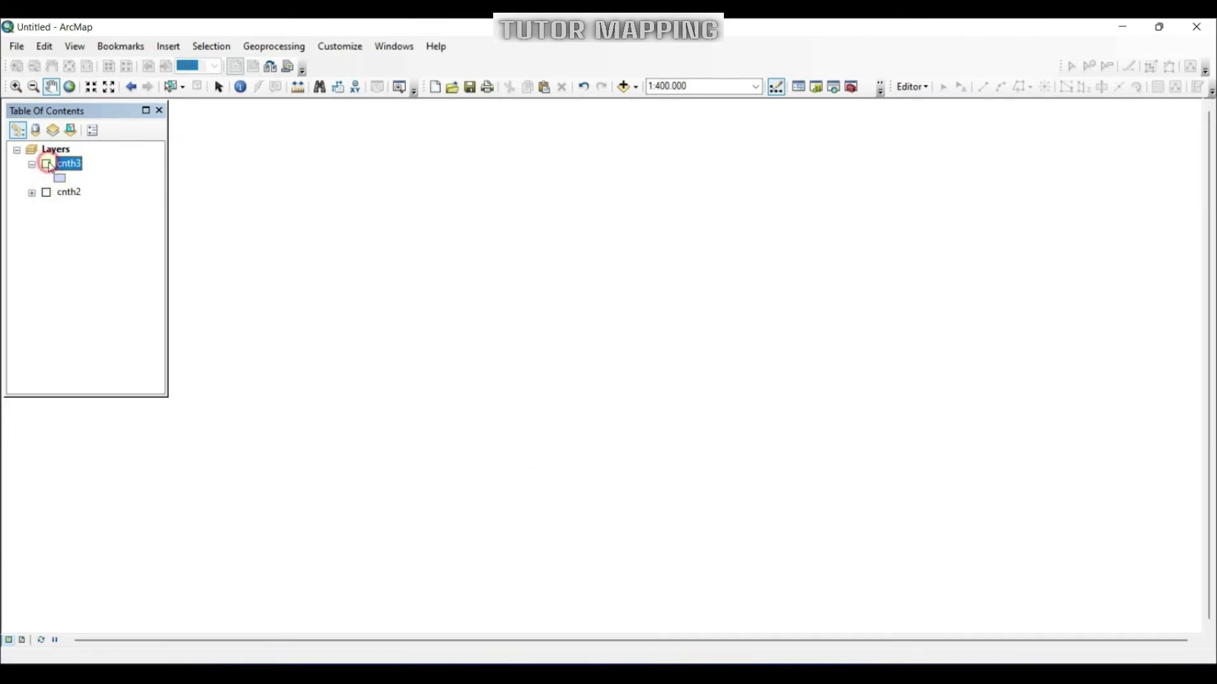
{"action": "left_click", "coordinate": [47, 164]}
- Open the attribute table of cnth3 to check its dissolved records
{"action": "right_click", "coordinate": [66, 164]}
{"action": "left_click", "coordinate": [139, 203]}
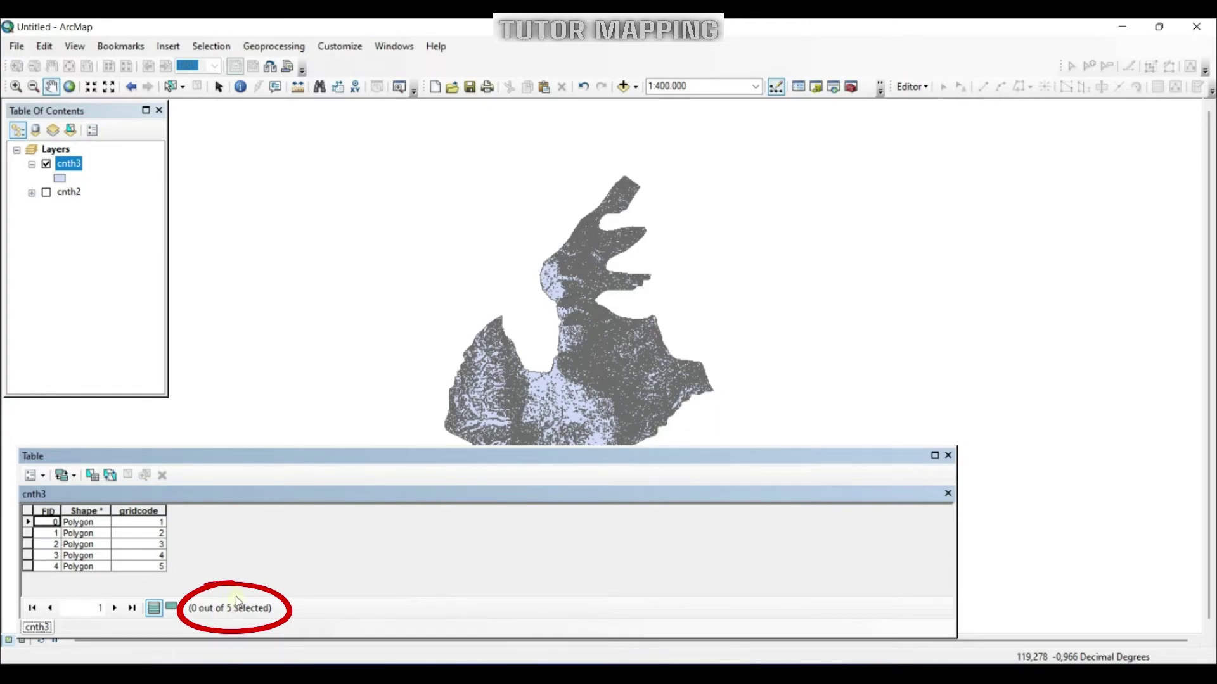
{"action": "mouse_move", "coordinate": [717, 274]}
{"action": "left_mouse_down"}
{"action": "mouse_move", "coordinate": [899, 378]}
{"action": "mouse_move", "coordinate": [847, 260]}
{"action": "left_mouse_up"}
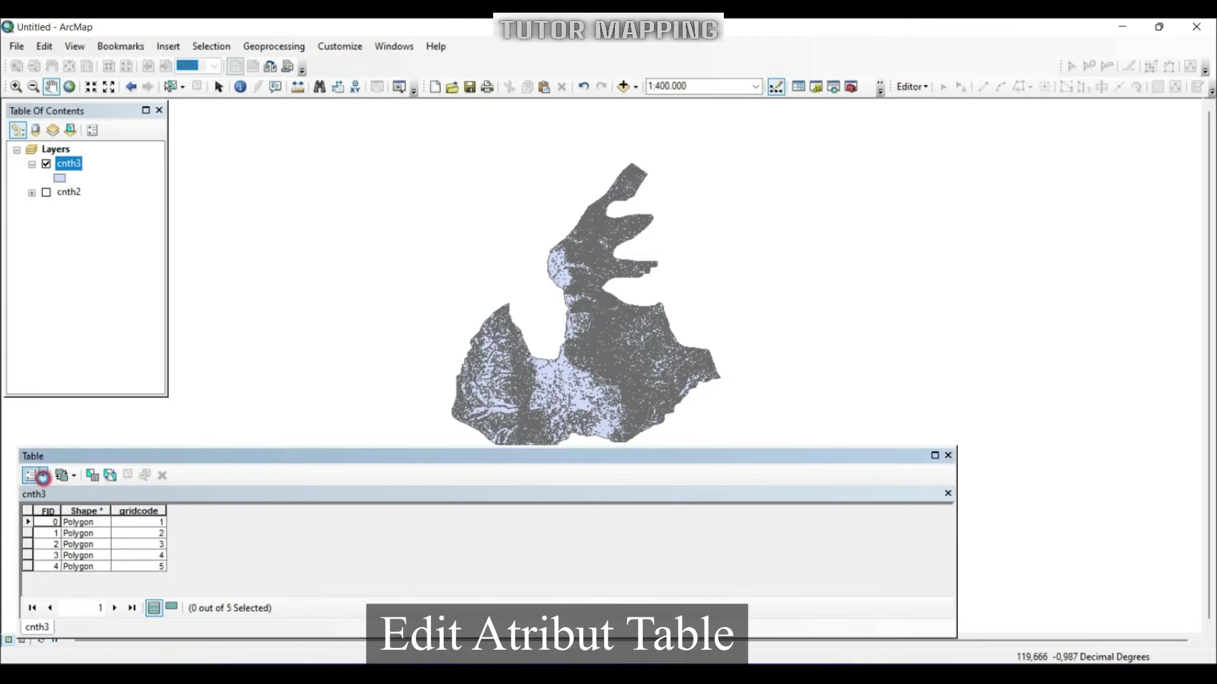
- Add a text field named Kelas to the cnth3 attribute table and narrow its column
{"action": "left_click", "coordinate": [31, 475]}
{"action": "left_click", "coordinate": [119, 222]}
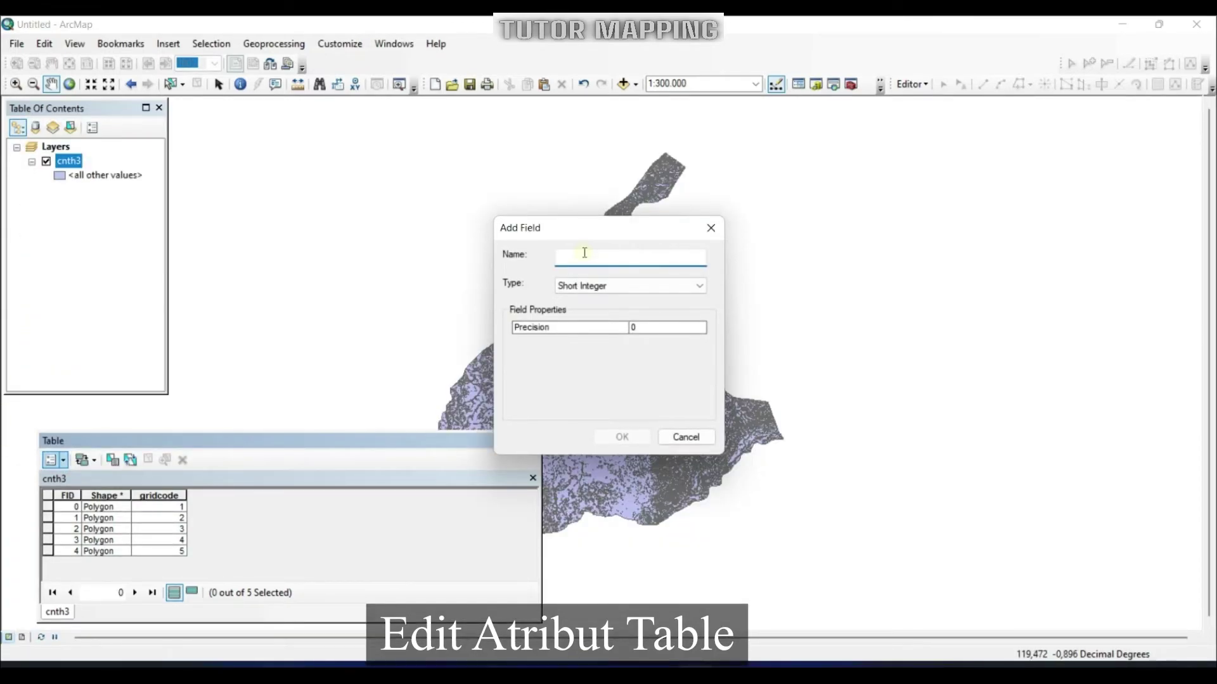
{"action": "type", "text": "Ke"}
{"action": "left_click", "coordinate": [625, 284]}
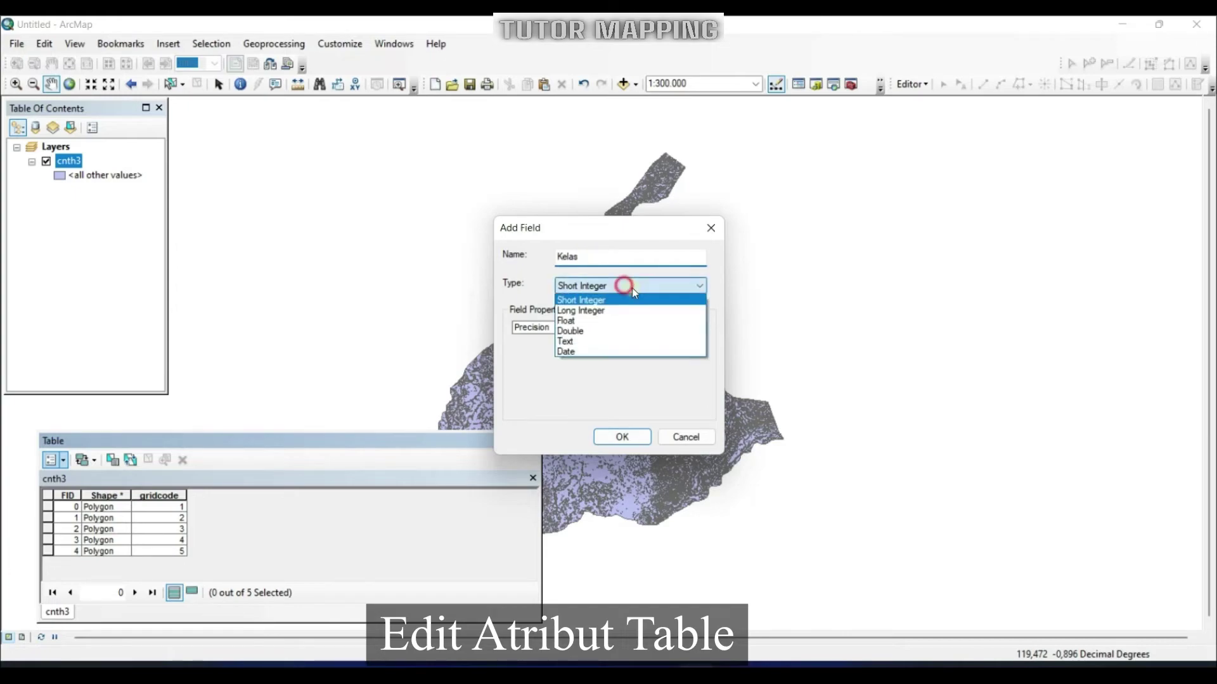
{"action": "left_click", "coordinate": [569, 343]}
{"action": "left_click", "coordinate": [622, 437]}
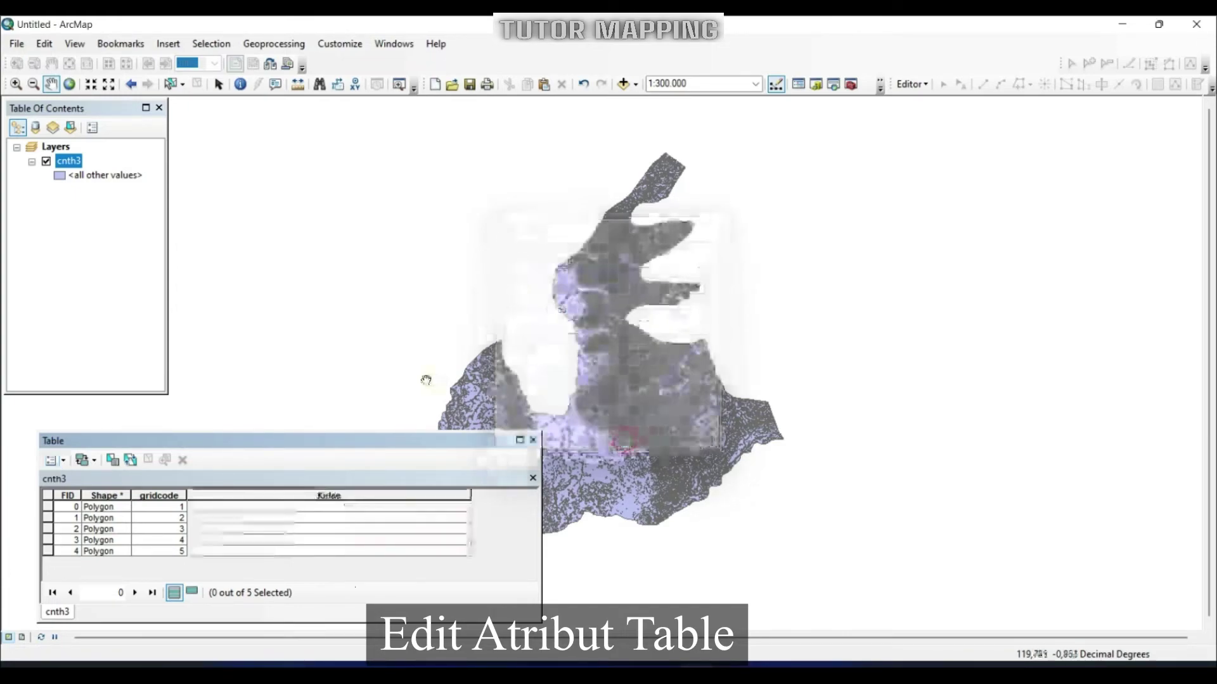
{"action": "left_click_drag", "start_coordinate": [470, 494], "coordinate": [355, 495]}
- Add a text field named keterangan to the cnth3 attribute table and narrow the Kelas and keterangan columns
{"action": "left_click", "coordinate": [49, 460]}
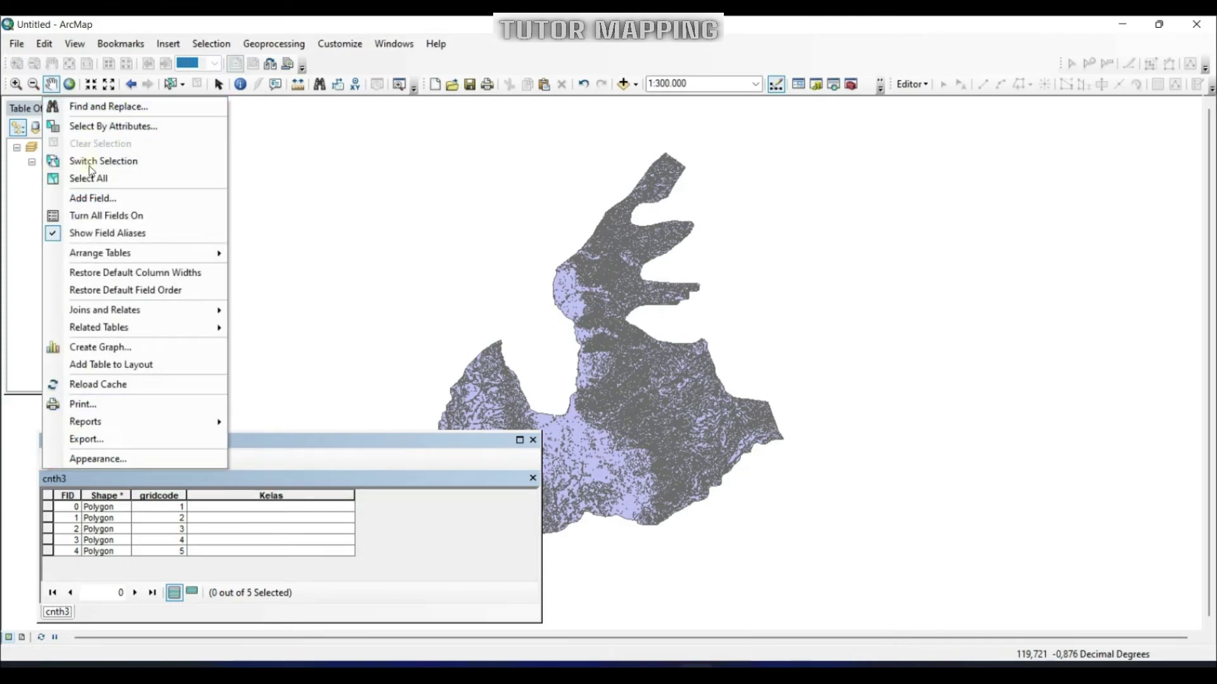
{"action": "left_click", "coordinate": [88, 199]}
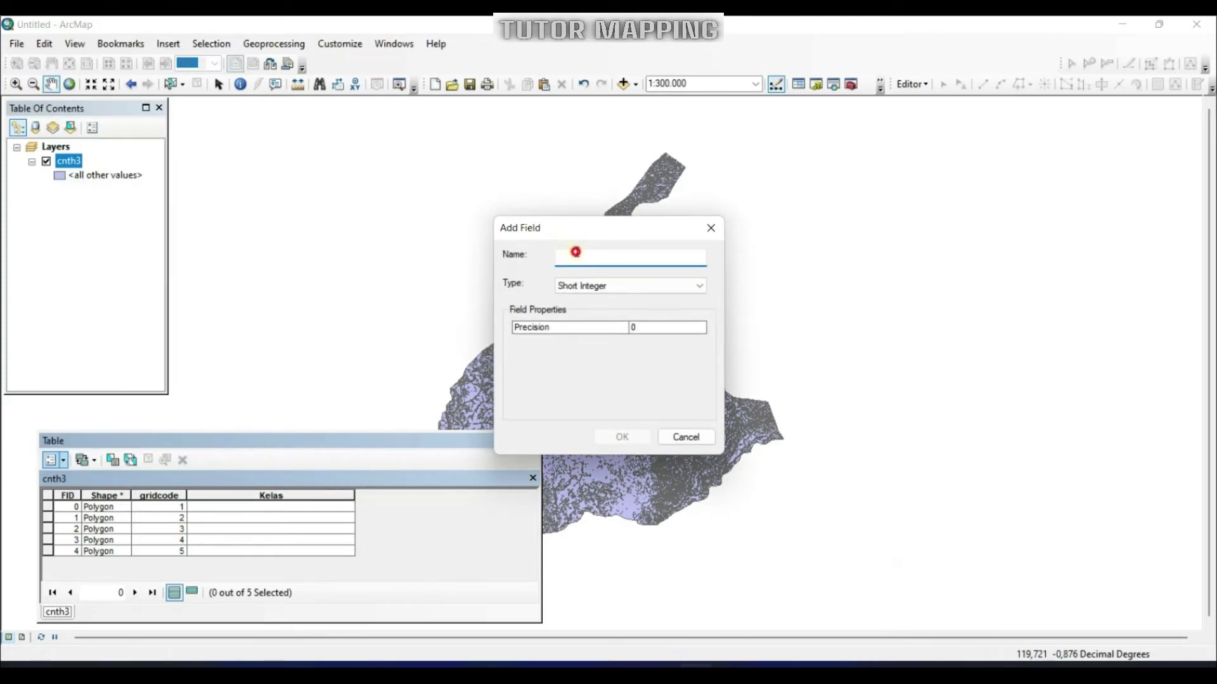
{"action": "type", "text": "keterangan"}
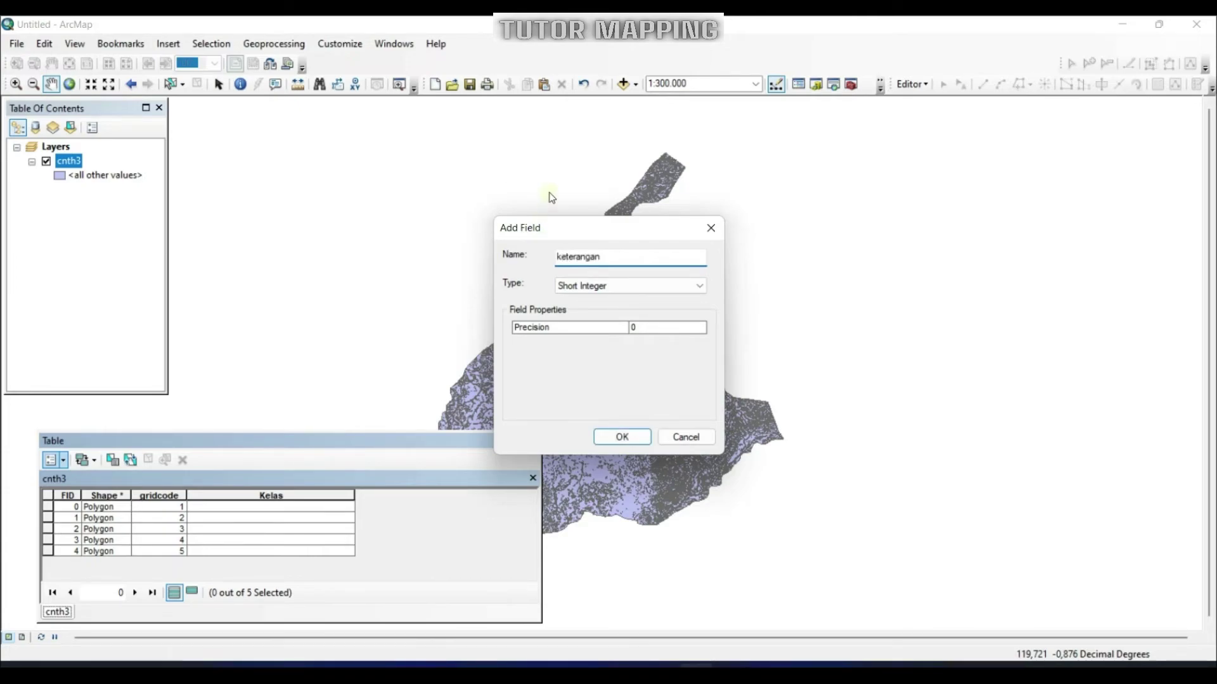
{"action": "left_click", "coordinate": [629, 285]}
{"action": "left_click", "coordinate": [575, 337]}
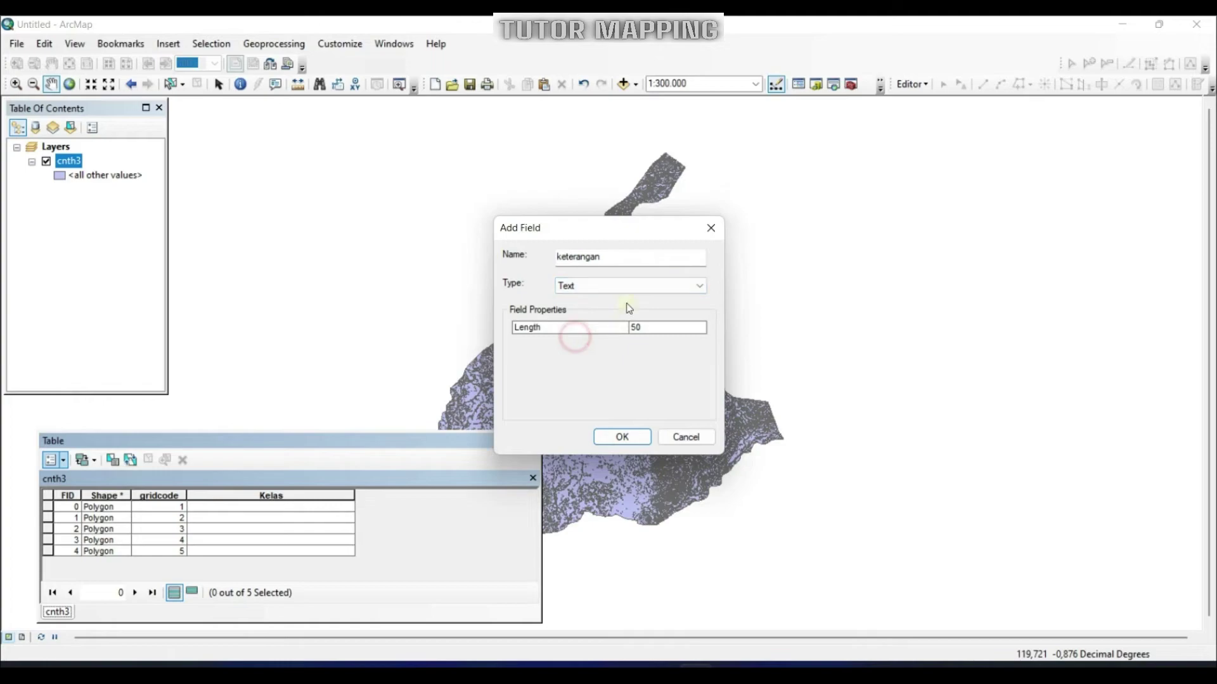
{"action": "left_click", "coordinate": [621, 436]}
{"action": "left_click_drag", "start_coordinate": [356, 500], "coordinate": [329, 500]}
{"action": "left_click_drag", "start_coordinate": [491, 497], "coordinate": [461, 497]}
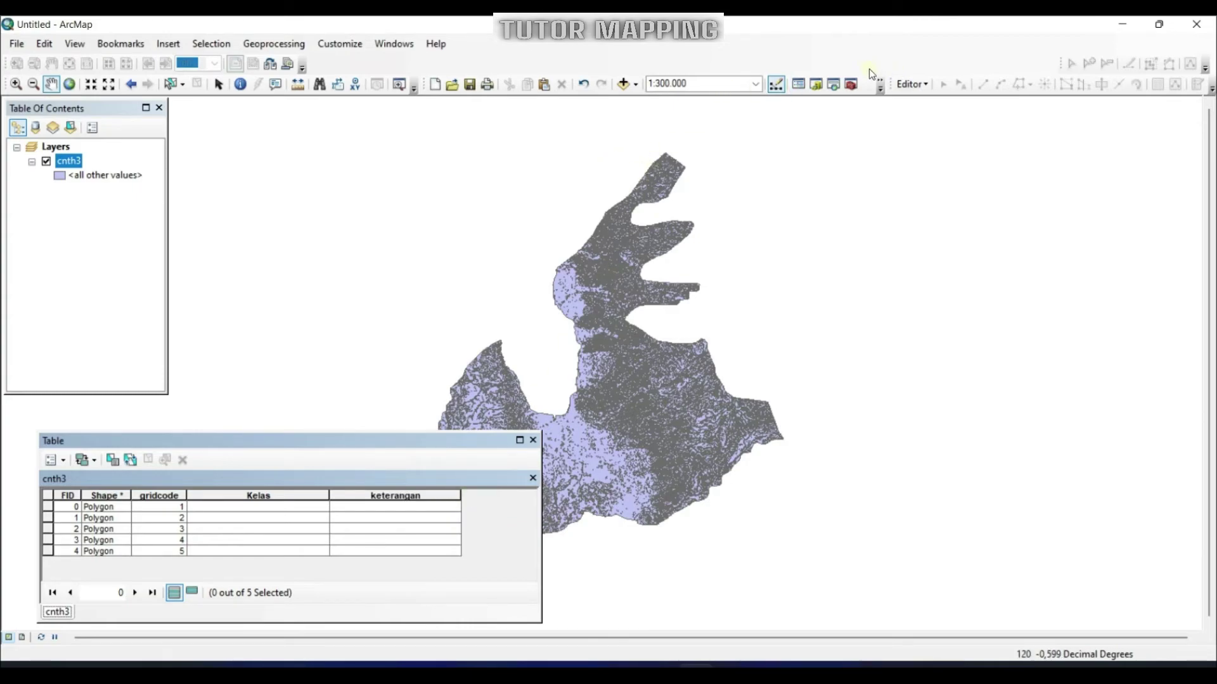
- Start an edit session and fill Kelas for gridcodes 1 to 5 with 0-8%, 8-15%, 15-25%, 25-45% and >45
{"action": "left_click", "coordinate": [911, 83]}
{"action": "left_click", "coordinate": [926, 100]}
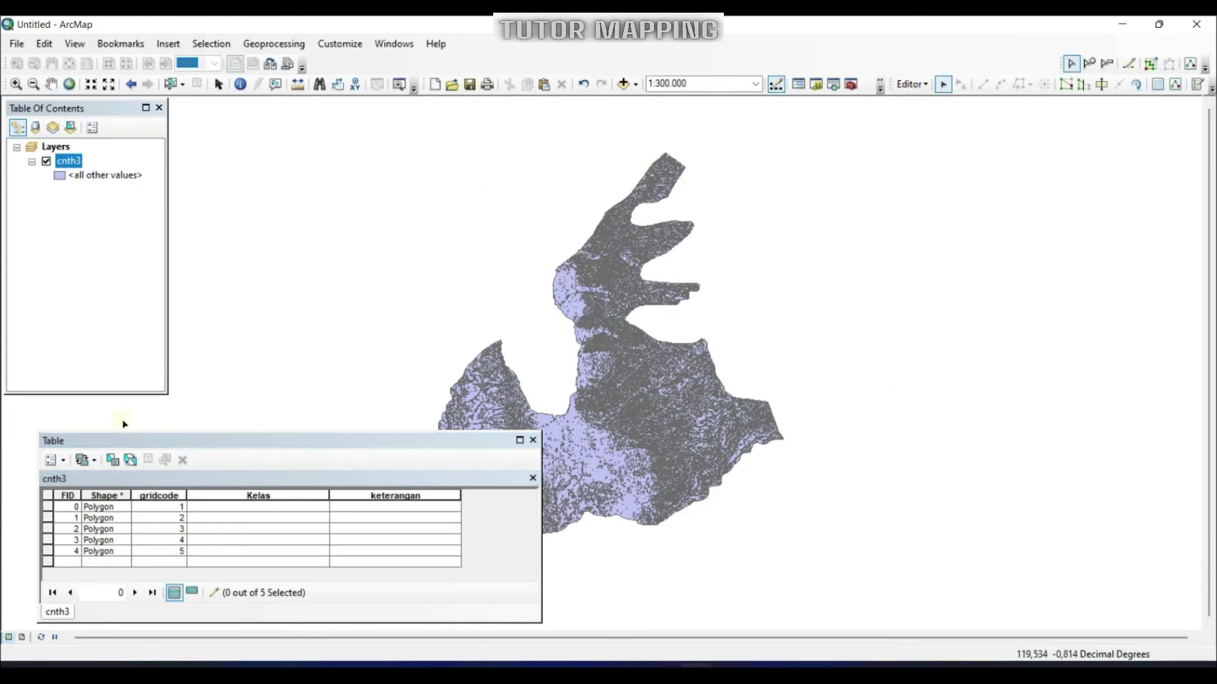
{"action": "left_click", "coordinate": [231, 507]}
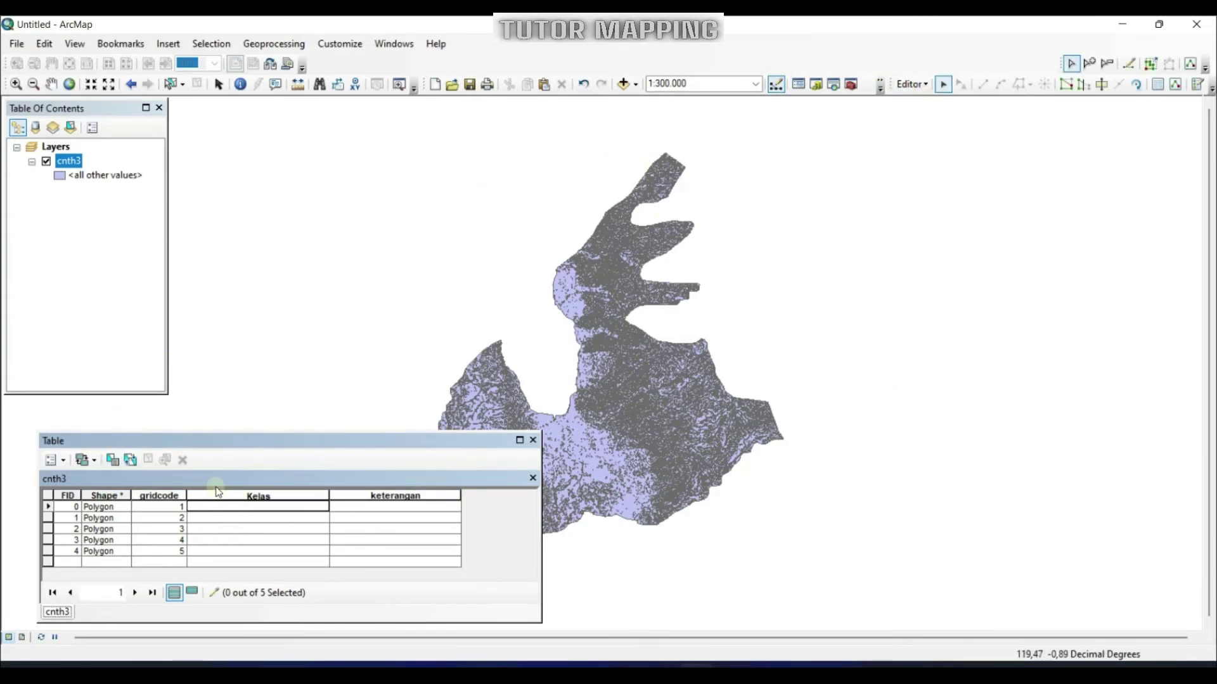
{"action": "type", "text": "0-8%"}
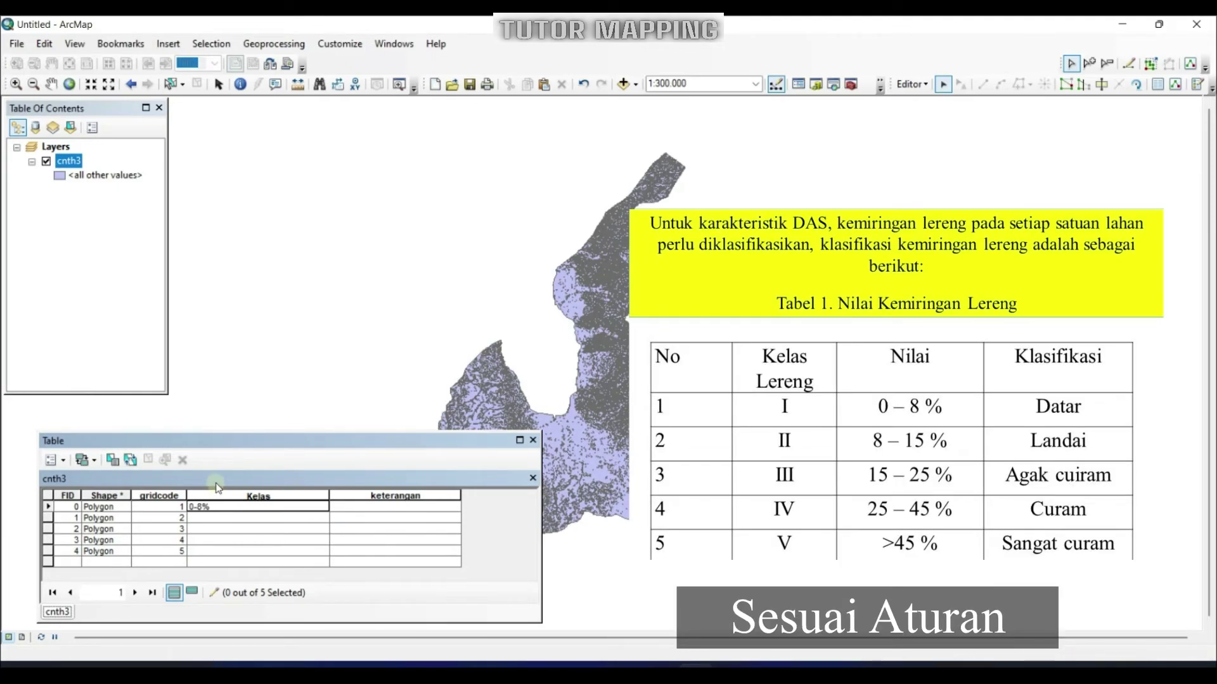
{"action": "key", "text": "Return"}
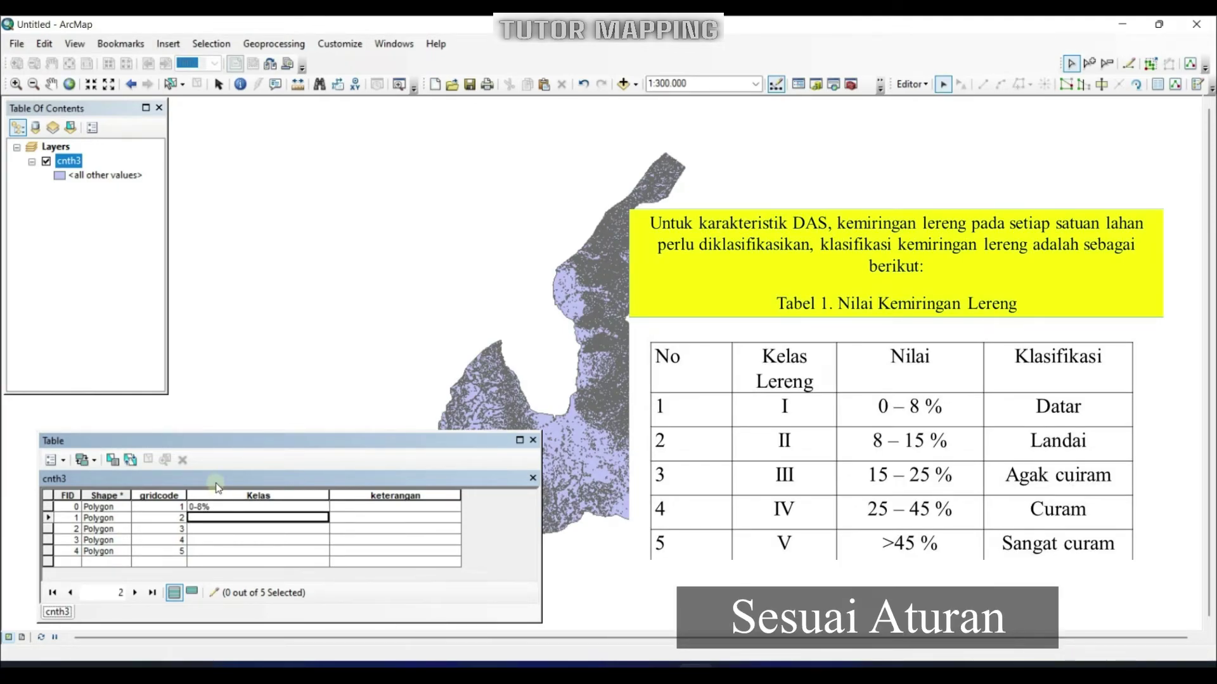
{"action": "type", "text": "8-15%"}
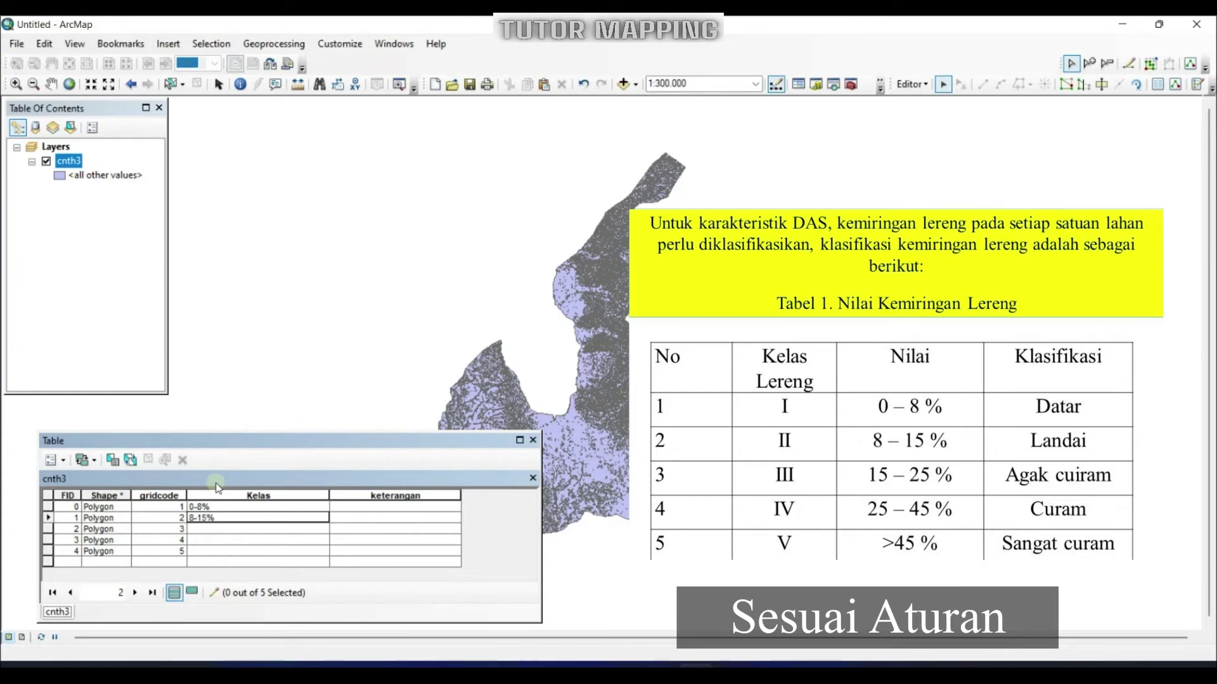
{"action": "key", "text": "Return"}
{"action": "type", "text": "15-25"}
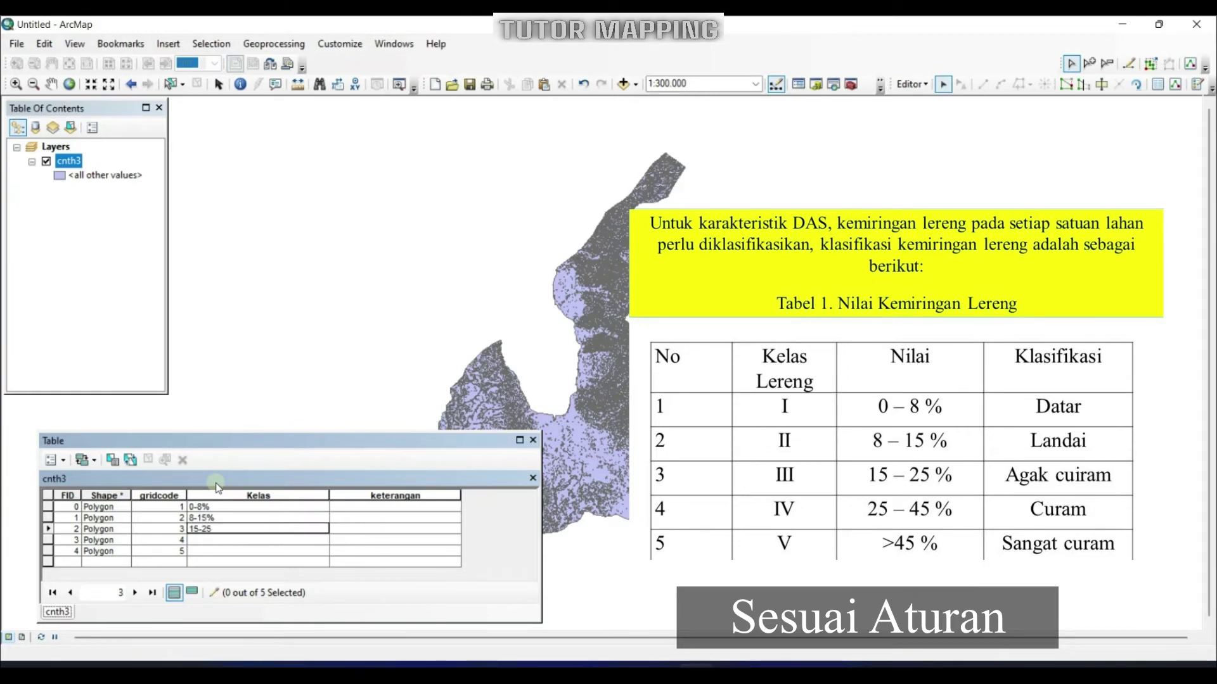
{"action": "type", "text": "%"}
{"action": "key", "text": "Return"}
{"action": "type", "text": "25-45%"}
{"action": "key", "text": "Return"}
{"action": "type", "text": ">45"}
- Fill keterangan for gridcodes 1 to 5 with Datar, Landai, Agak Curam, Curam and Sangat Curam
{"action": "left_click", "coordinate": [356, 505]}
{"action": "type", "text": "Datar"}
{"action": "key", "text": "Return"}
{"action": "type", "text": "Landai"}
{"action": "key", "text": "Return"}
{"action": "type", "text": "Agak Curam"}
{"action": "key", "text": "Return"}
{"action": "type", "text": "Curam"}
{"action": "key", "text": "Return"}
{"action": "type", "text": "Sangat Curam"}
{"action": "key", "text": "Return"}
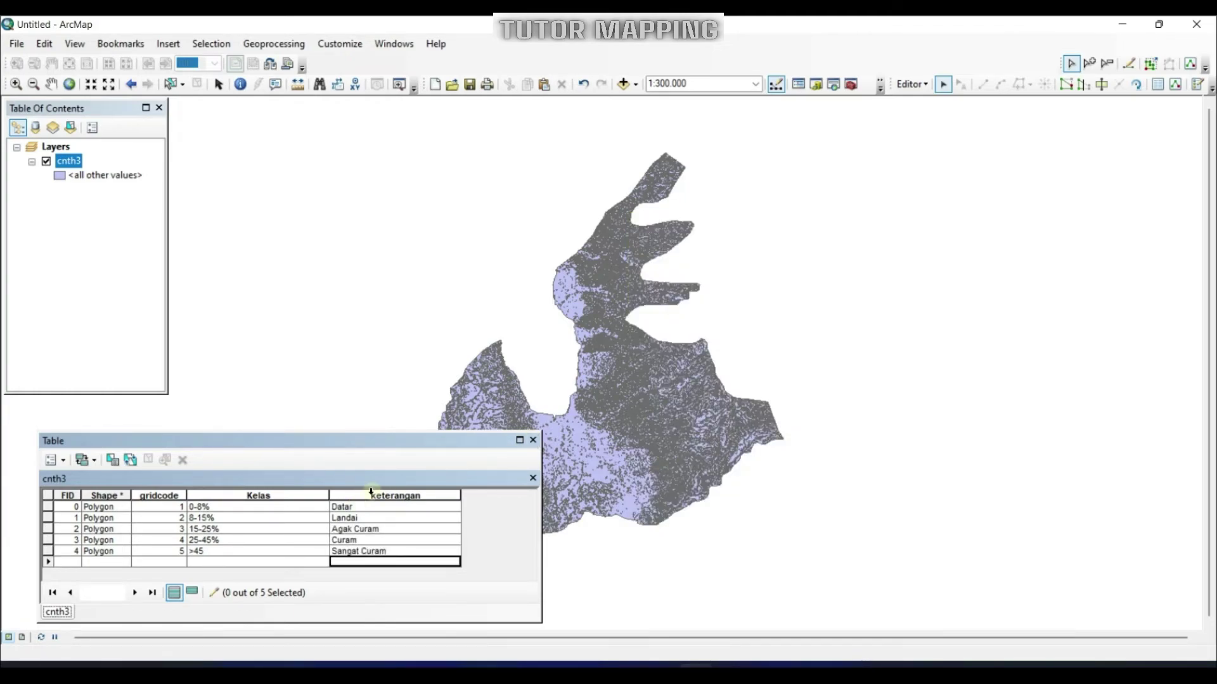
- Stop editing with the edits to cnth3 saved and close the attribute table
{"action": "left_click", "coordinate": [912, 85]}
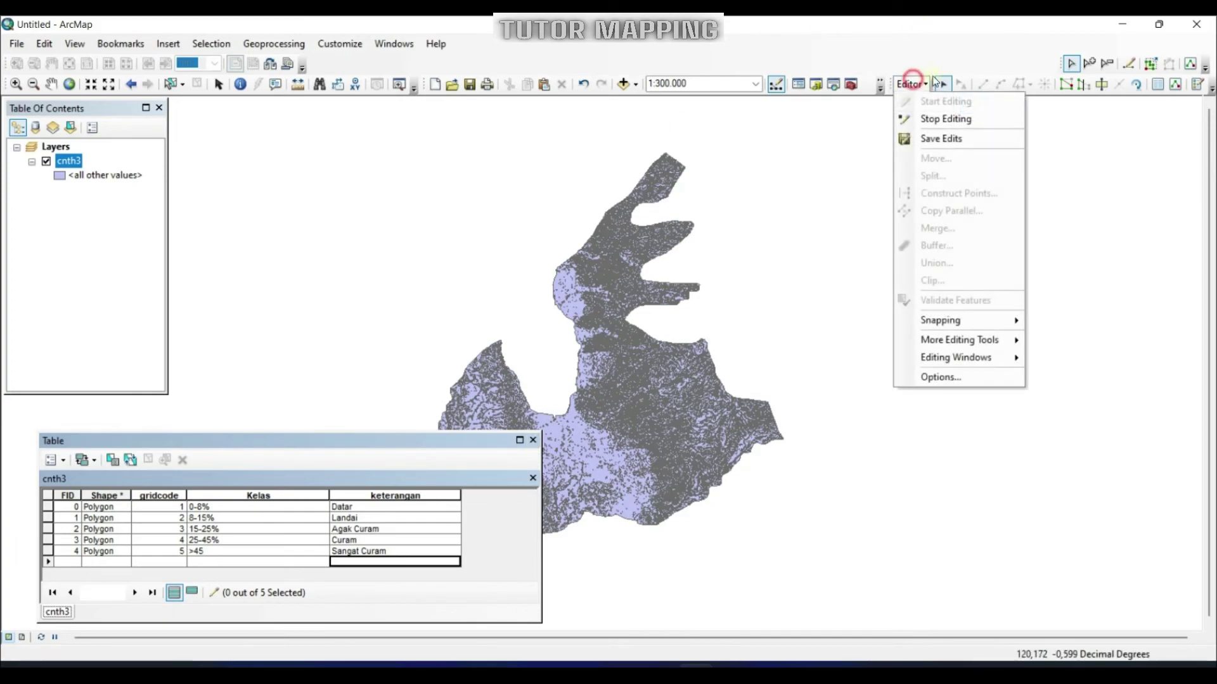
{"action": "left_click", "coordinate": [932, 120]}
{"action": "left_click", "coordinate": [557, 394]}
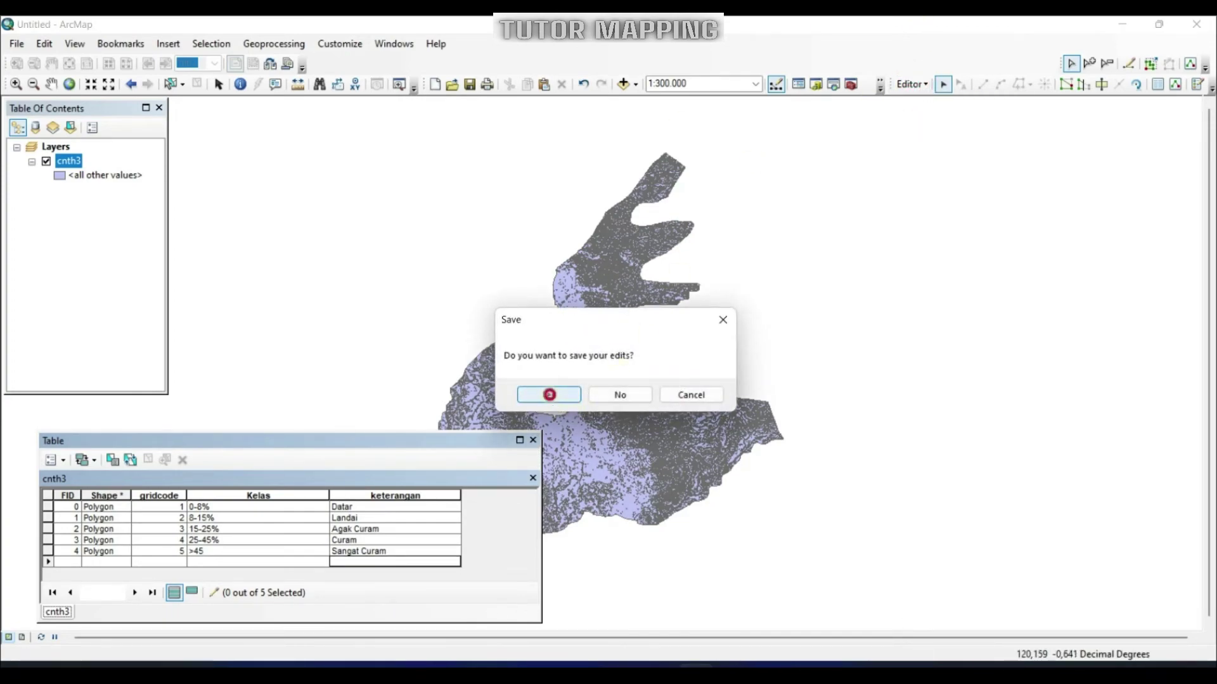
{"action": "left_click", "coordinate": [533, 439]}
- Symbolize cnth3 by unique values of keterangan, adding all values and applying the green-yellow-red color ramp in order
{"action": "right_click", "coordinate": [77, 161]}
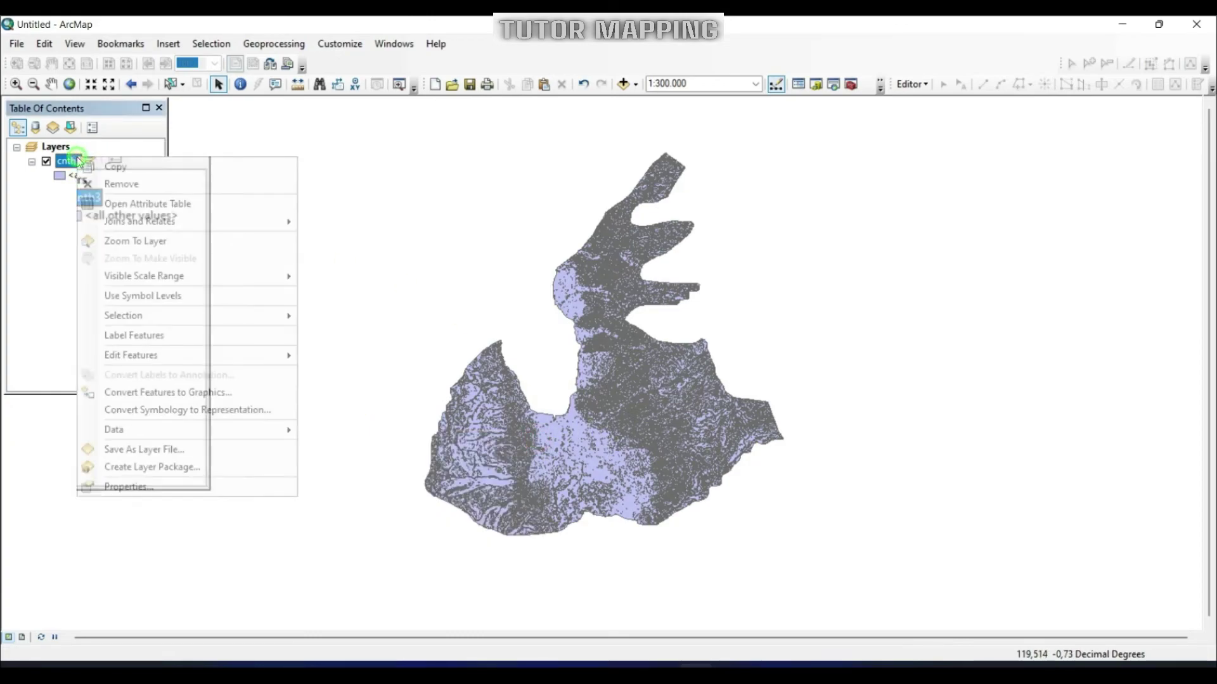
{"action": "left_click", "coordinate": [671, 425]}
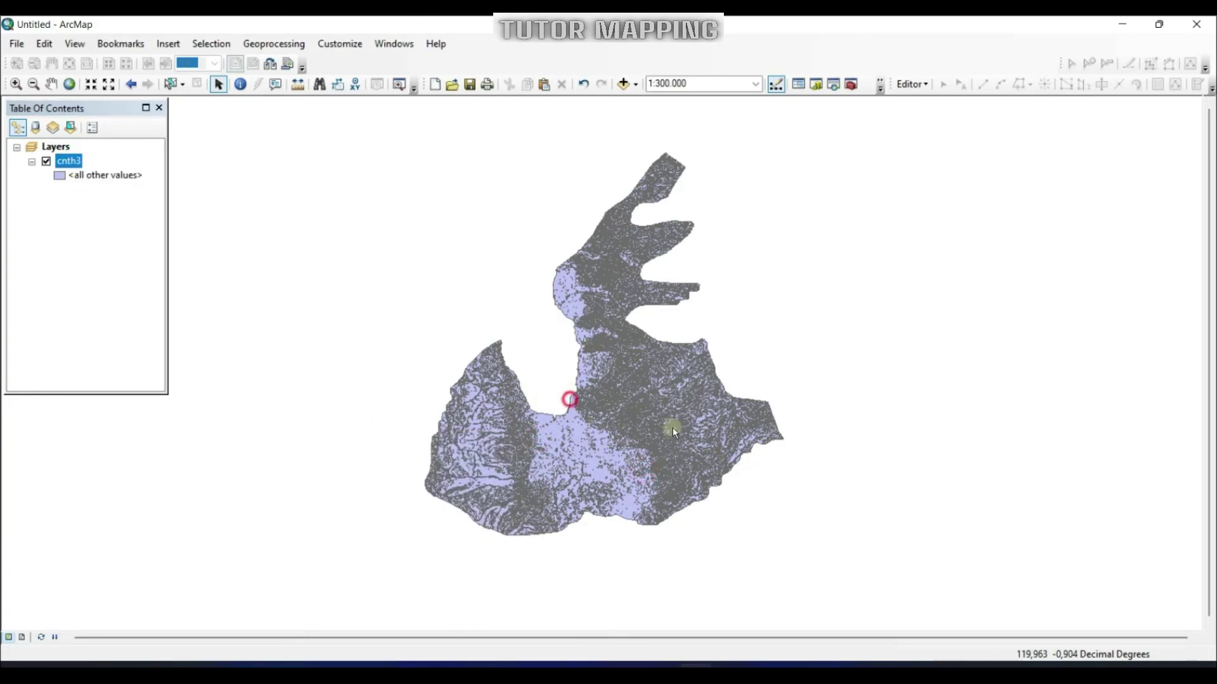
{"action": "left_click", "coordinate": [50, 84]}
{"action": "scroll", "coordinate": [624, 407], "scroll_direction": "up", "scroll_amount": 2}
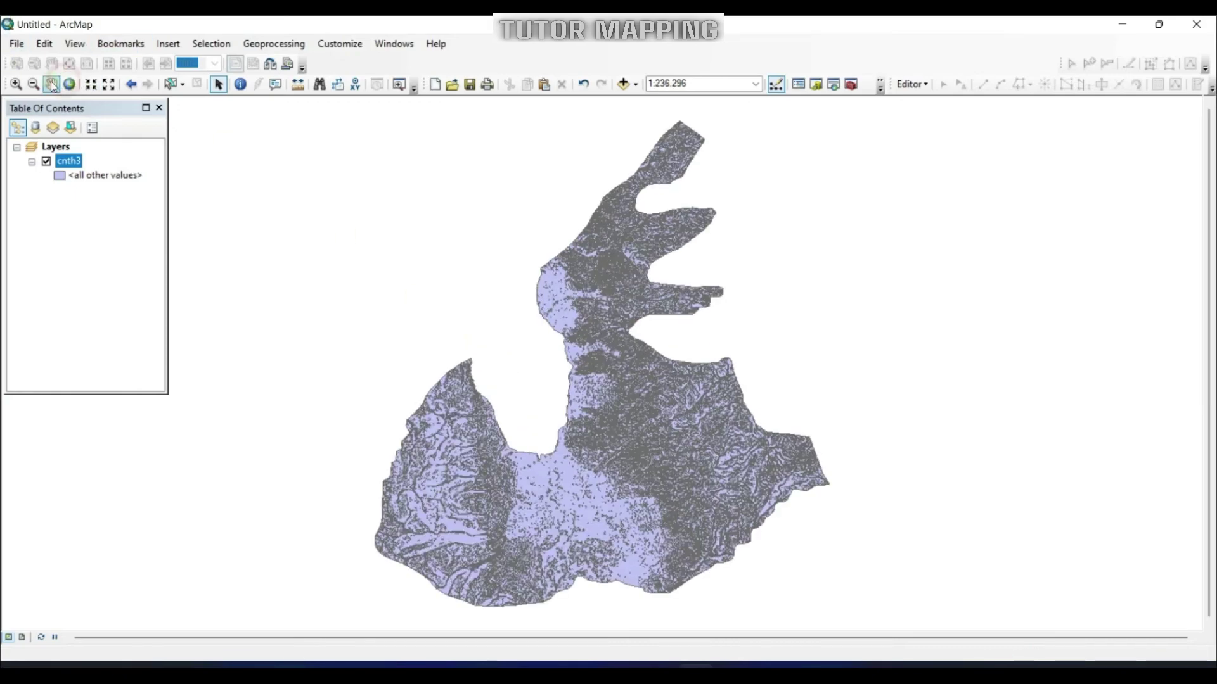
{"action": "left_click_drag", "start_coordinate": [602, 389], "coordinate": [583, 400]}
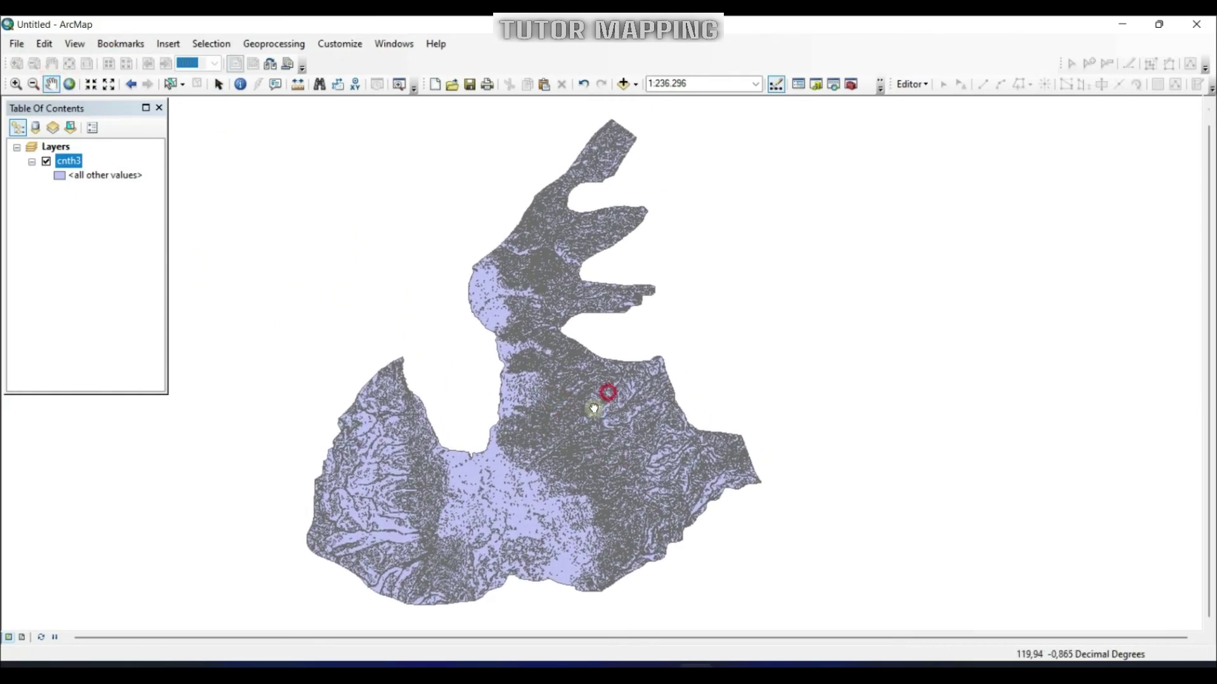
{"action": "right_click", "coordinate": [73, 164]}
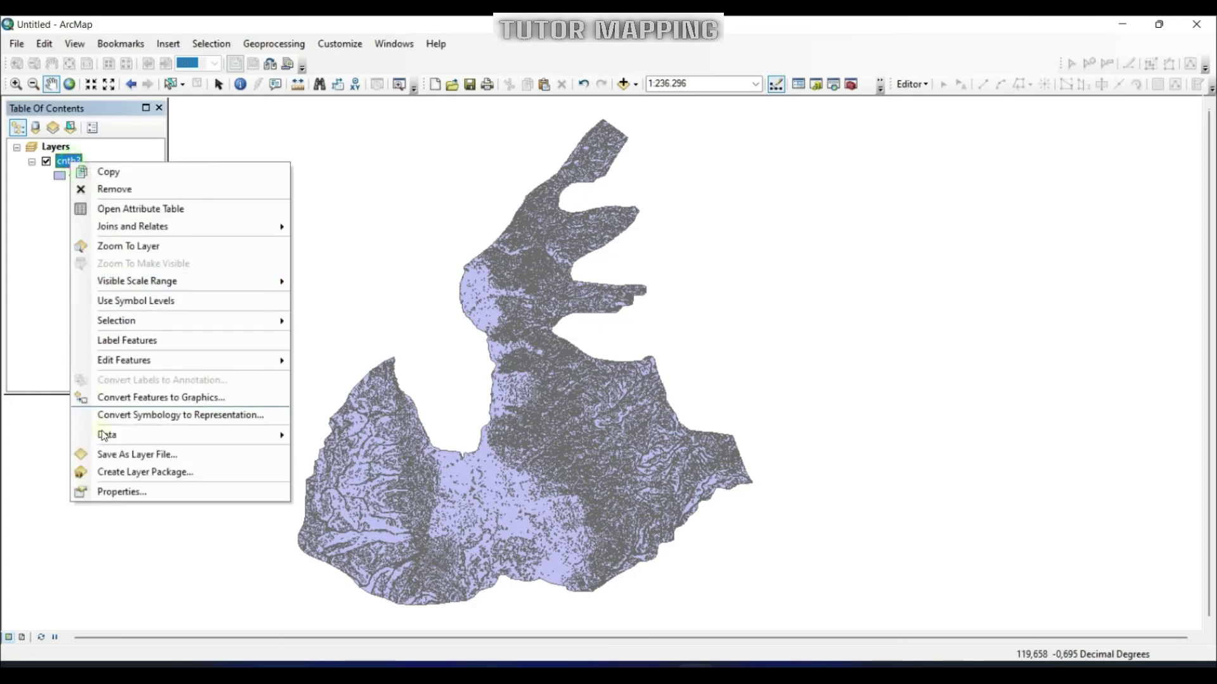
{"action": "left_click", "coordinate": [109, 485]}
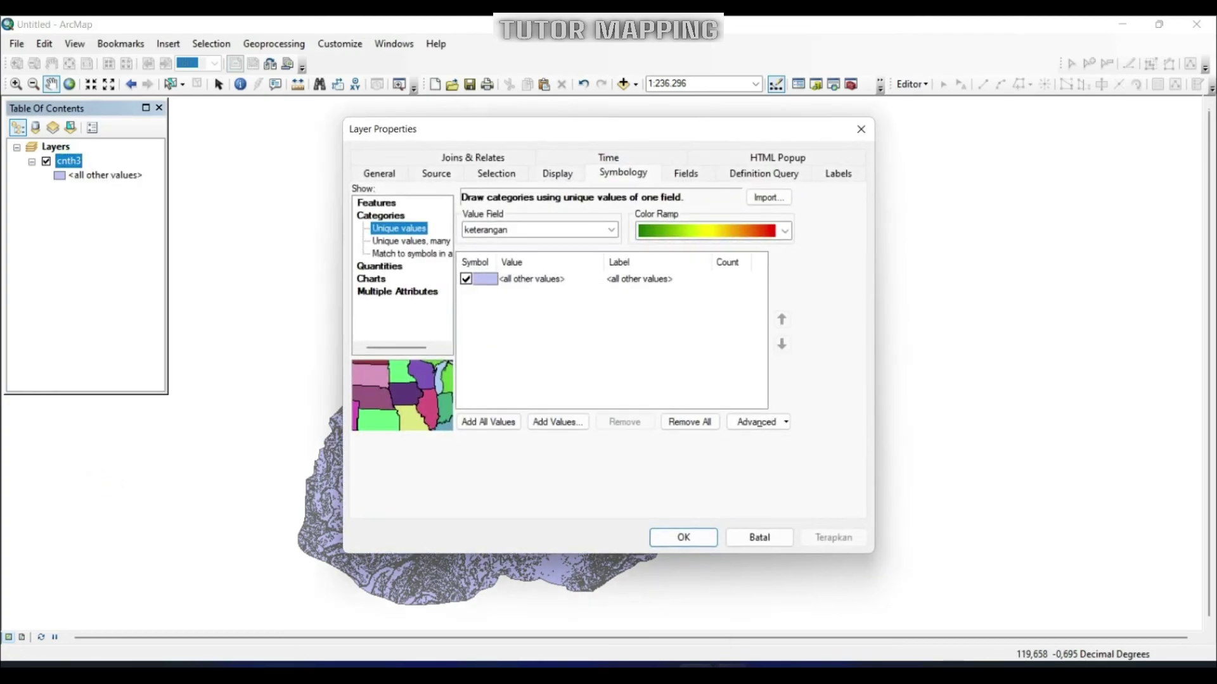
{"action": "left_click", "coordinate": [597, 231]}
{"action": "left_click", "coordinate": [494, 264]}
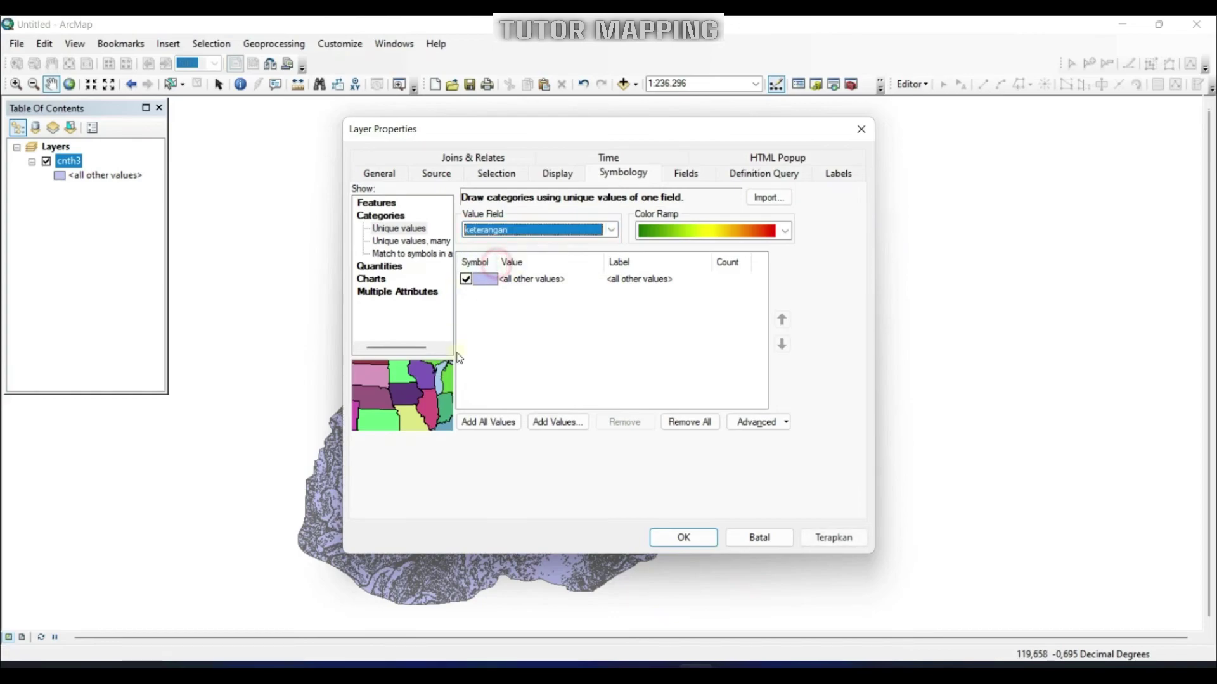
{"action": "left_click", "coordinate": [487, 421]}
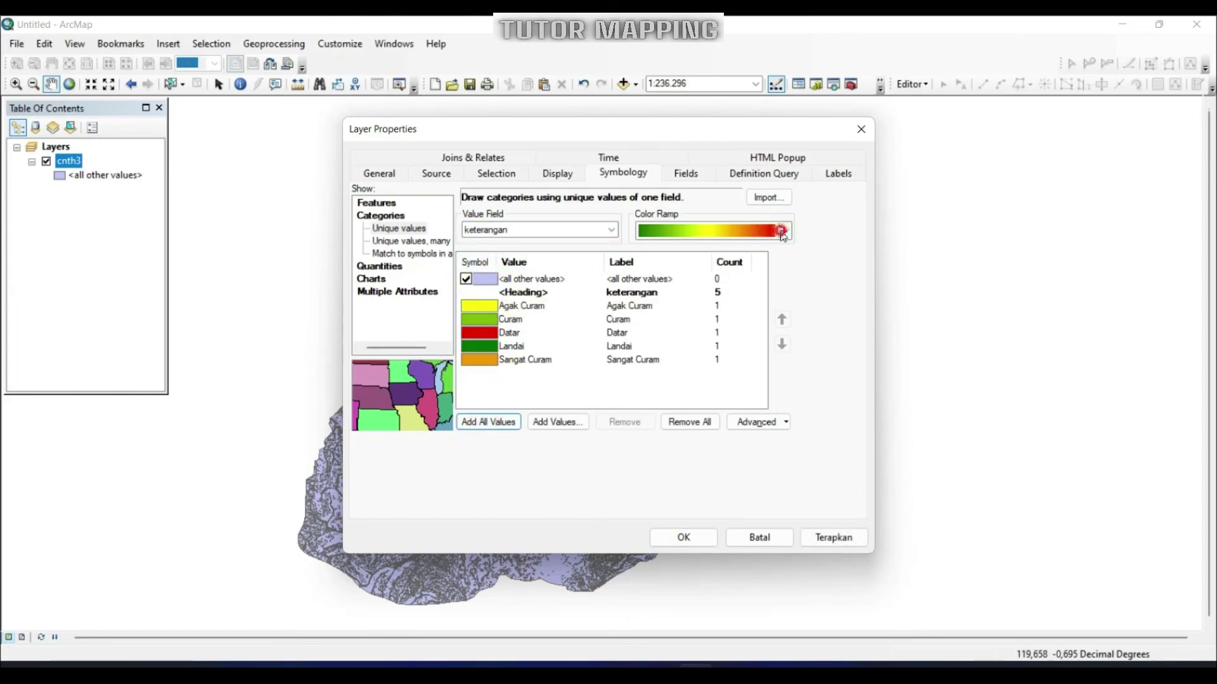
{"action": "left_click", "coordinate": [783, 232]}
{"action": "left_click", "coordinate": [761, 248]}
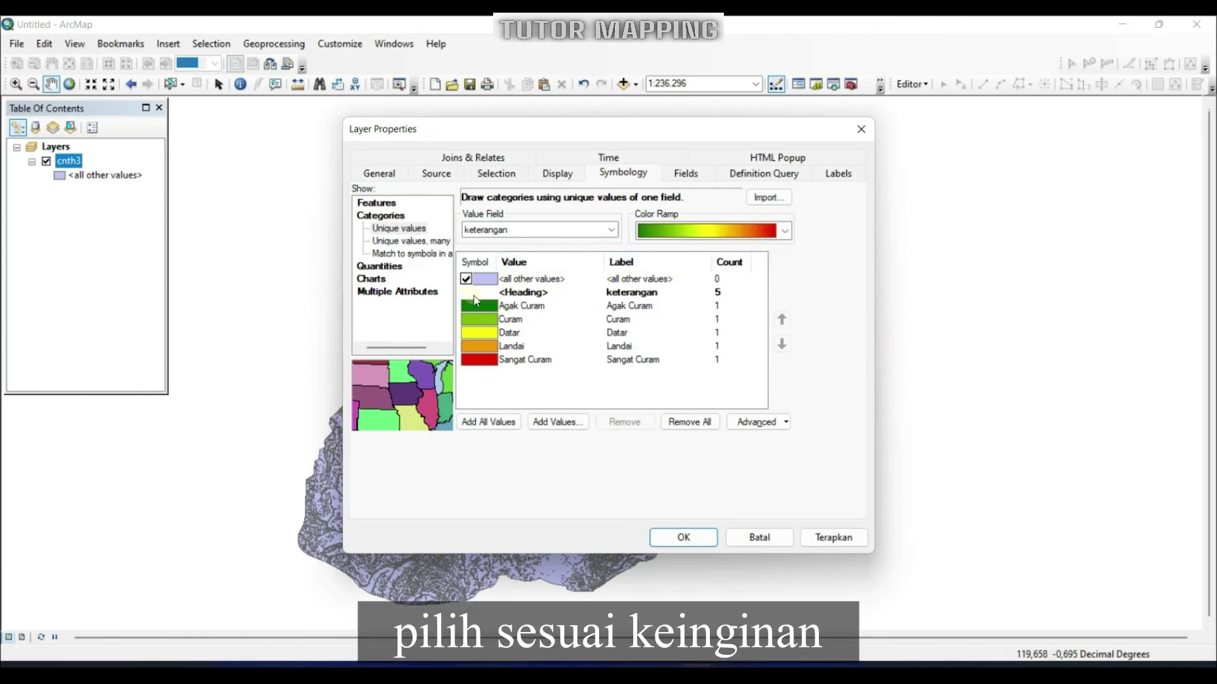
- Reorder the symbology classes so that Datar comes first and Landai second, above Agak Curam
{"action": "left_click", "coordinate": [511, 322]}
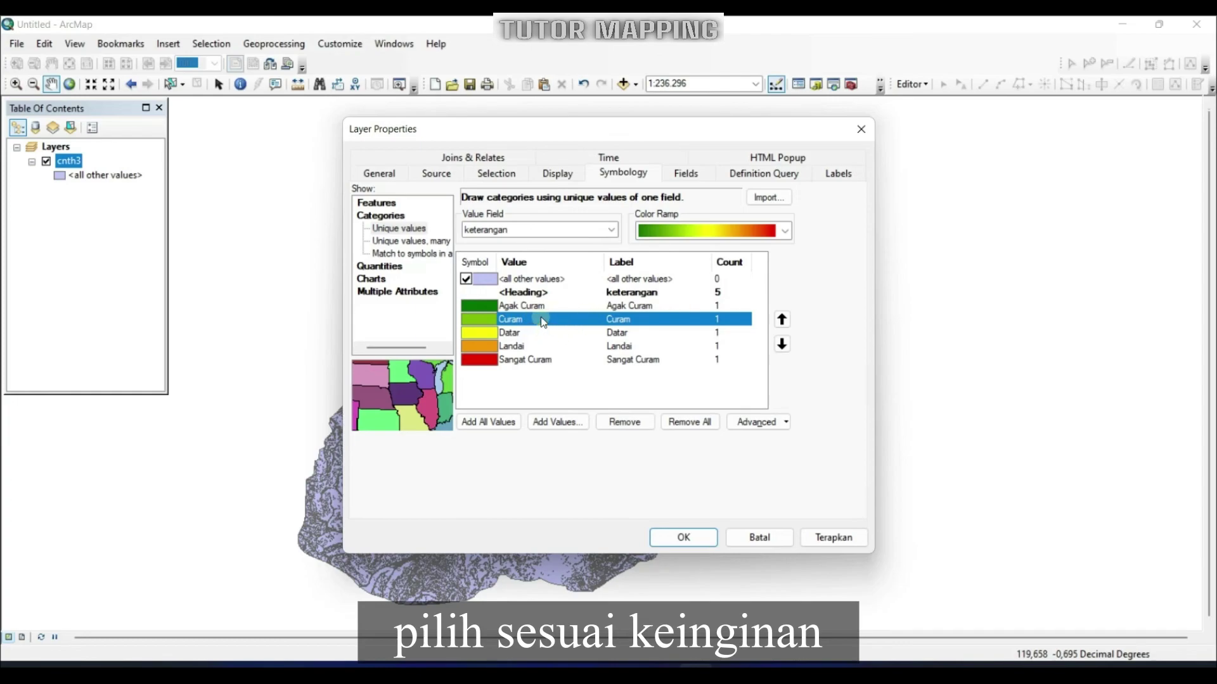
{"action": "left_click", "coordinate": [539, 335]}
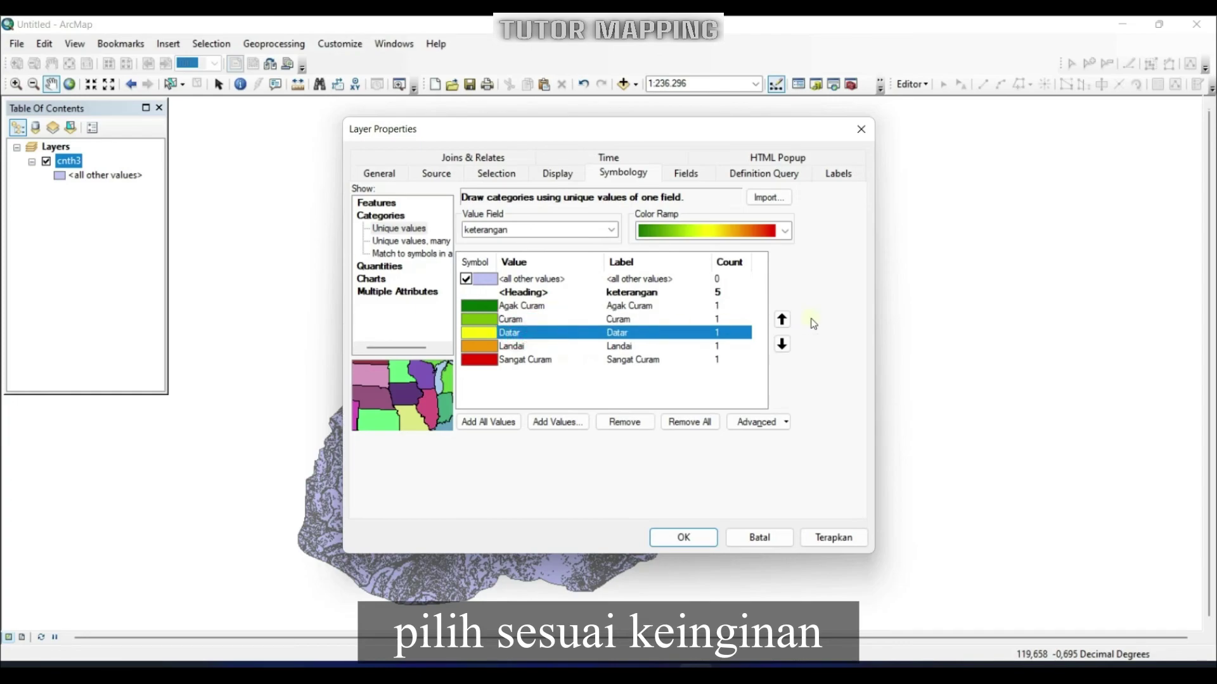
{"action": "left_click", "coordinate": [783, 321]}
{"action": "left_click", "coordinate": [782, 322]}
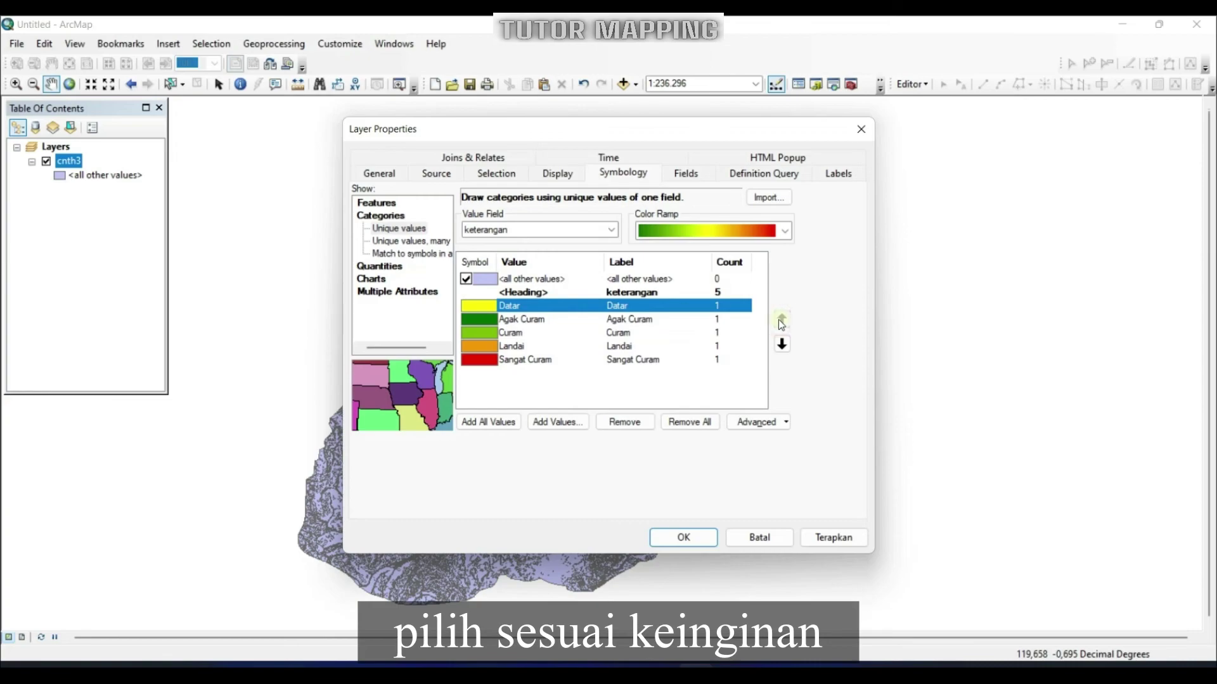
{"action": "left_click", "coordinate": [541, 344]}
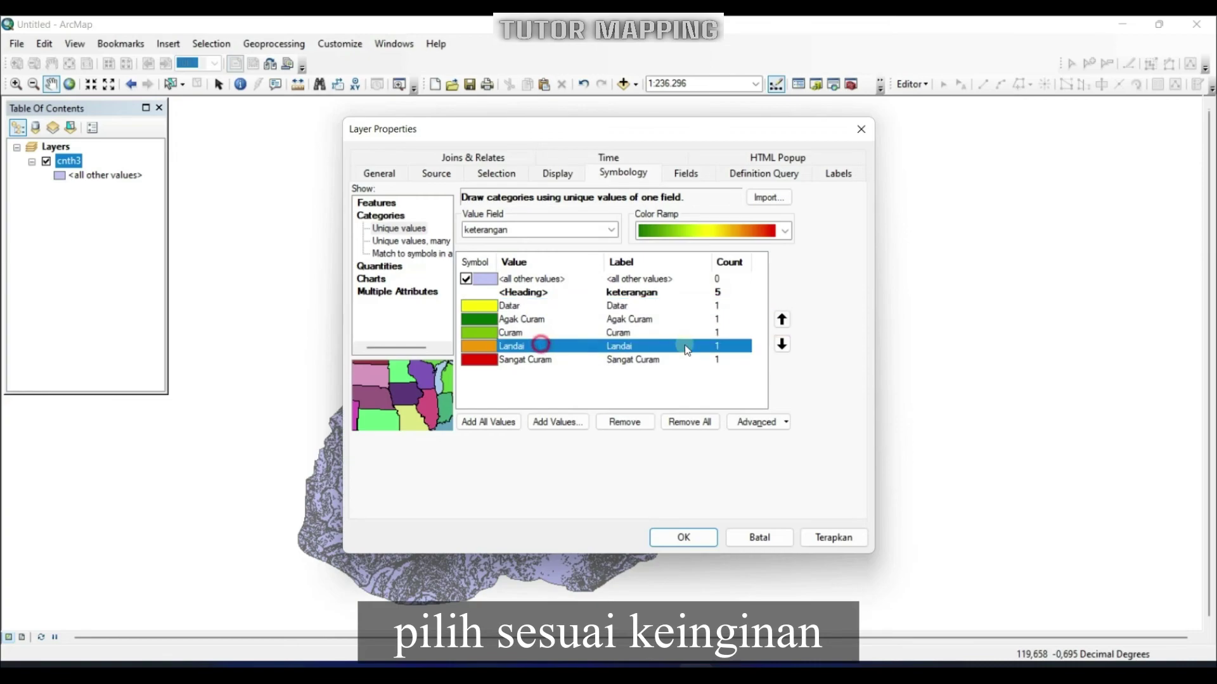
{"action": "left_click", "coordinate": [782, 319]}
{"action": "left_click", "coordinate": [782, 320]}
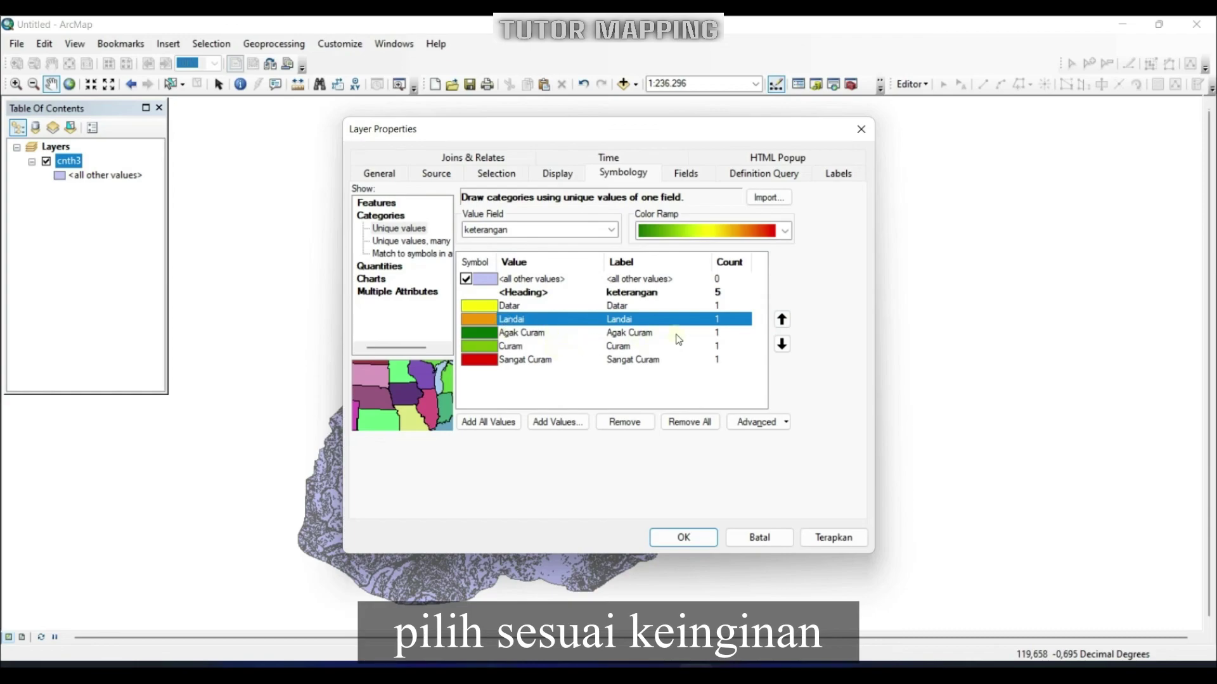
{"action": "left_click", "coordinate": [750, 333]}
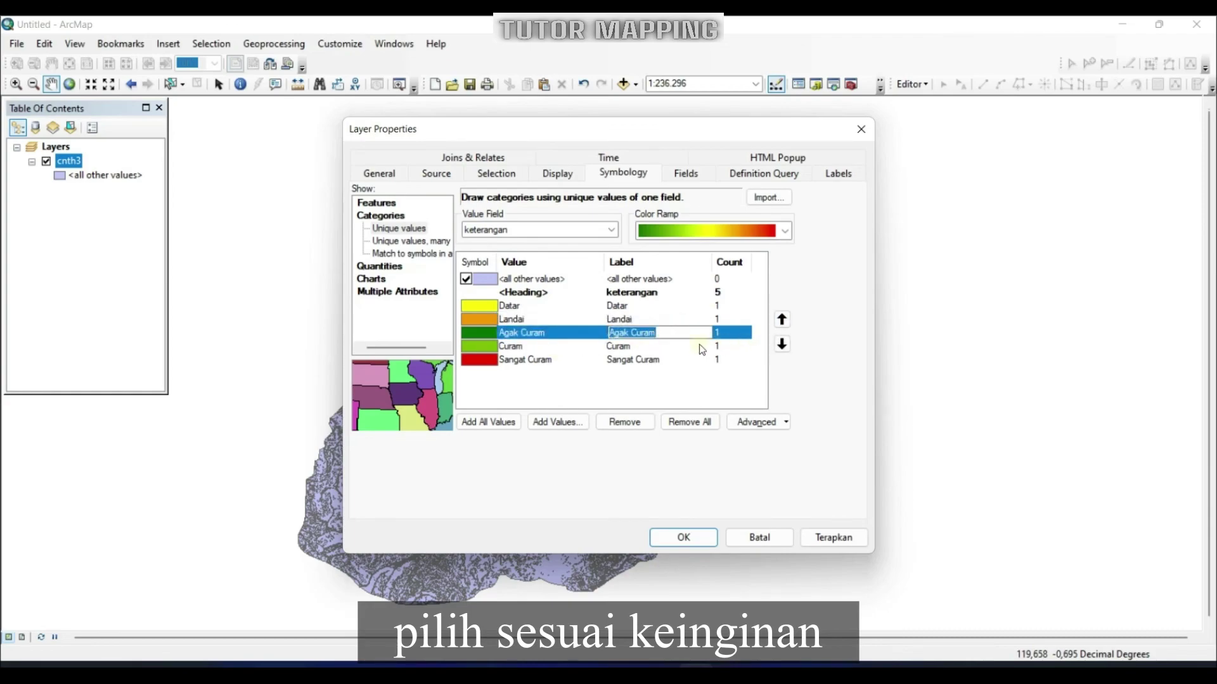
- Apply the unique-value symbology to cnth3 and close its layer properties
{"action": "left_click", "coordinate": [835, 536]}
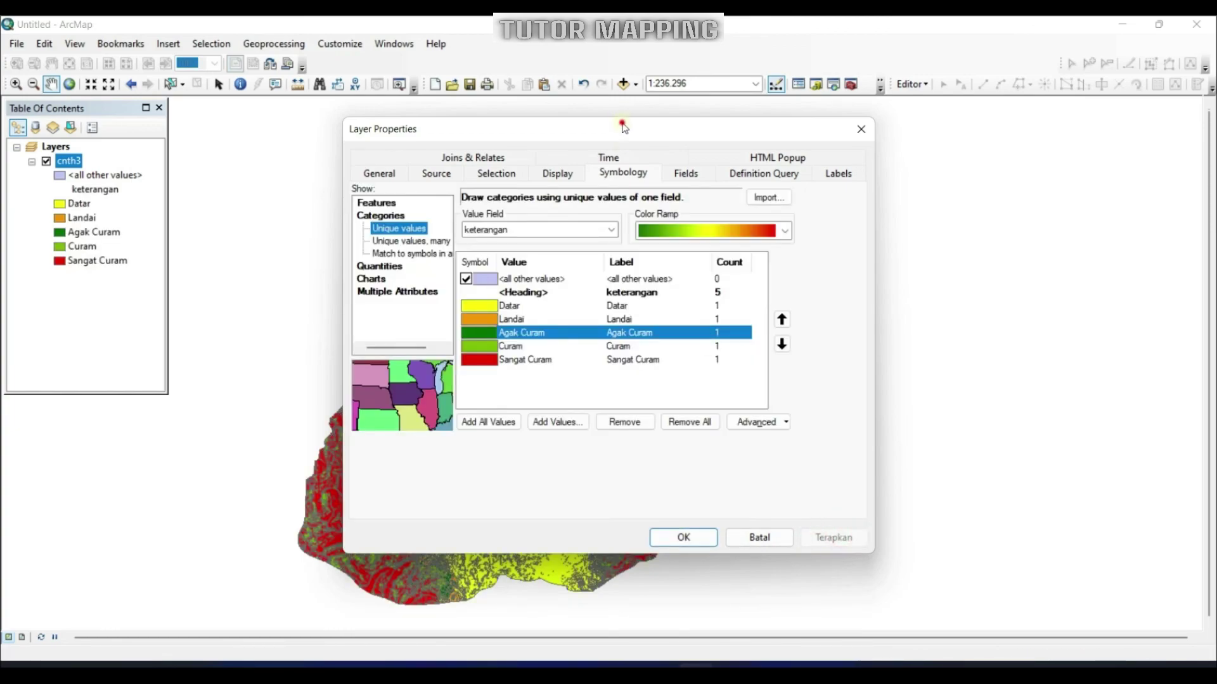
{"action": "left_click_drag", "start_coordinate": [622, 127], "coordinate": [232, 120]}
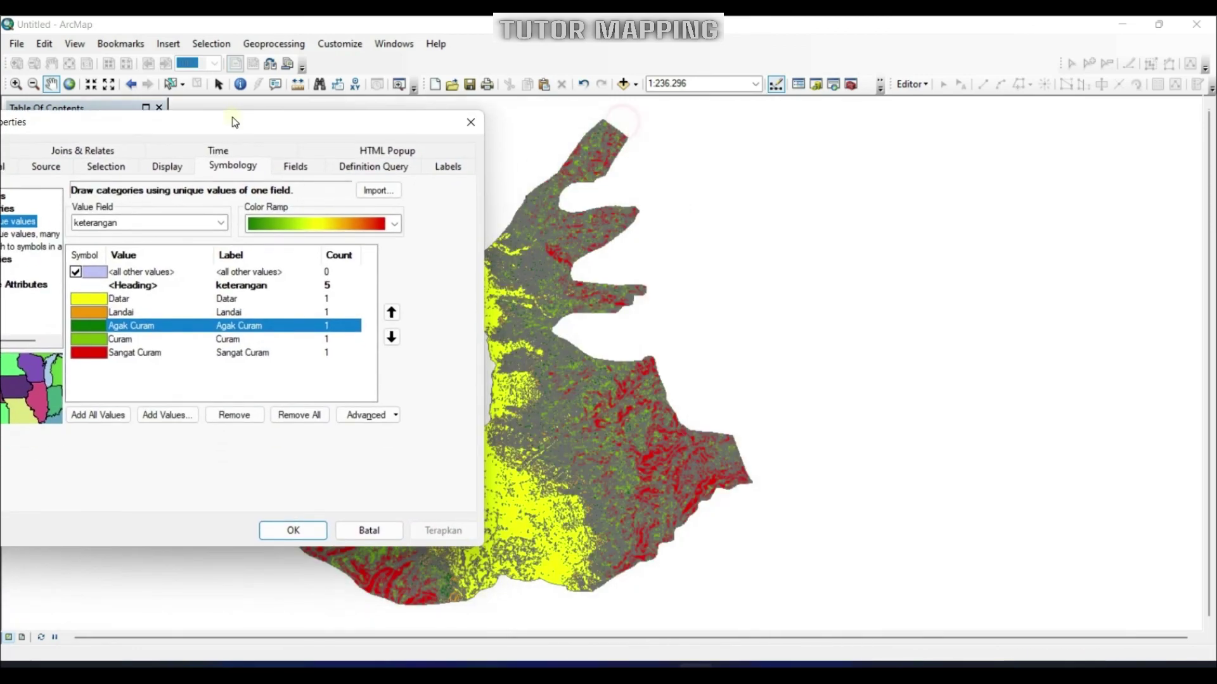
{"action": "left_click", "coordinate": [294, 531]}
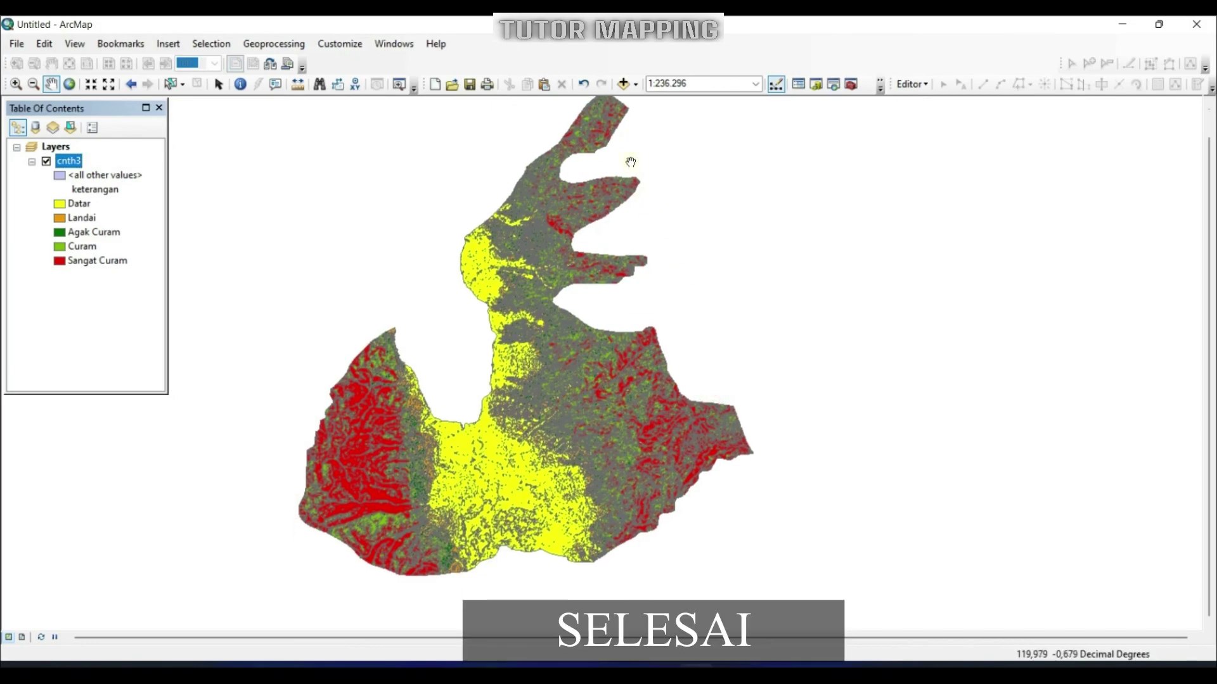
{"action": "left_click", "coordinate": [634, 192]}
{"action": "left_click_drag", "start_coordinate": [635, 181], "coordinate": [641, 198]}
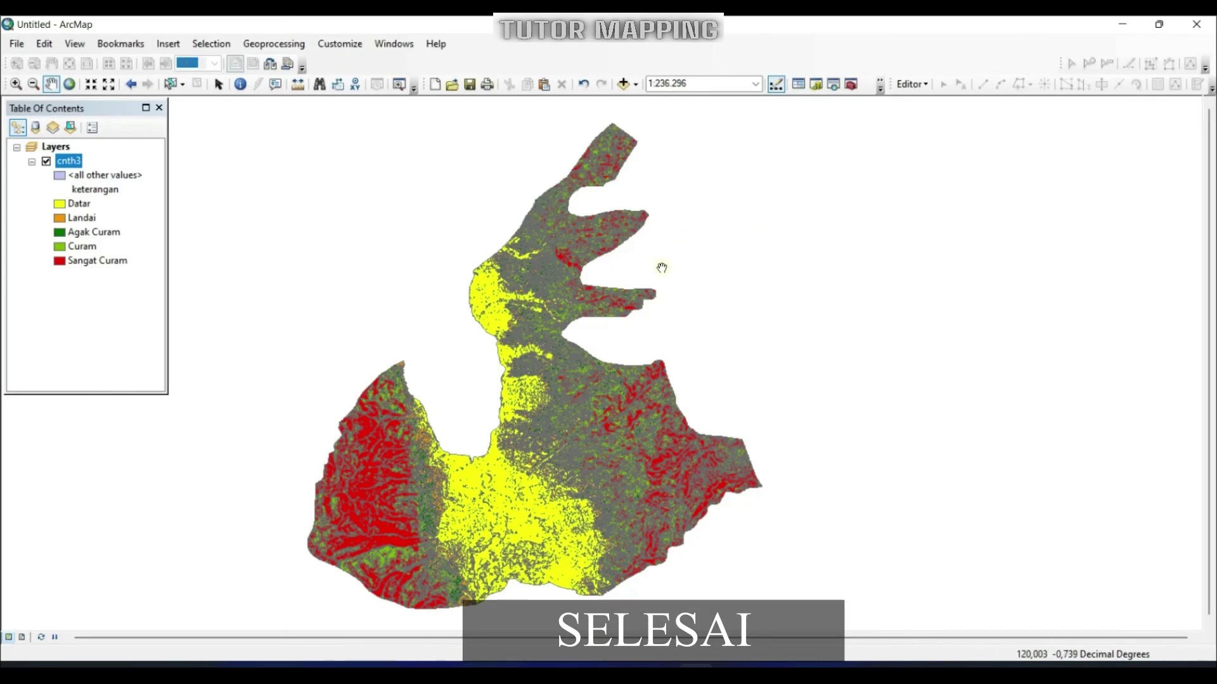
{"action": "left_click_drag", "start_coordinate": [646, 286], "coordinate": [659, 299]}
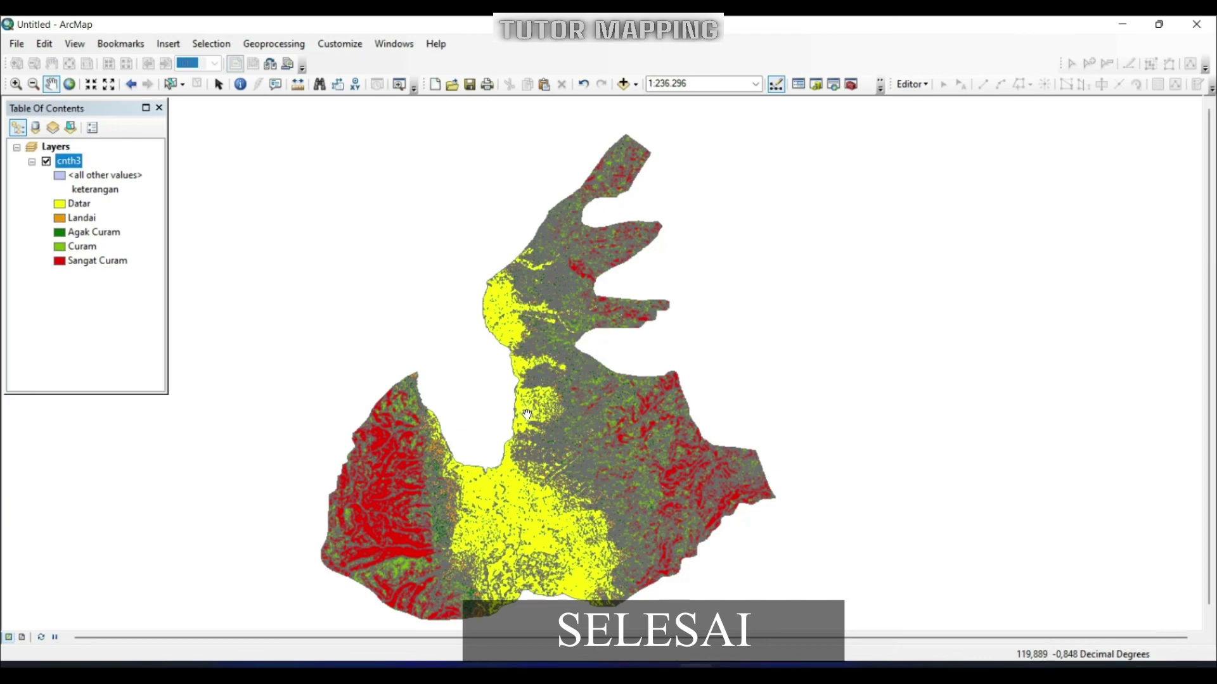
{"action": "left_click_drag", "start_coordinate": [524, 397], "coordinate": [565, 418]}
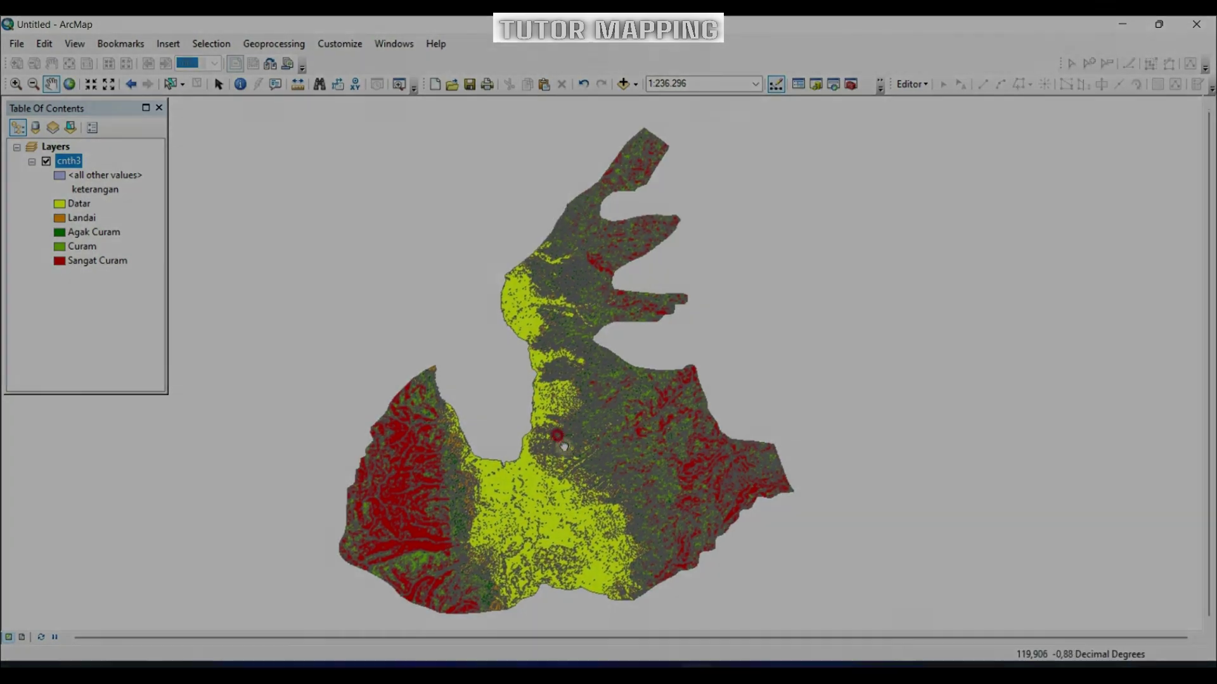